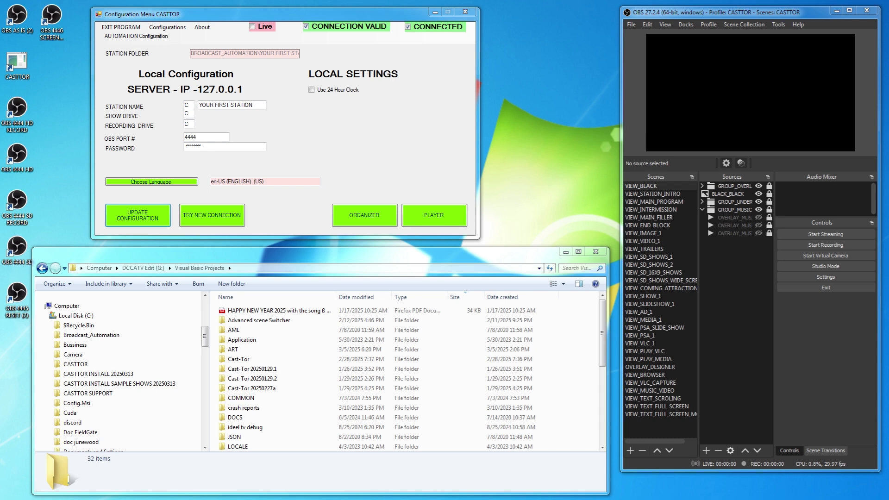
Expand the MY RETRO TV STATION and YOUR FIRST STATION folders under Broadcast_Automation on drive C to compare their subfolders
left_click(132, 110)
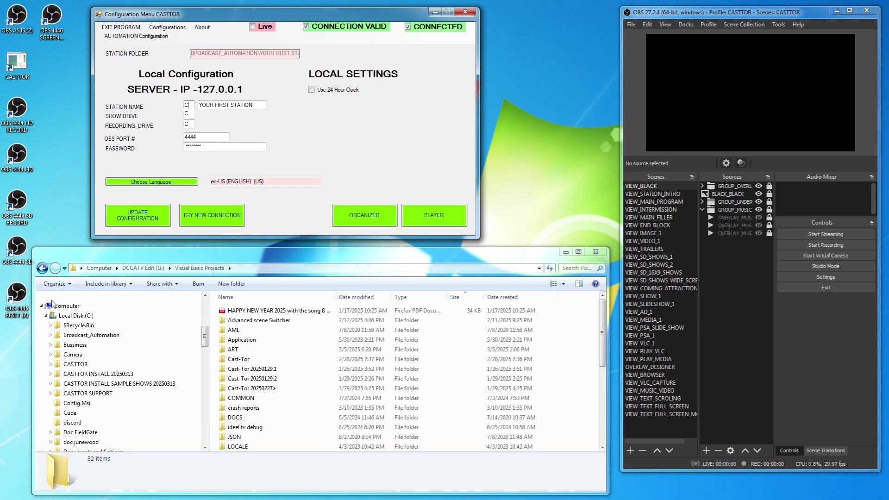
left_click(69, 336)
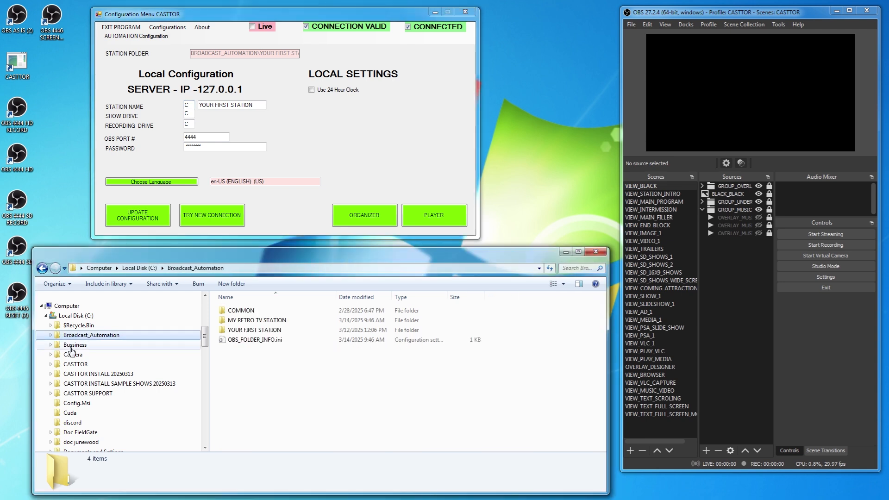
left_click(52, 335)
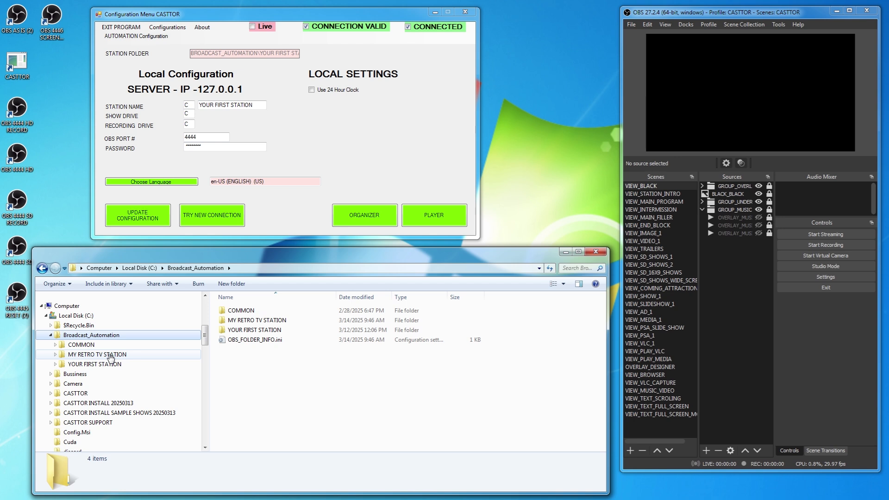
left_click(55, 354)
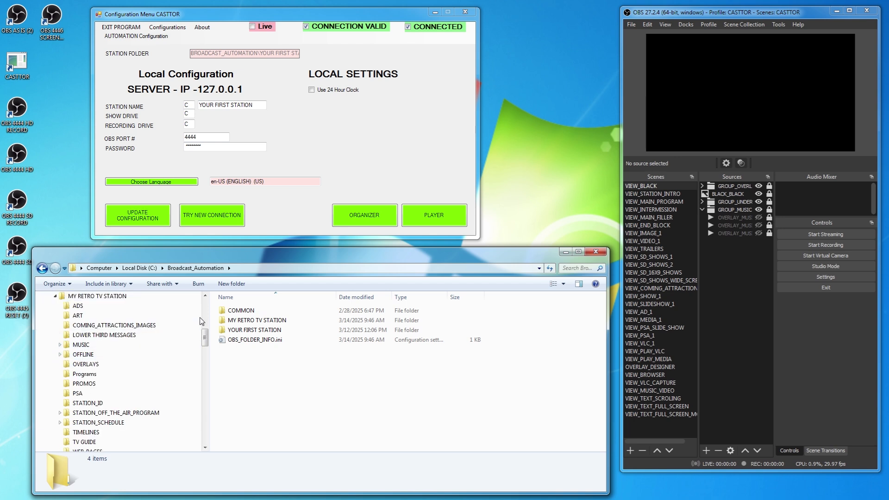
left_click_drag(236, 246, 244, 4)
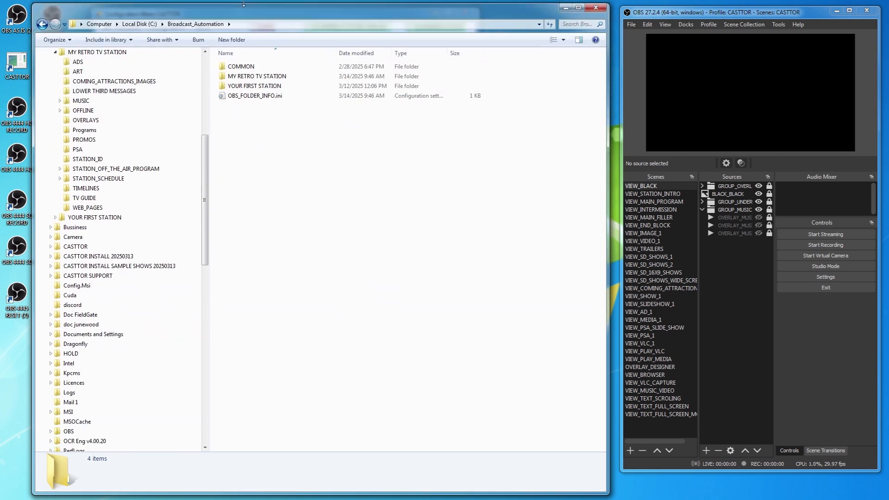
left_click(55, 217)
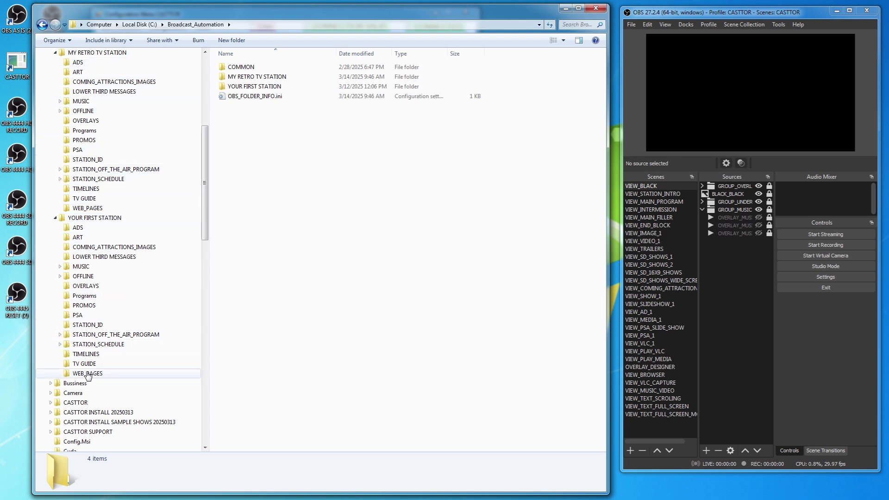
Examine the STATION_ID folder contents of YOUR FIRST STATION and MY RETRO TV STATION, and collapse both station folders
left_click(79, 326)
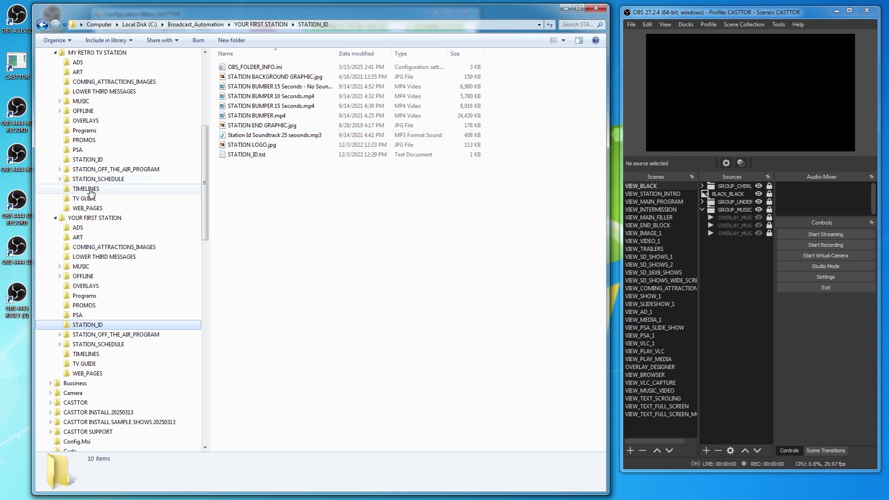
left_click(90, 161)
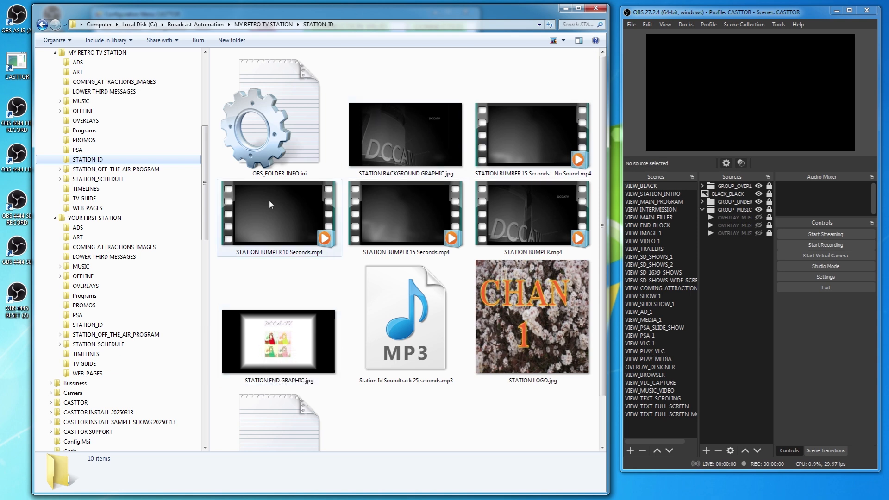
mouse_move(491, 221)
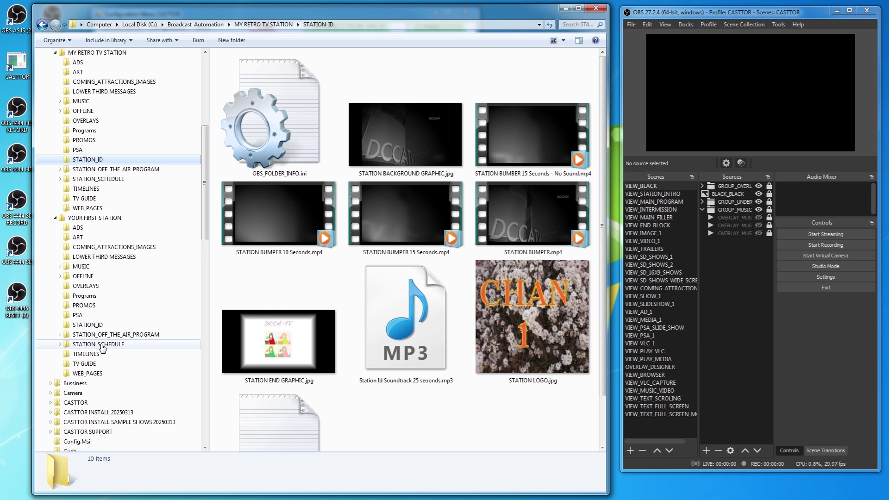
left_click(56, 218)
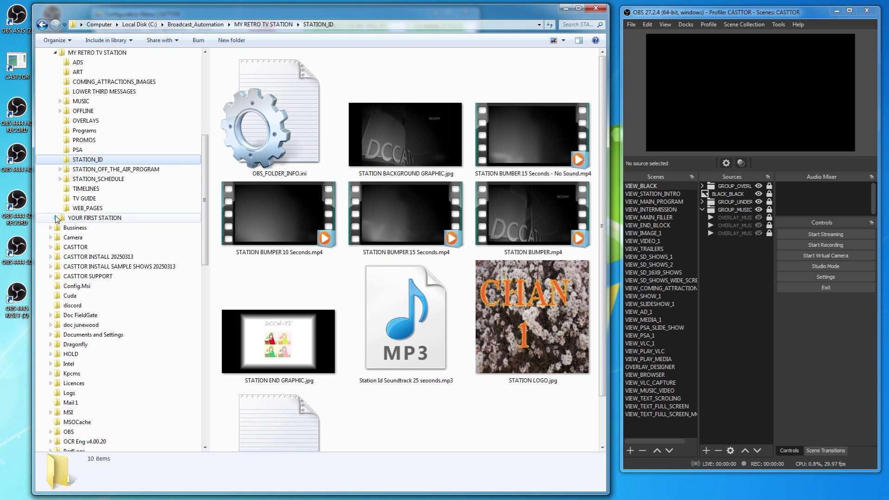
left_click(56, 52)
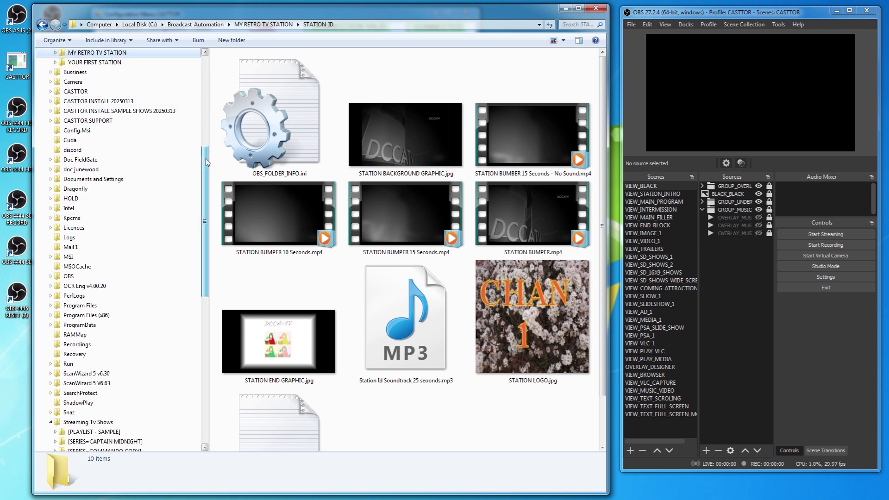
scroll(207, 139, "up", 2)
left_click_drag(290, 5, 263, 275)
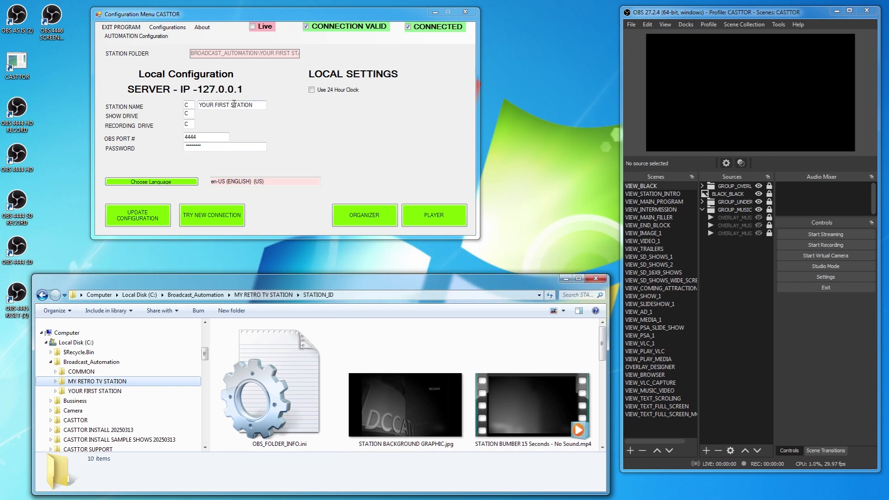
Select MY RETRO TV STATION on drive C as the desired station and bring up the Program Schedule Editor
left_click(172, 27)
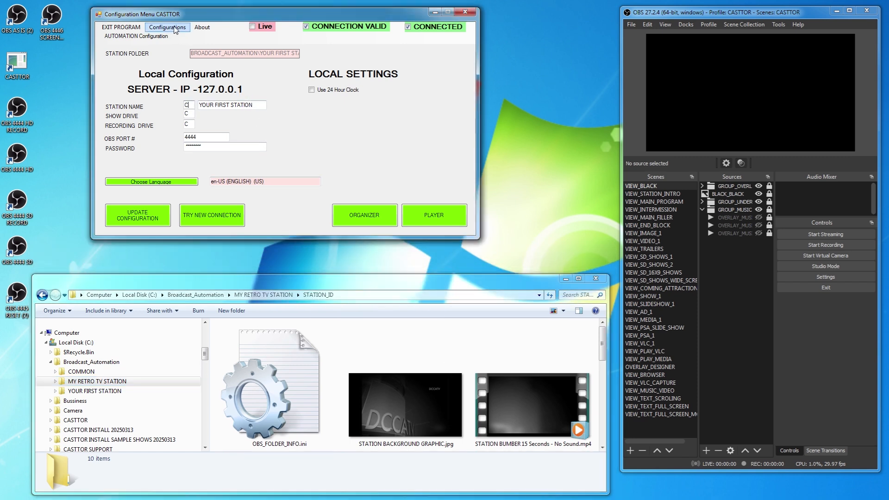
left_click(176, 29)
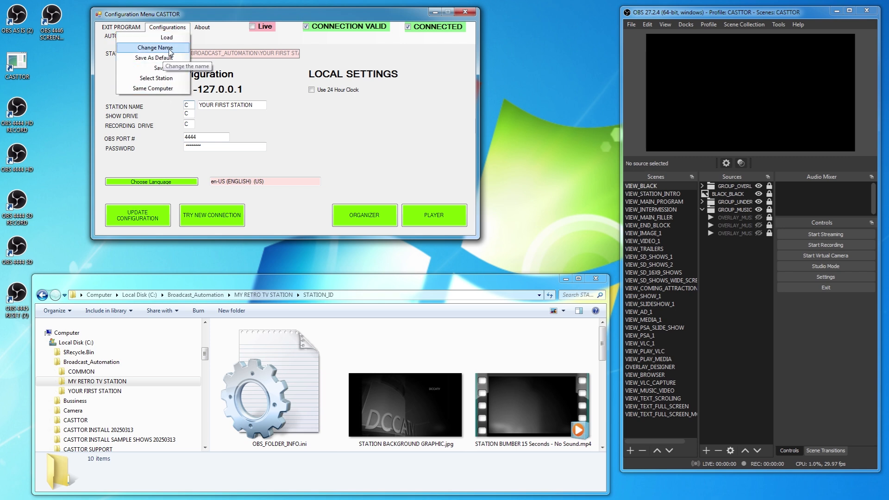
left_click(255, 103)
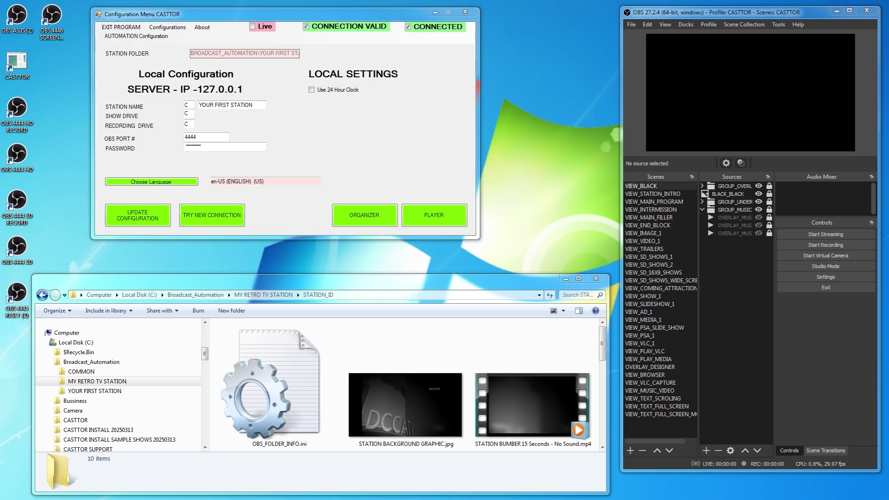
left_click_drag(1, 106, 405, 62)
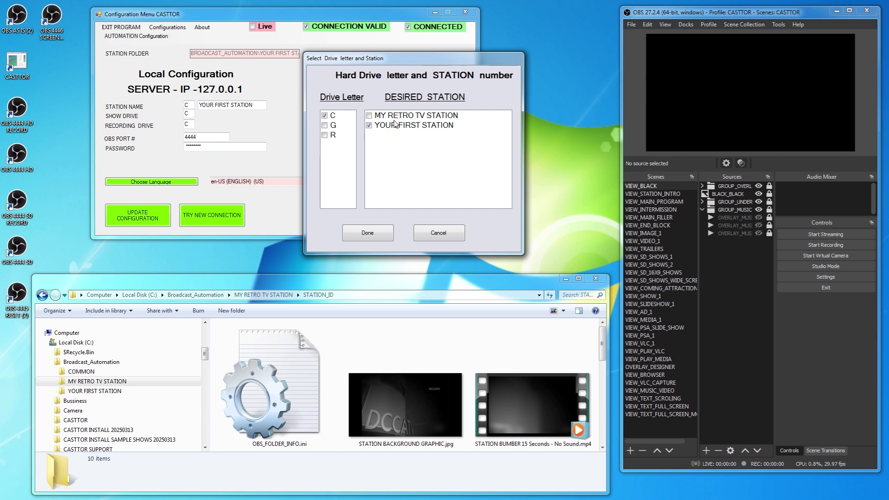
left_click(326, 125)
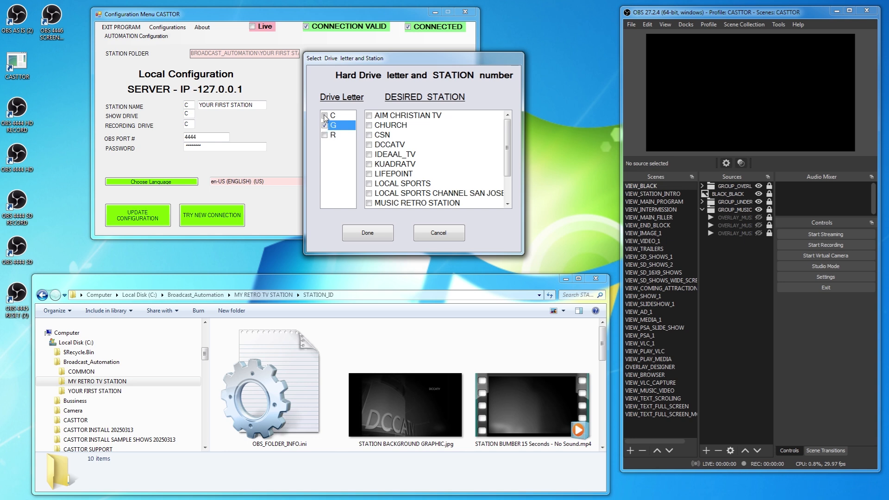
left_click(324, 116)
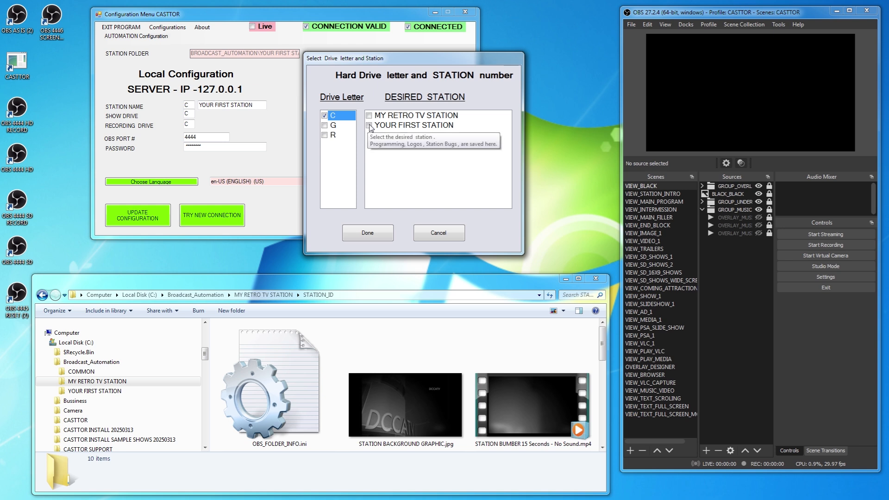
left_click(369, 116)
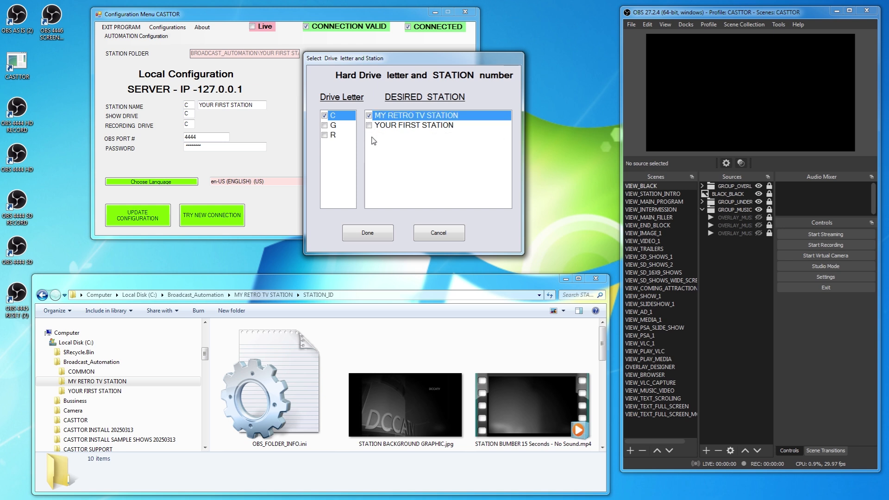
left_click(371, 233)
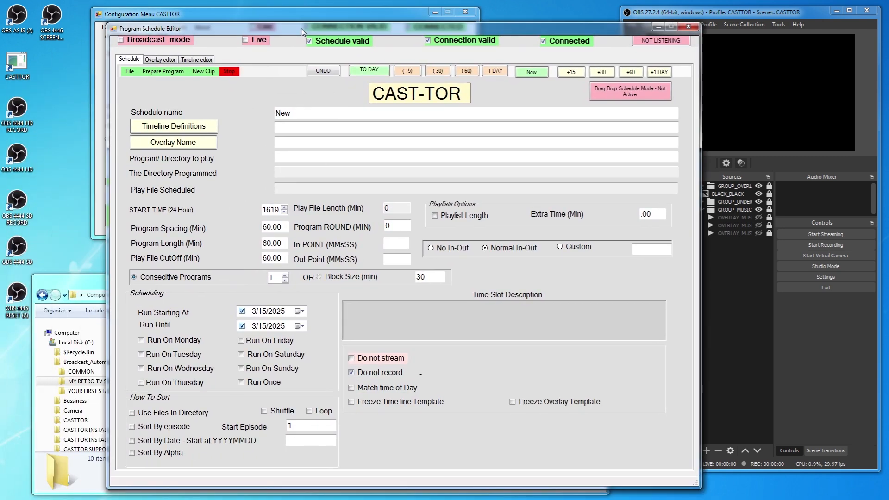
left_click_drag(301, 31, 347, 26)
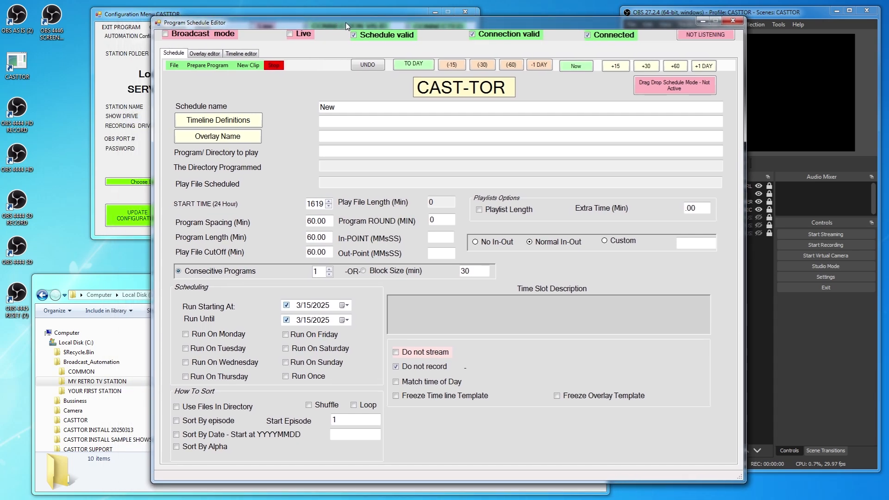
Browse Streaming Tv Shows to the OK TO STREAM folder of [SERIES=CAPTAIN MIDNIGHT] and view its episode files
left_click(138, 285)
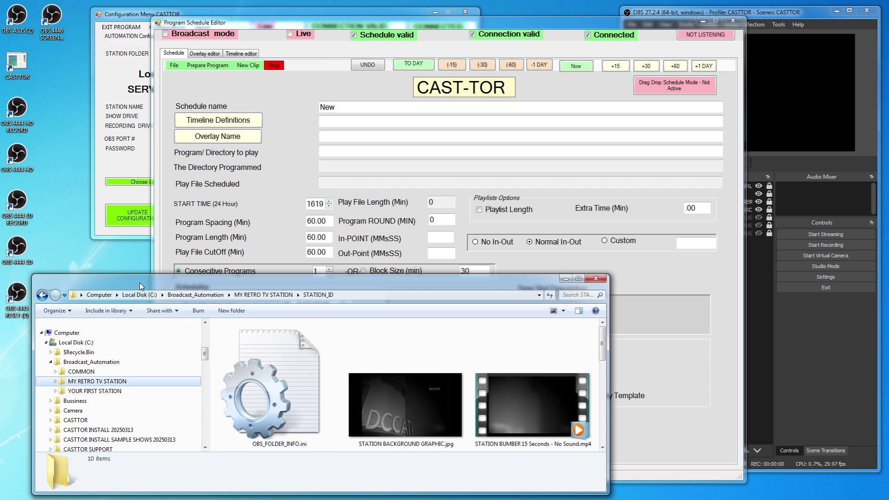
left_click_drag(202, 355, 211, 407)
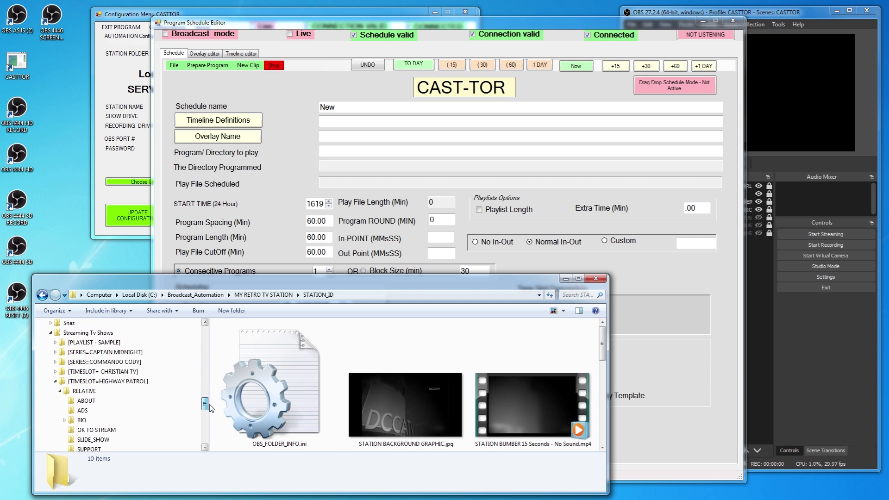
left_click(55, 382)
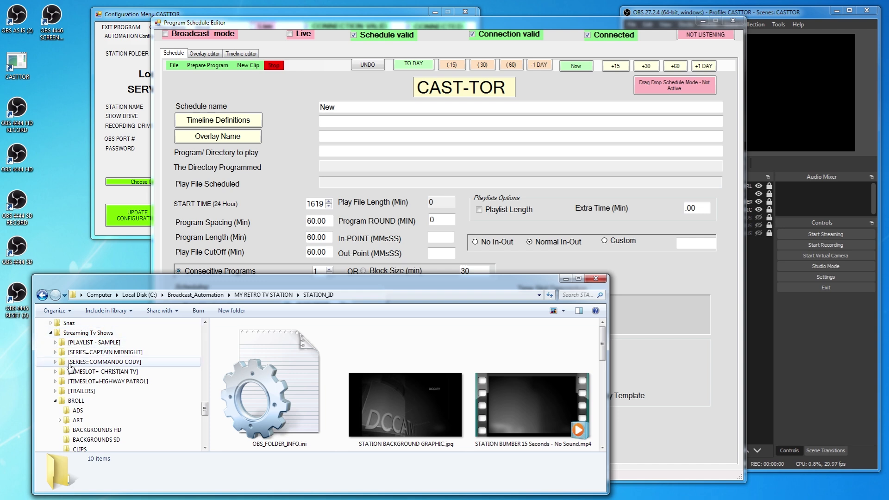
left_click(55, 352)
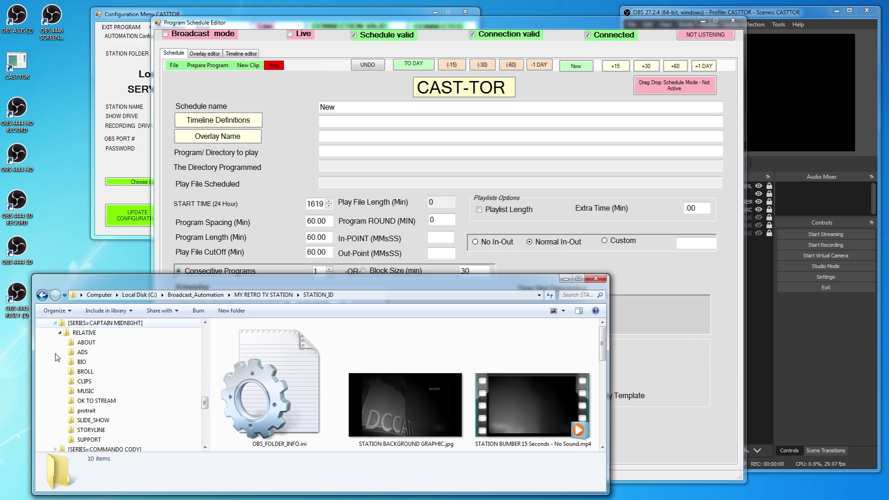
left_click(96, 401)
mouse_move(103, 405)
left_mouse_down()
mouse_move(363, 134)
mouse_move(53, 453)
mouse_move(107, 410)
left_mouse_up()
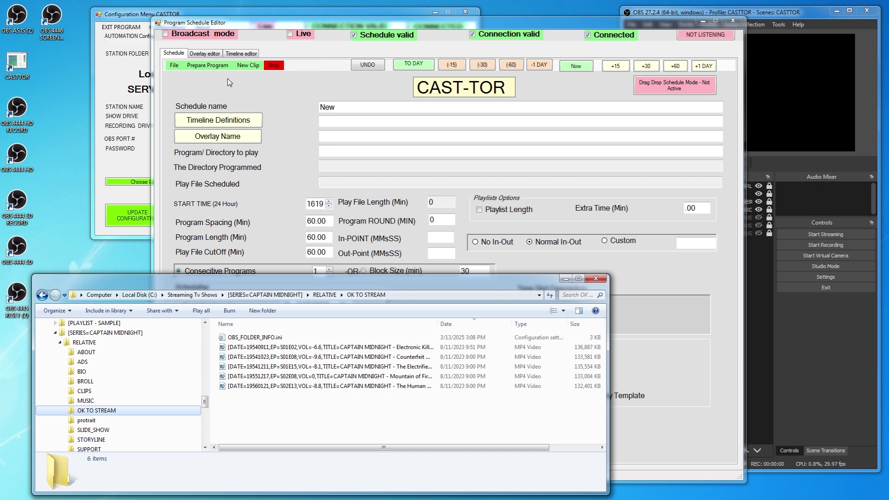
Open the schedule file "TEMPLATE - HD_STANDARD_SCREEN.jsonPR" from the common programs in the Program Schedule Editor
left_click(175, 69)
left_click(175, 67)
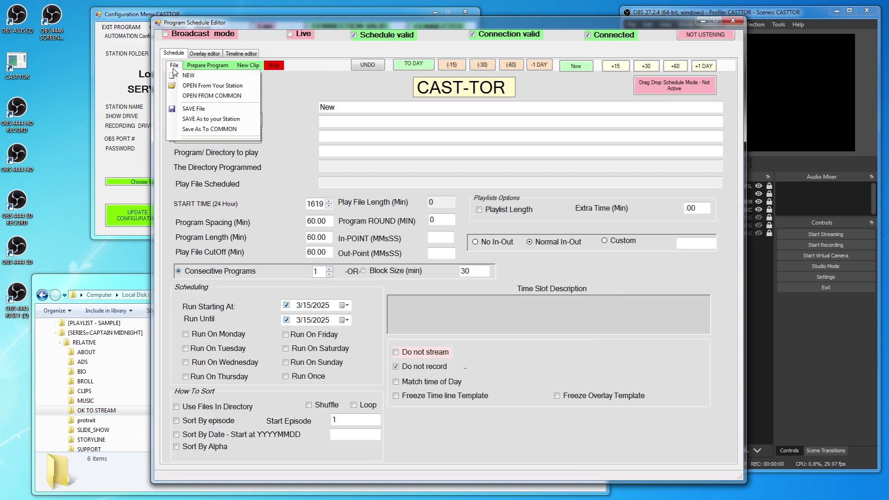
left_click(228, 96)
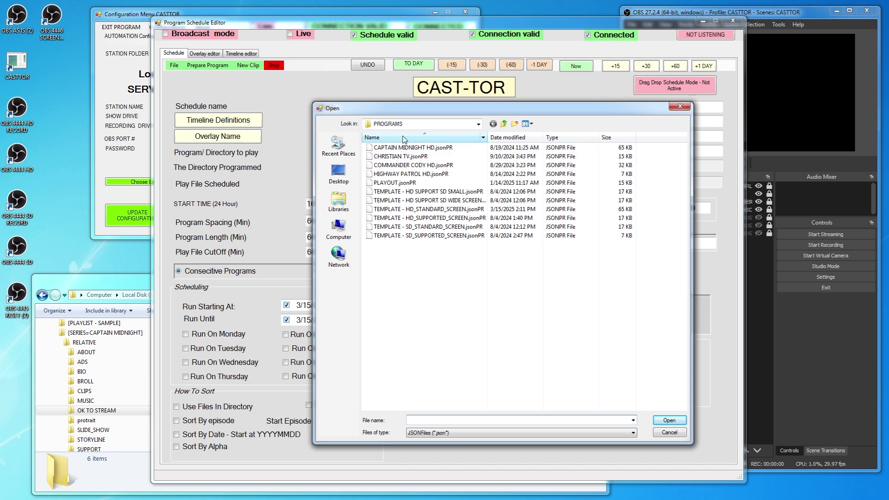
double_click(436, 210)
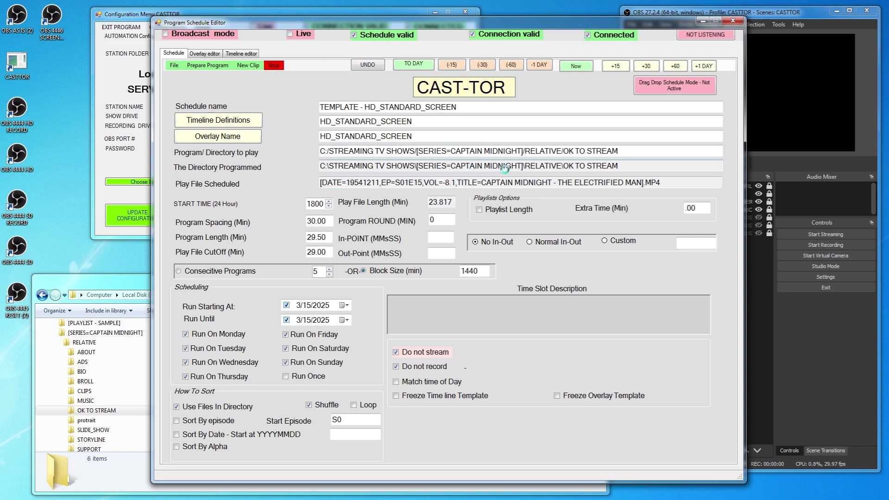
Review the HD_STANDARD_SCREEN overlay and timeline definitions and compare them with the sources in the OBS overlay group
left_click(206, 55)
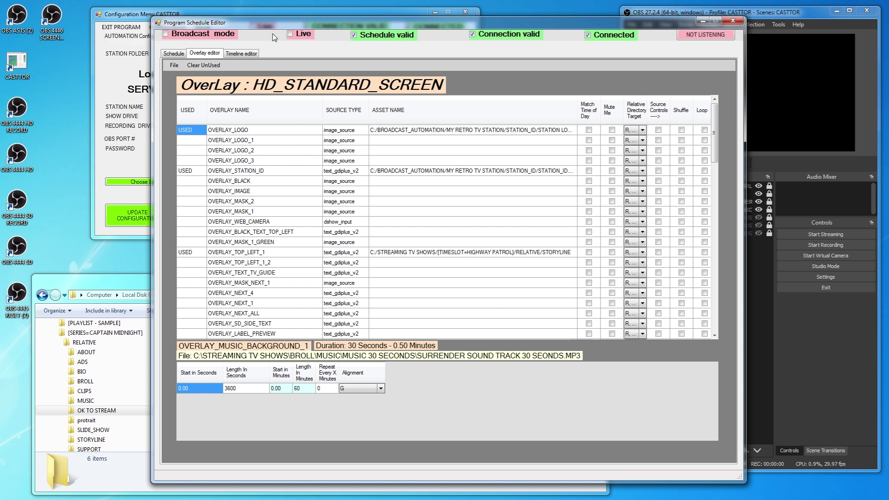
left_click_drag(357, 23, 224, 21)
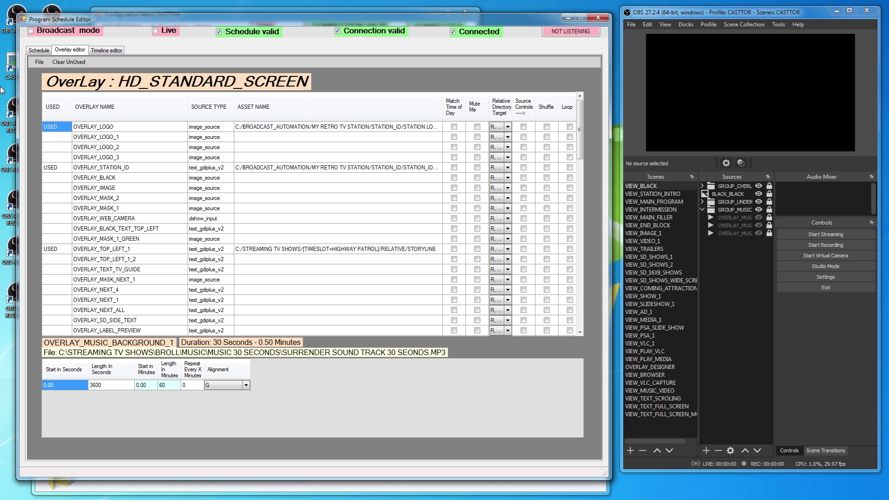
left_click(110, 51)
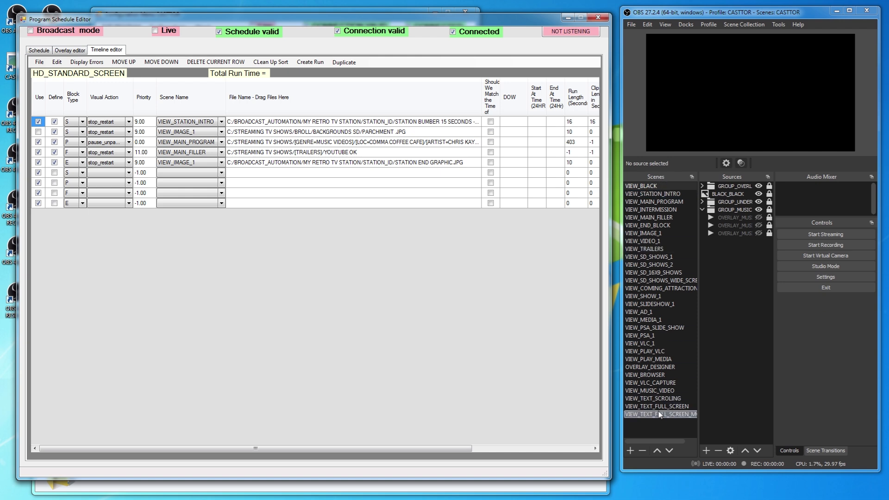
left_click(69, 51)
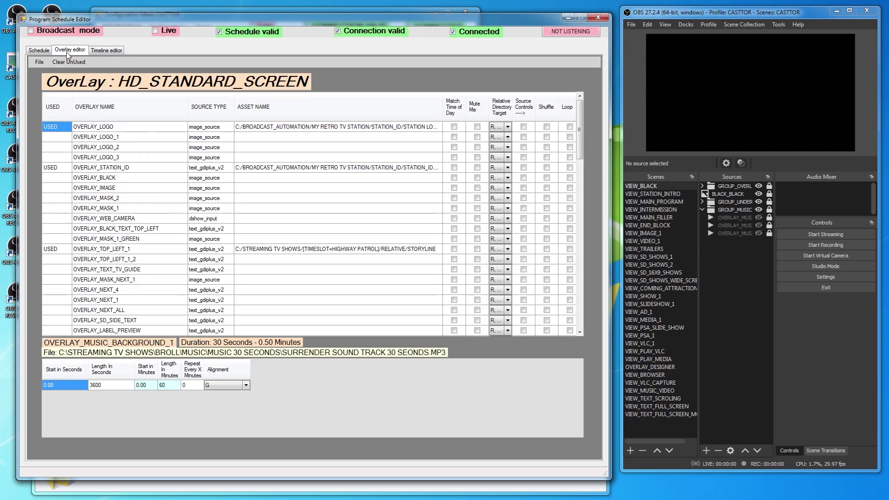
left_click(702, 187)
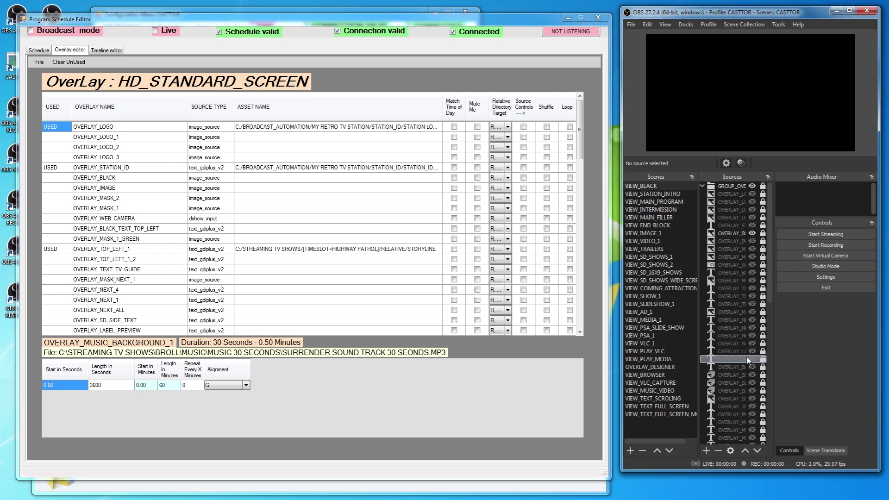
left_click(702, 186)
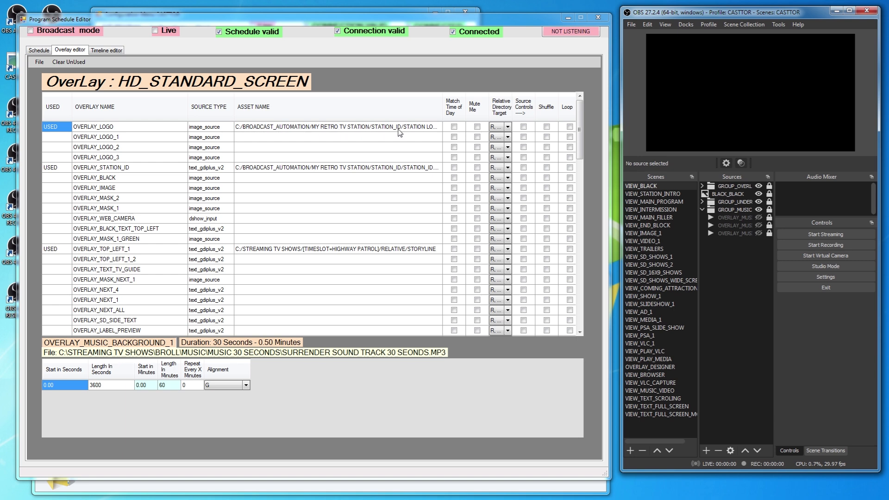
Widen the overlay list's Asset Name column, move the Program Schedule Editor off the configuration window, and return to the schedule settings
left_click_drag(443, 113, 538, 115)
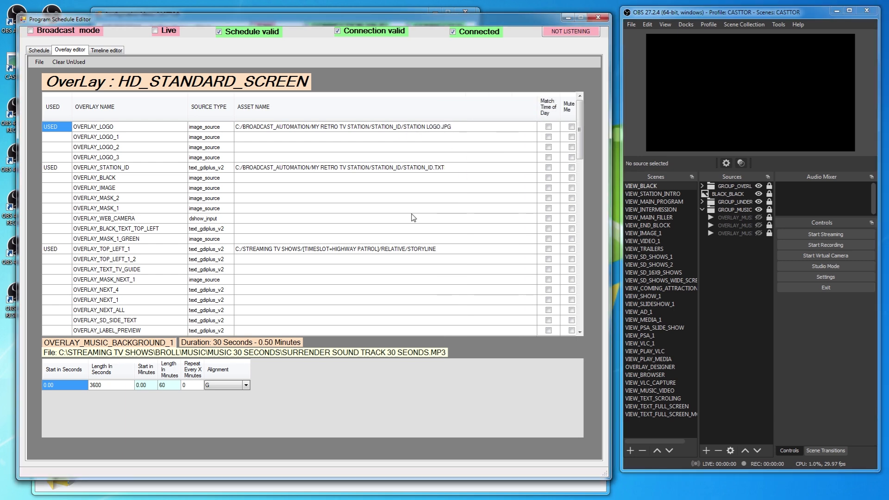
left_click_drag(283, 23, 536, 22)
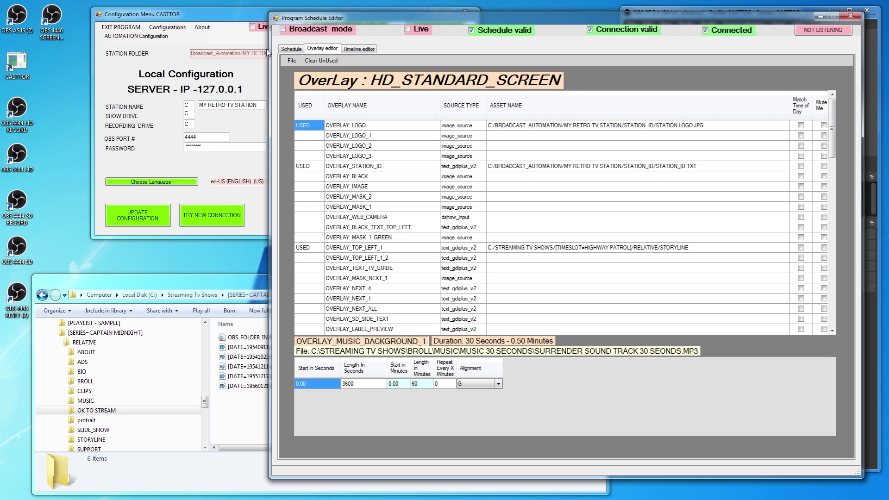
left_click(292, 49)
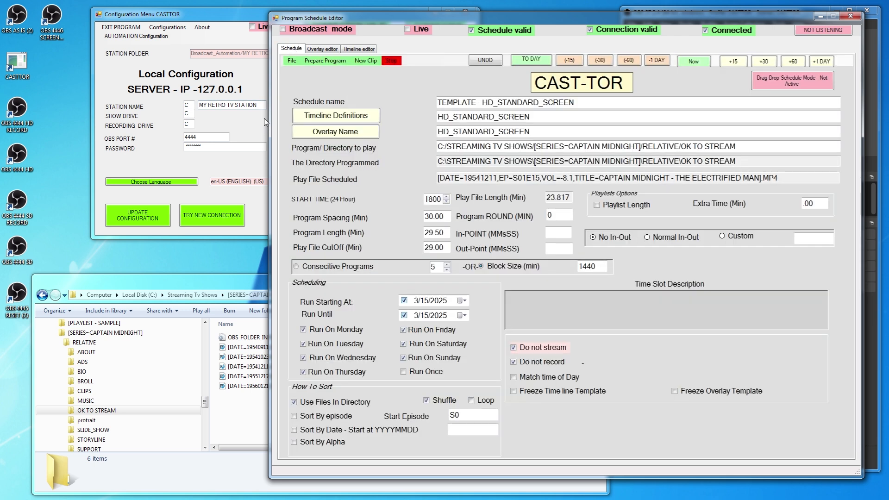
Change the station in the local configuration to YOUR FIRST STATION on drive C
left_click(259, 106)
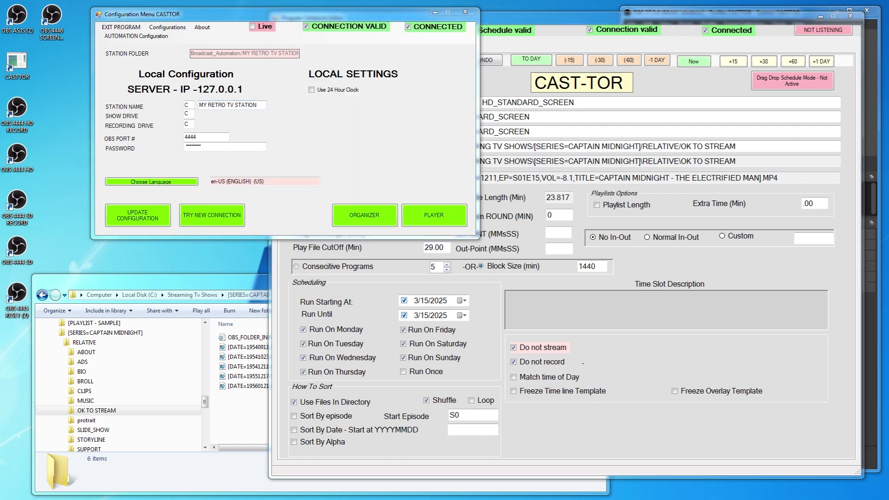
left_click(259, 106)
left_click_drag(156, 90, 427, 56)
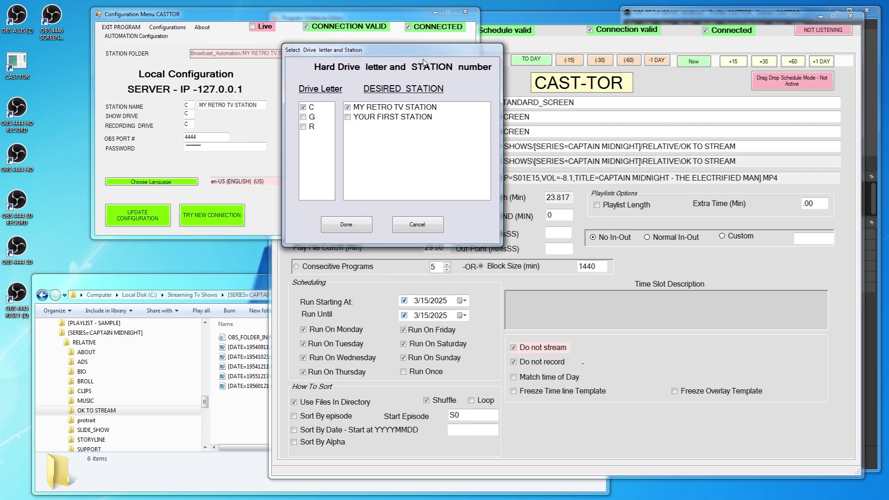
left_click(370, 119)
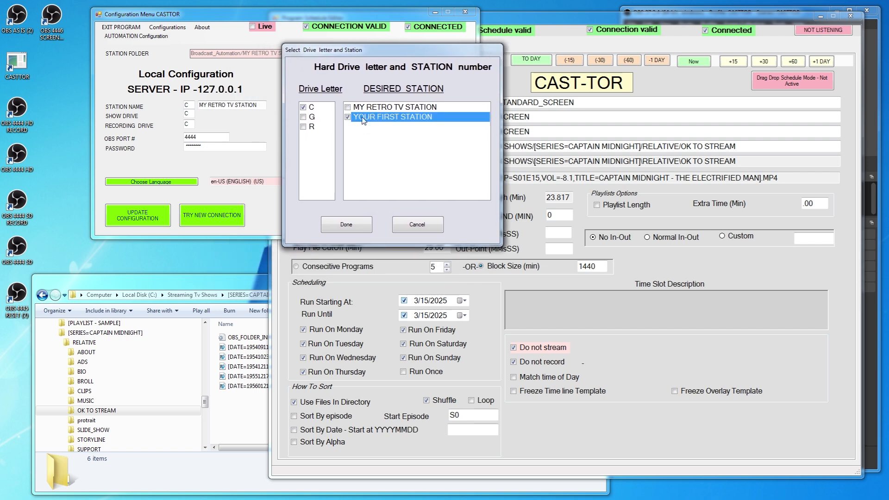
left_click(350, 226)
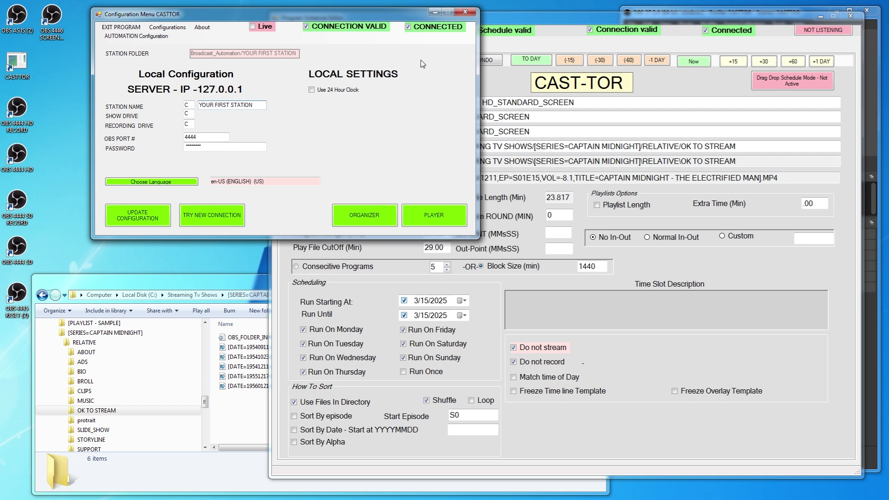
Reopen "TEMPLATE - HD_STANDARD_SCREEN.jsonPR" from the common programs and bring up its overlay asset paths
left_click(507, 21)
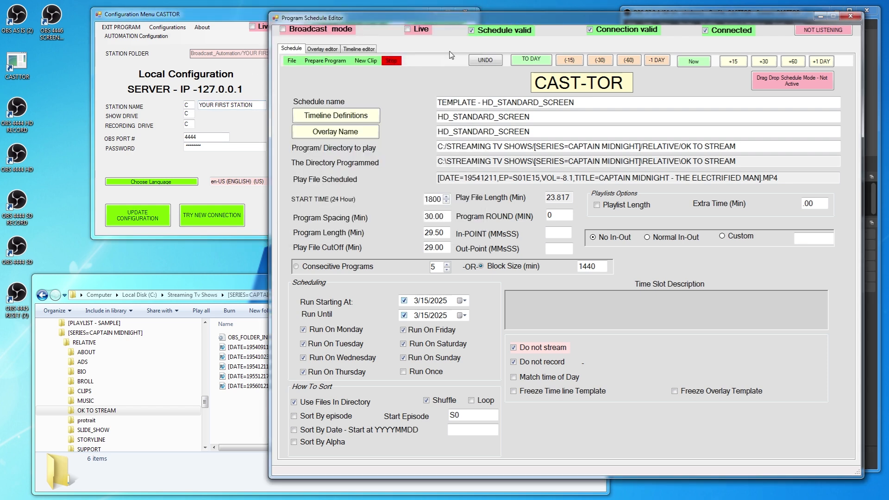
left_click(291, 62)
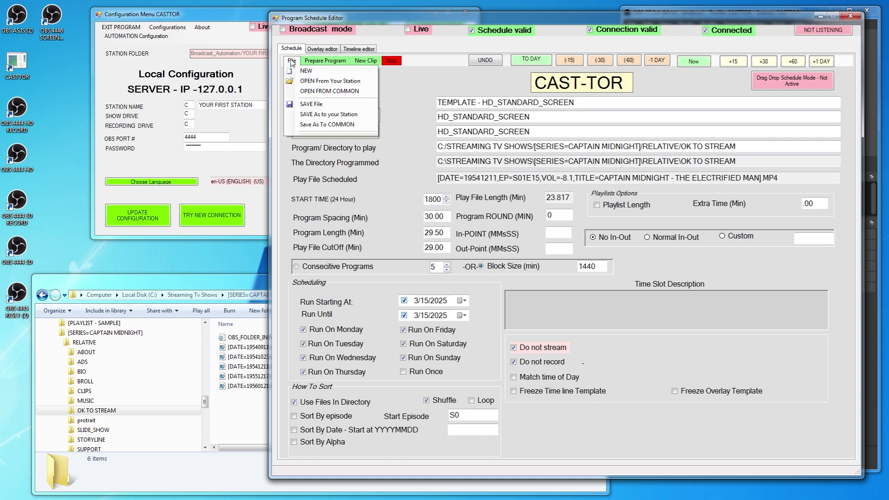
left_click(345, 92)
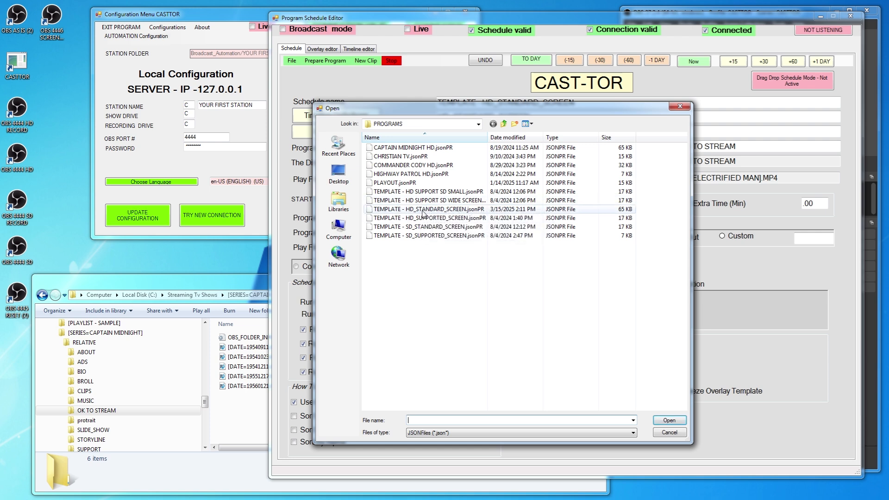
double_click(423, 210)
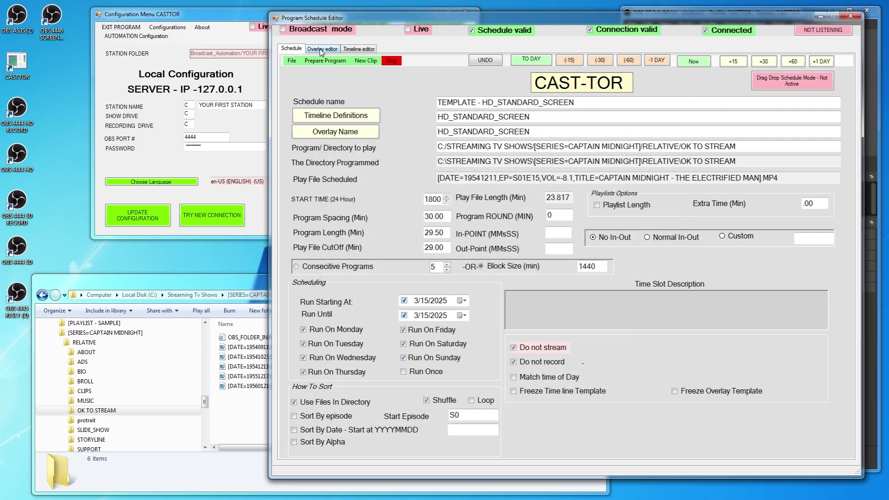
left_click(321, 50)
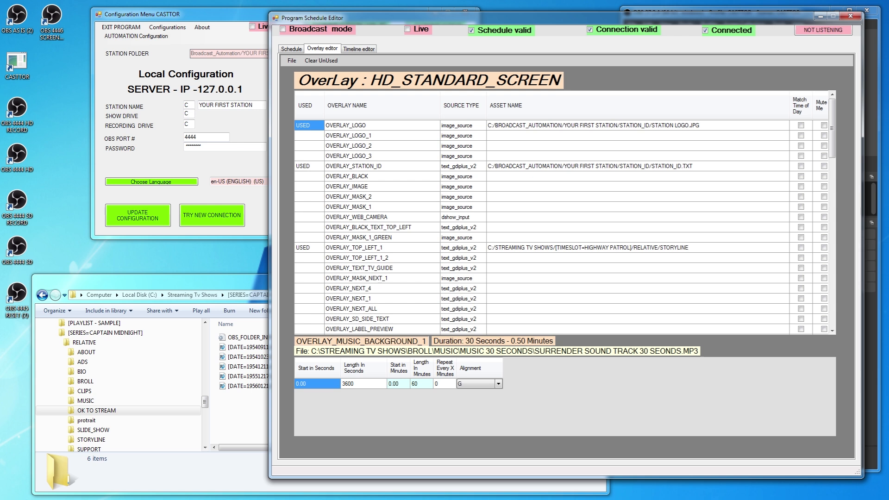
Read the path re-editing rules in "CASTTOR EDITS FILES PATHS.txt" alongside the station folders in Broadcast_Automation
left_click_drag(1, 132, 284, 70)
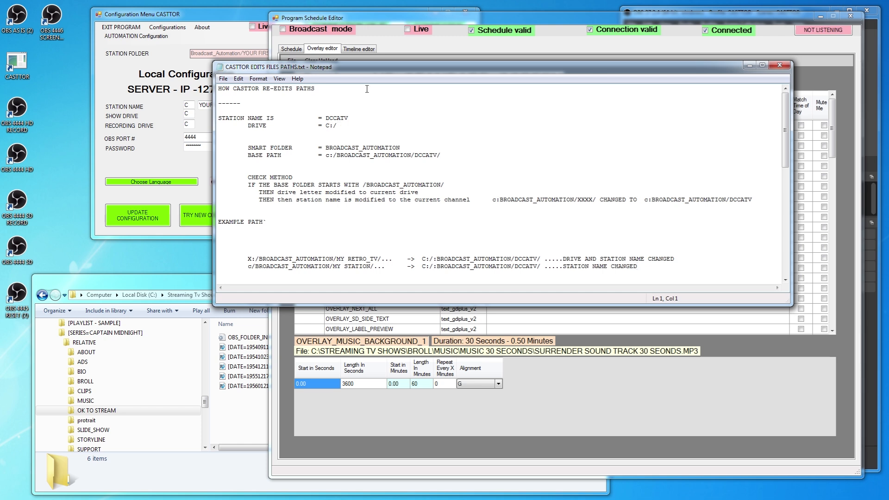
left_click_drag(349, 70, 412, 64)
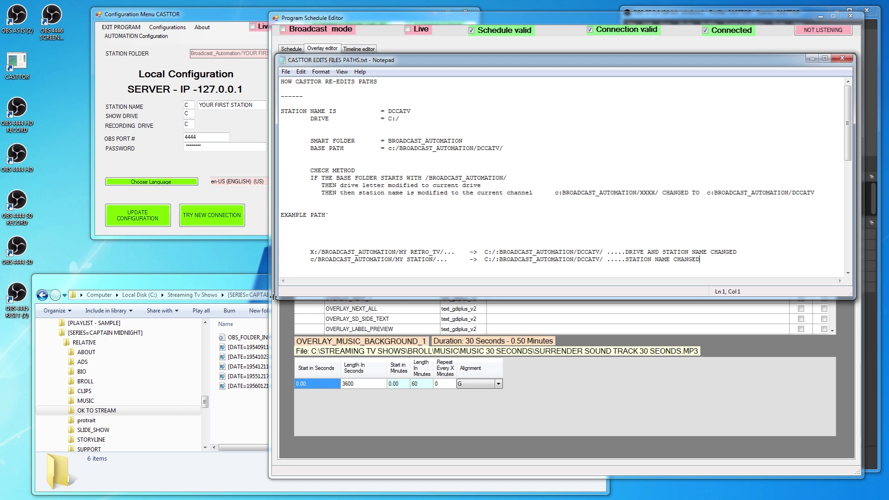
left_click_drag(205, 402, 208, 357)
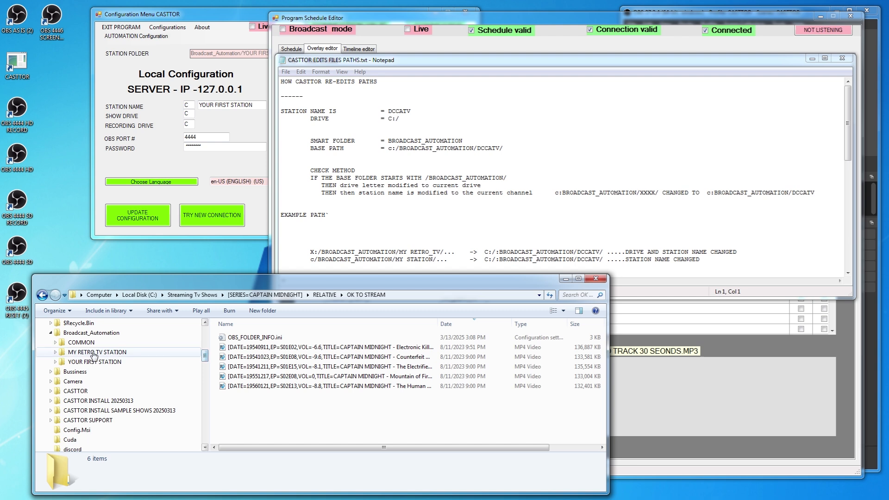
left_click(91, 334)
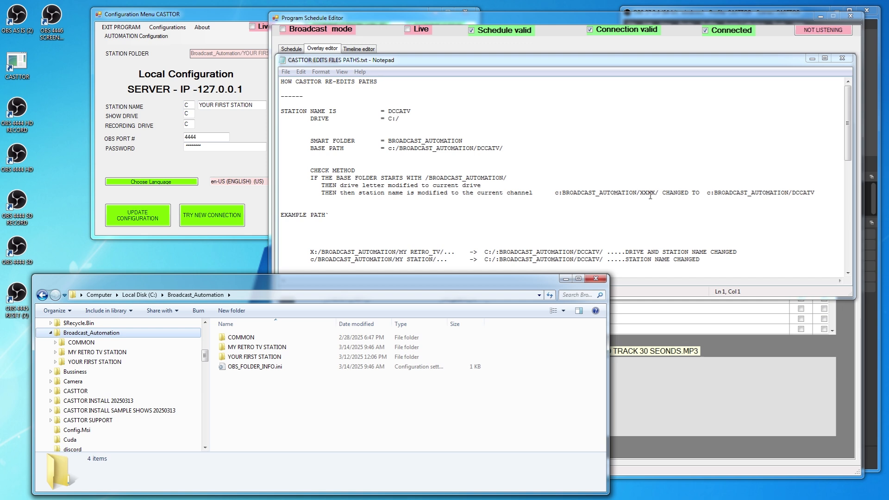
scroll(434, 190, "down", 4)
scroll(420, 151, "up", 2)
Correct the notes' example paths so both targets read C:/BROADCAST_AUTOMATION/DCCATV/ and the second source starts with c:/, keeping the arrows aligned
left_click_drag(508, 63, 422, 41)
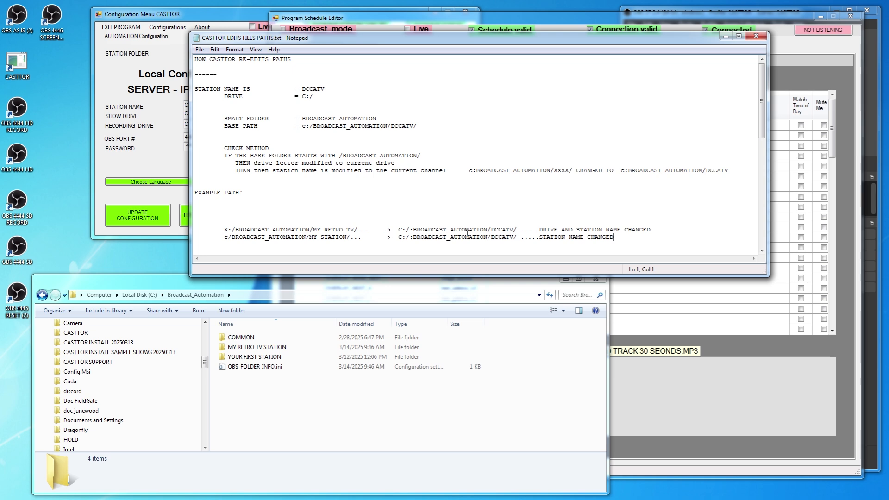
left_click(412, 230)
key("Delete")
key("Down")
key("Delete")
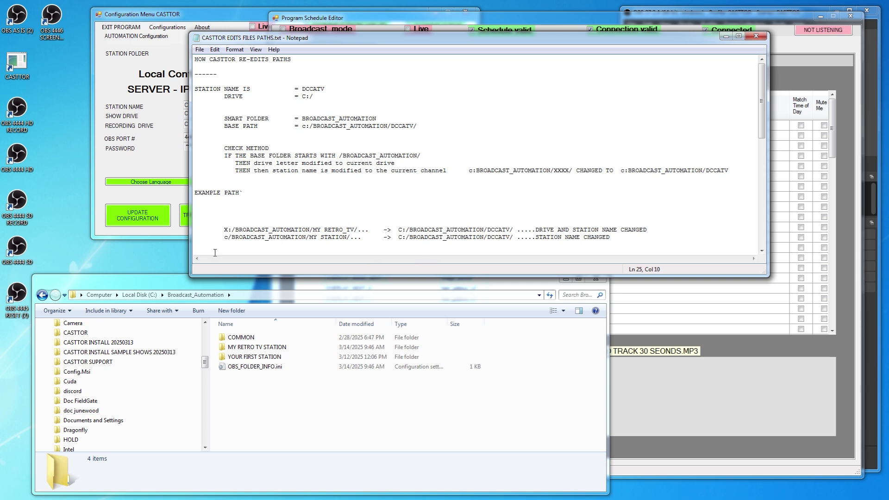
type(":")
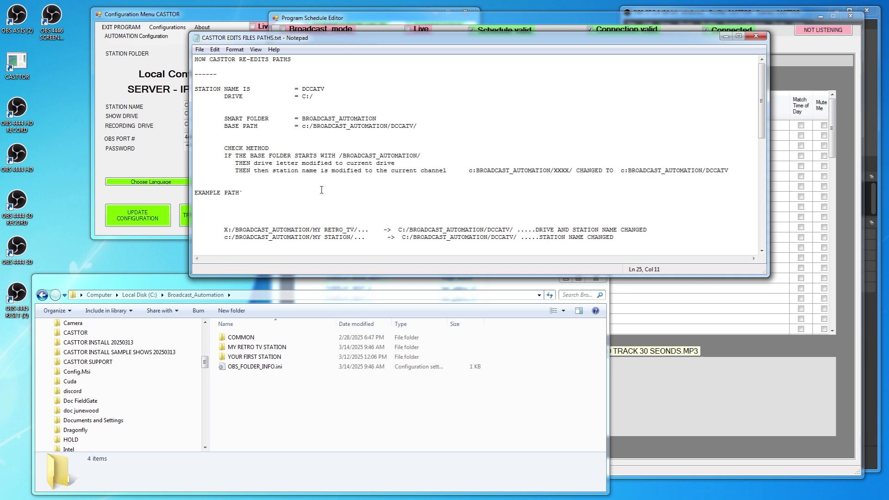
left_click(376, 239)
key("Delete")
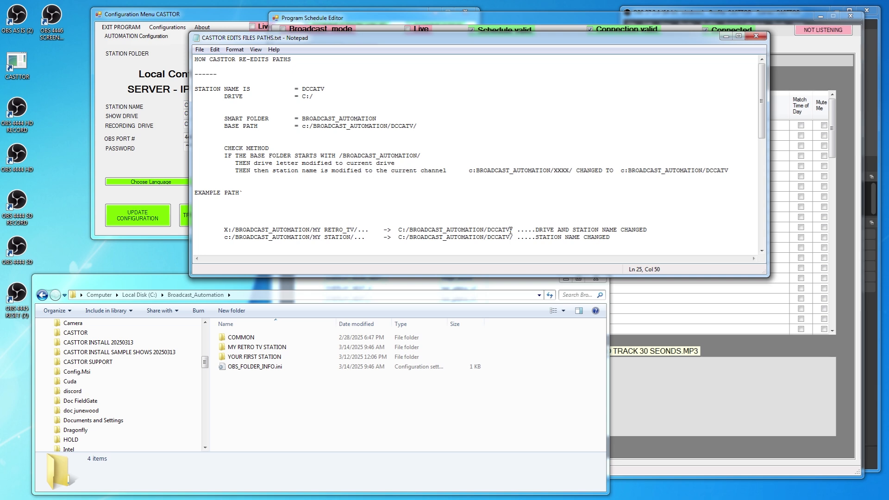
Clear the path notes and the Program Schedule Editor from the screen, and collapse Broadcast_Automation in the folder tree
left_click_drag(602, 42, 0, 46)
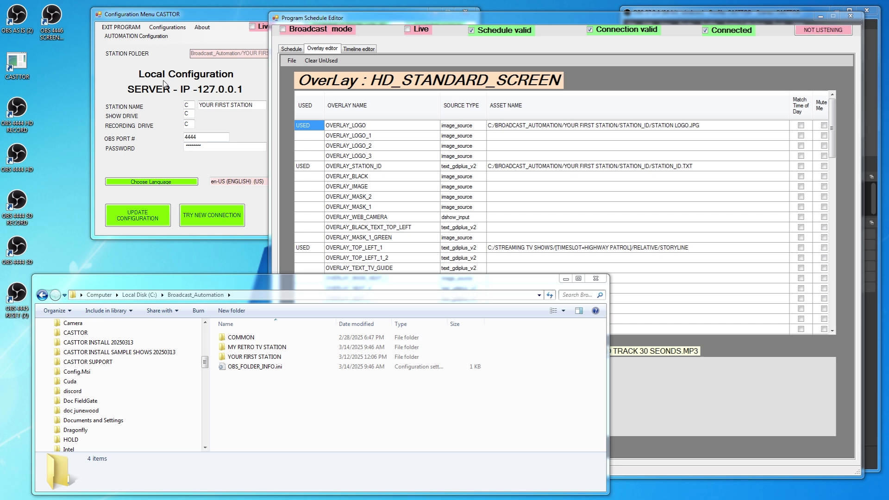
left_click(292, 49)
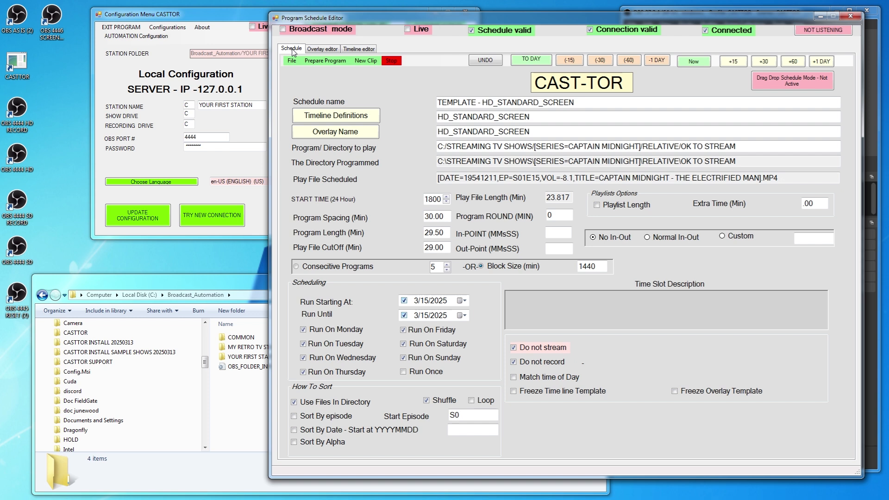
left_click_drag(229, 285, 236, 257)
left_click_drag(787, 16, 0, 32)
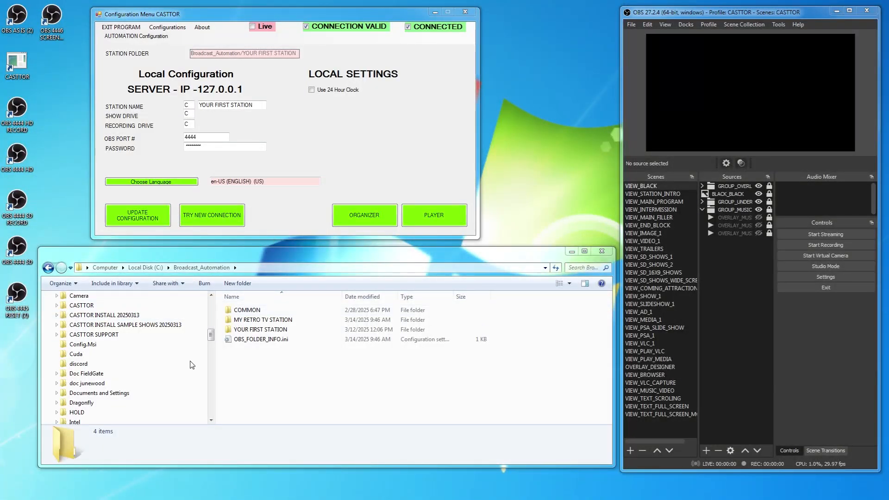
left_click_drag(212, 334, 212, 326)
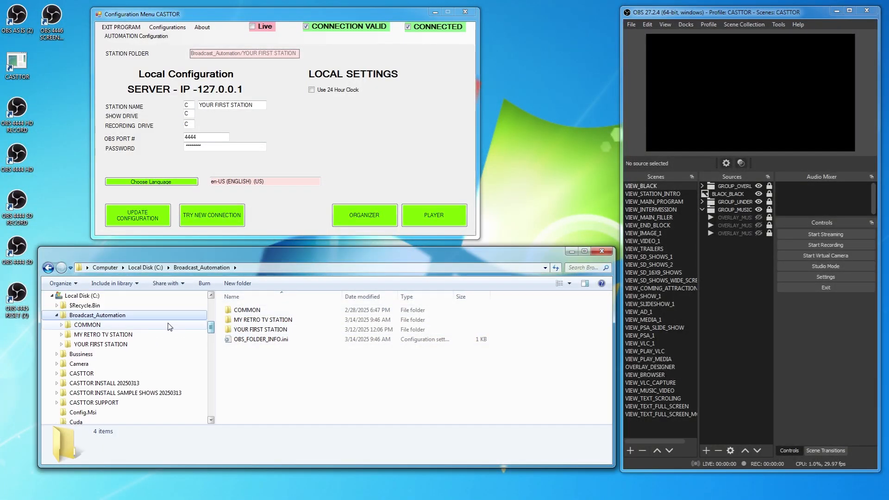
left_click(57, 315)
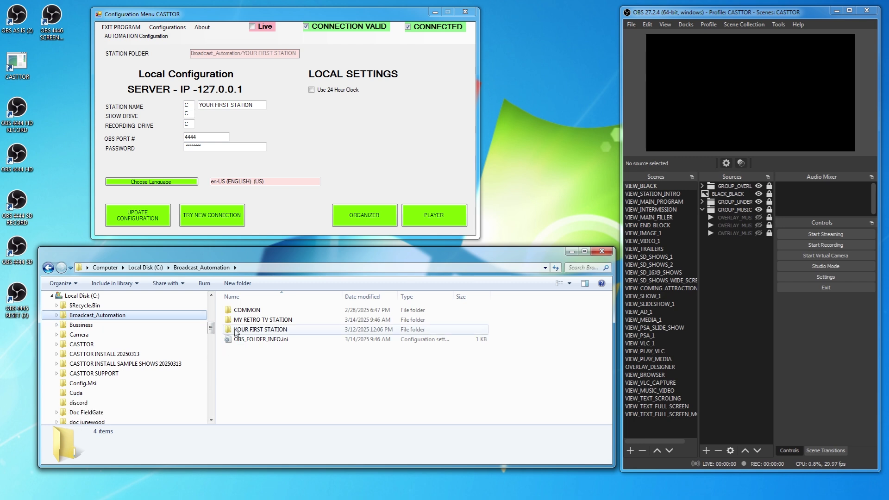
Collapse BROLL under Streaming Tv Shows, enlarge the file browser, and view the OK TO STREAM folder of [SERIES=CAPTAIN MIDNIGHT]
left_click_drag(211, 329, 214, 373)
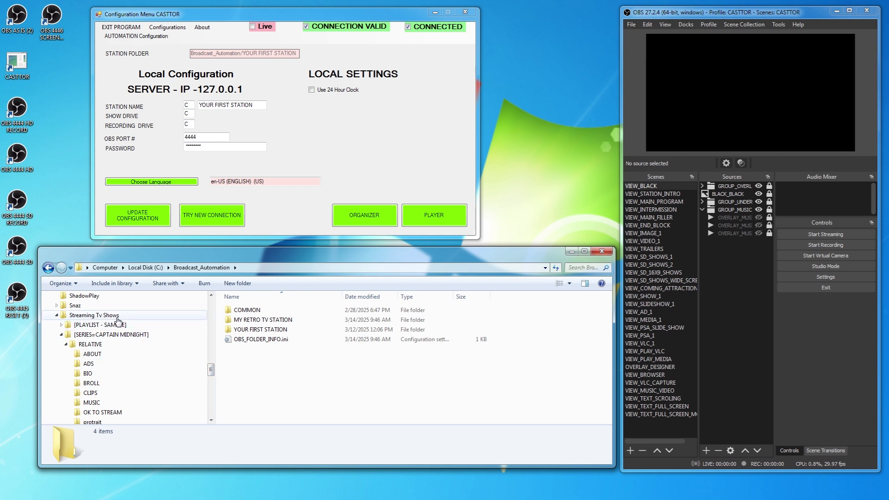
left_click(61, 335)
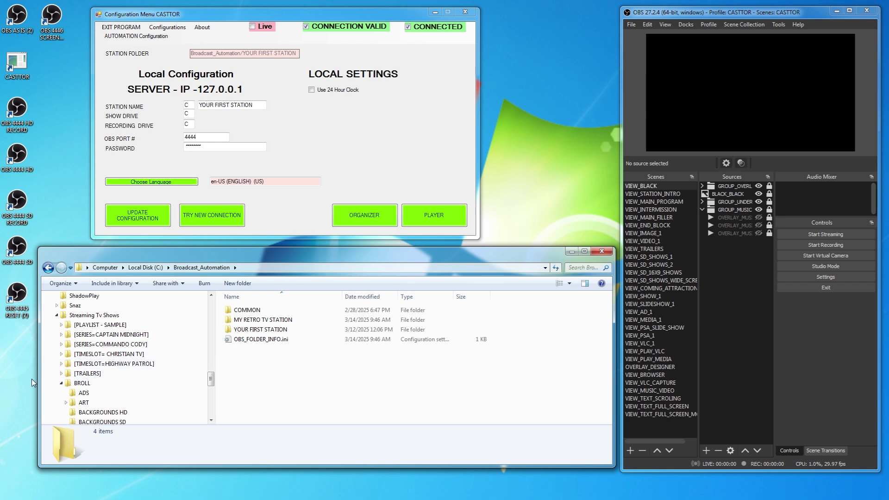
left_click(62, 384)
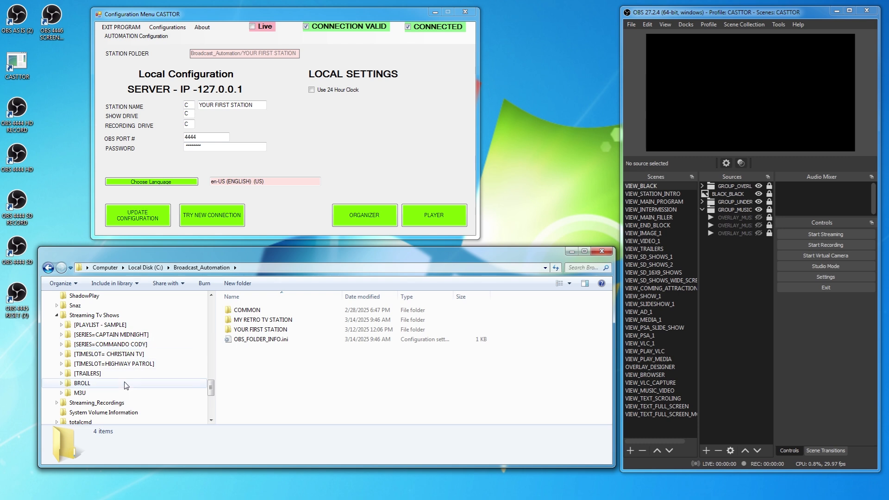
left_click(61, 335)
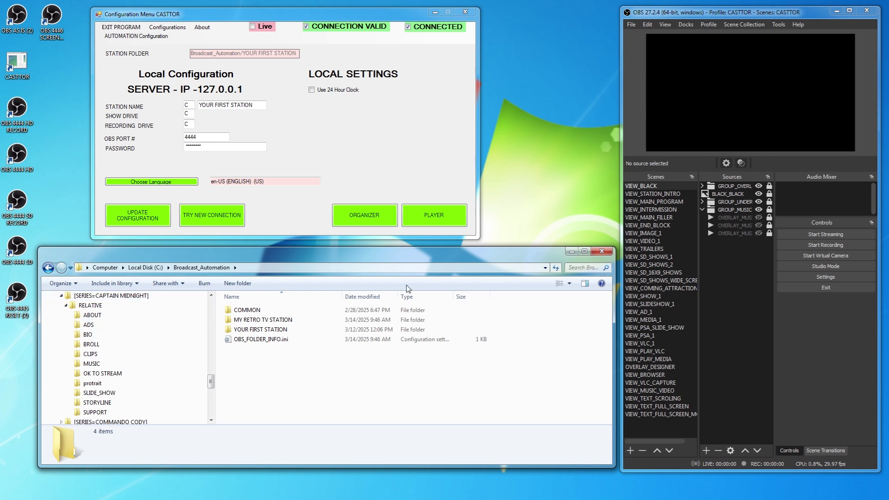
left_click_drag(413, 246, 450, 11)
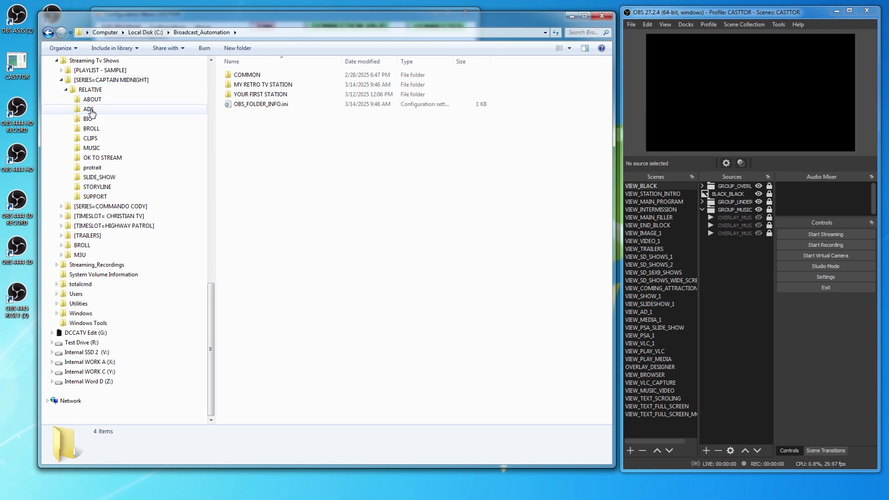
left_click(103, 158)
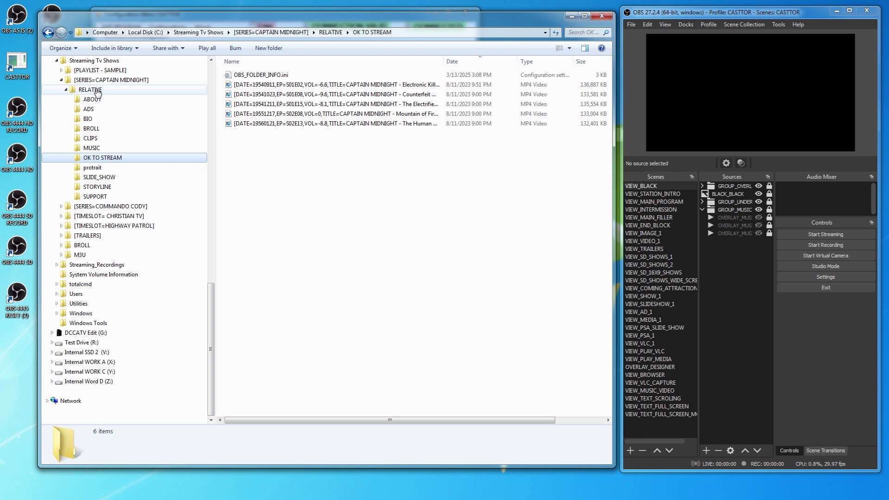
View the SLIDE_SHOW images in the RELATIVE folders of [SERIES=CAPTAIN MIDNIGHT], [SERIES=COMMANDO CODY] and [TIMESLOT=HIGHWAY PATROL]
left_click(62, 206)
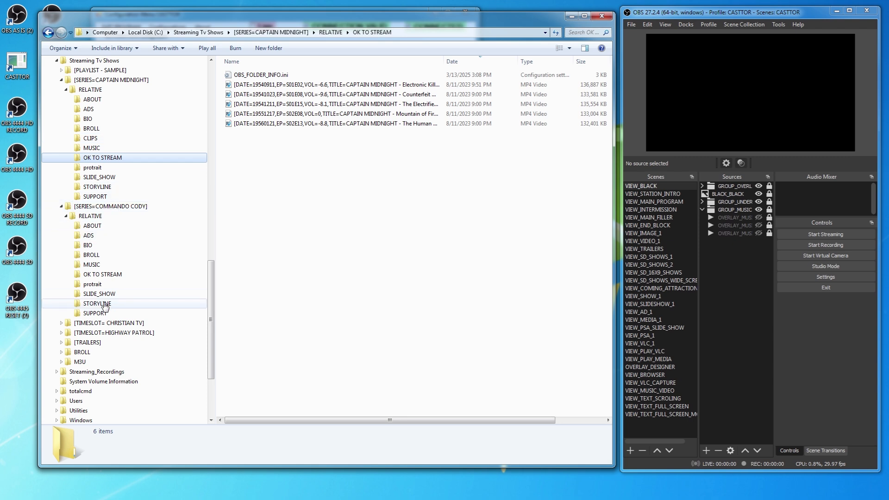
left_click(119, 180)
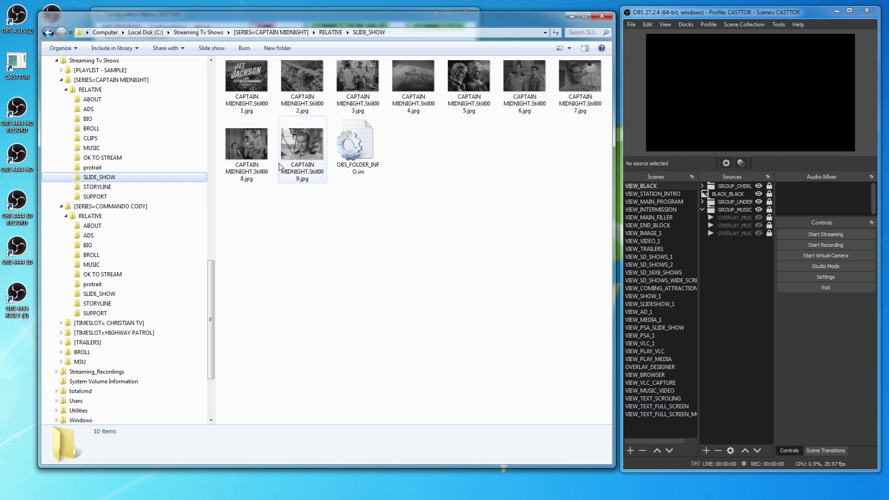
left_click(100, 295)
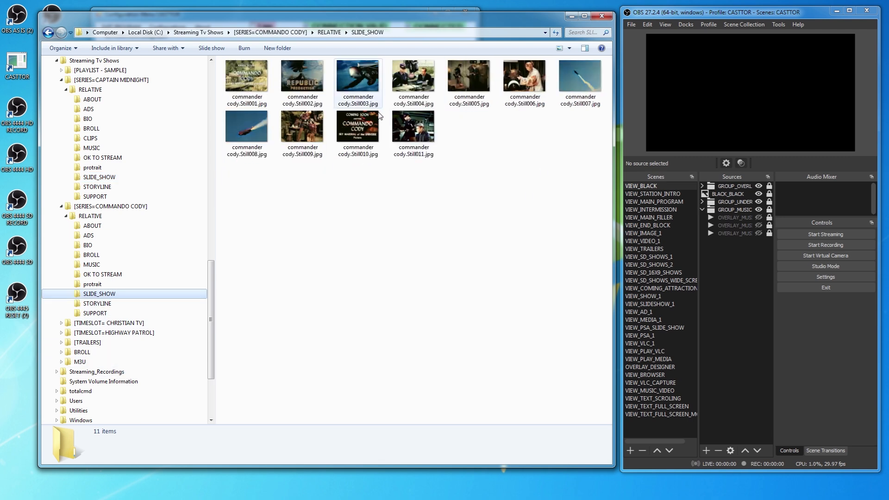
left_click(61, 332)
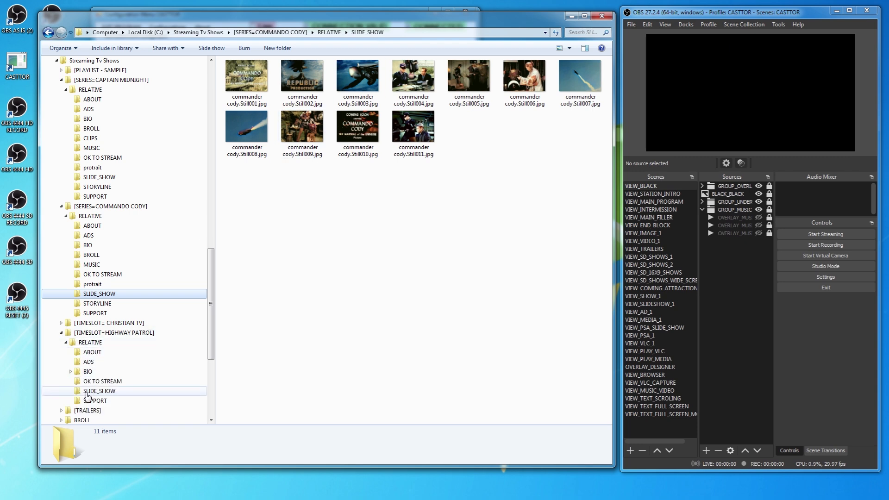
left_click(103, 392)
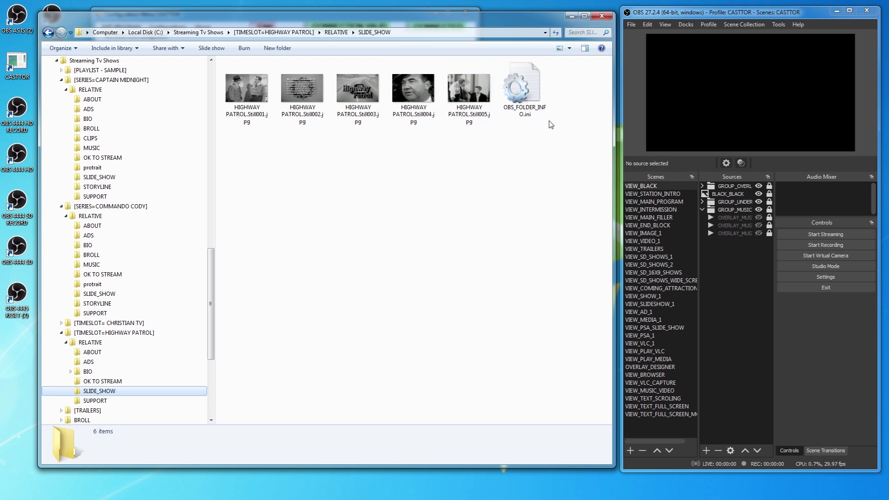
Read STORYLINE.txt in the [TIMESLOT=HIGHWAY PATROL] ABOUT folder and Bio.txt in the [SERIES=CAPTAIN MIDNIGHT] BIO folder
left_click(92, 354)
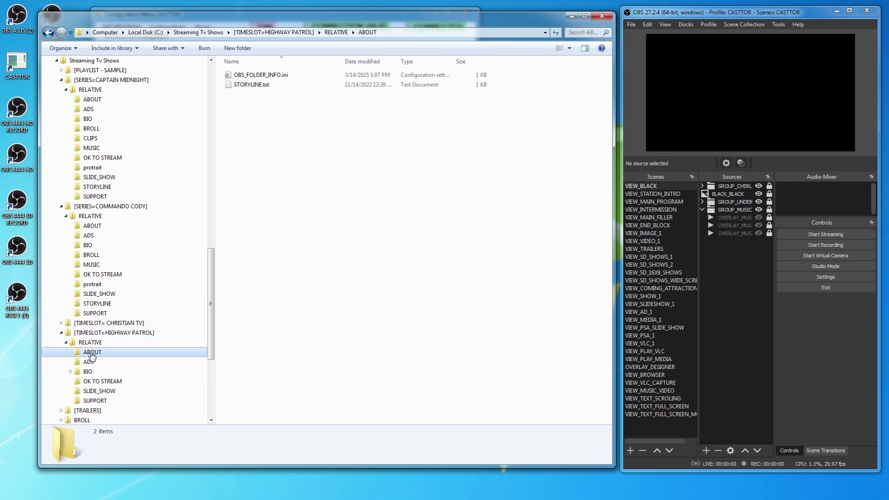
double_click(250, 85)
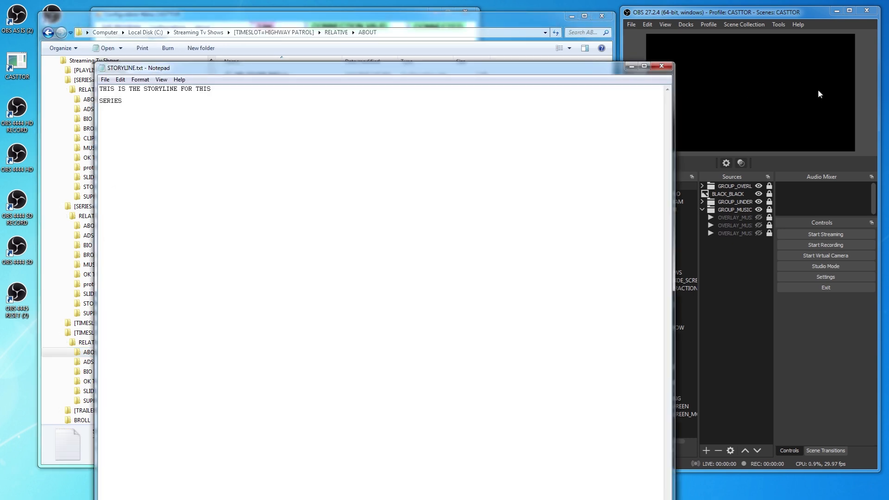
left_click(661, 66)
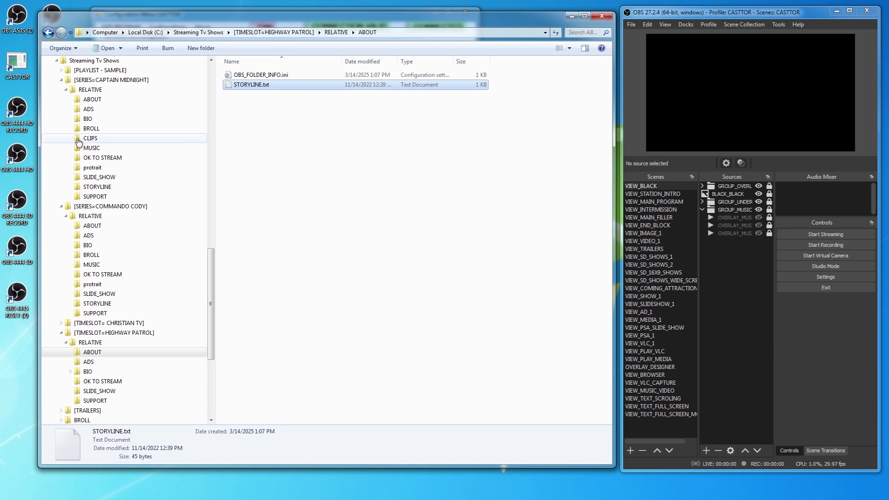
left_click(86, 119)
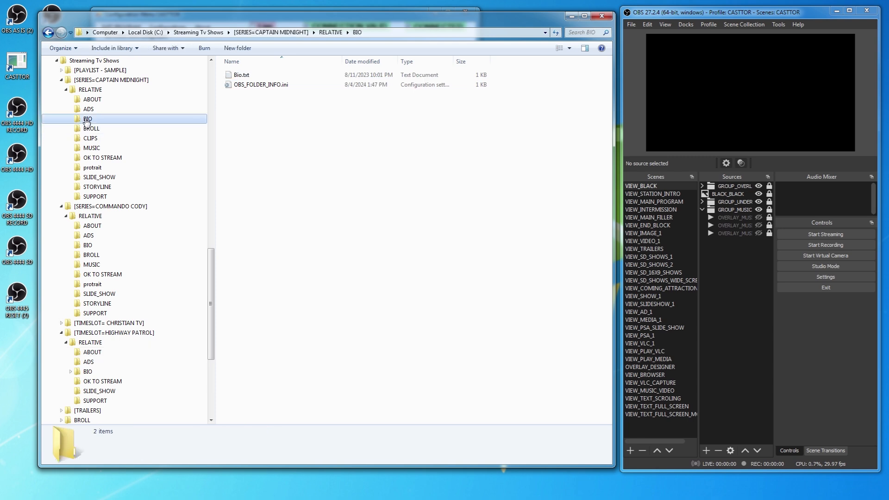
left_click(241, 77)
double_click(240, 77)
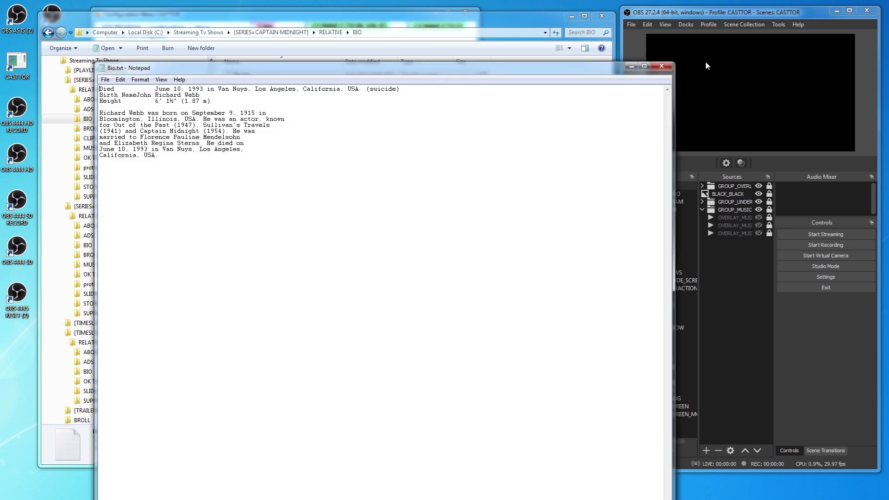
left_click(667, 68)
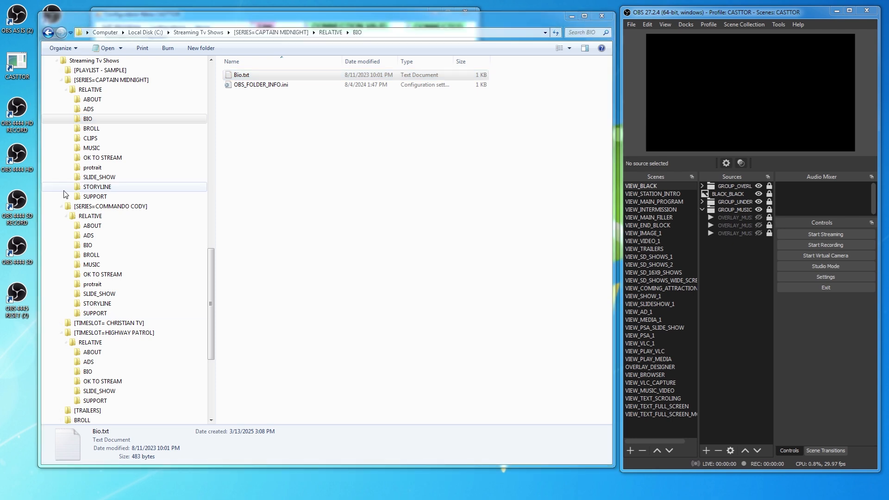
Bring the Program Schedule Editor back into view and play the scheduled Captain Midnight episode, stopping it after a short preview
left_click_drag(211, 258, 215, 212)
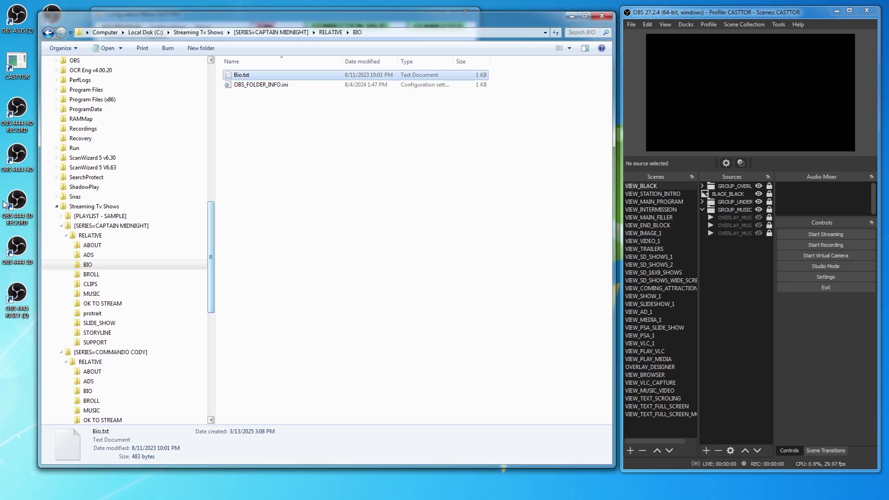
left_click_drag(0, 74, 587, 123)
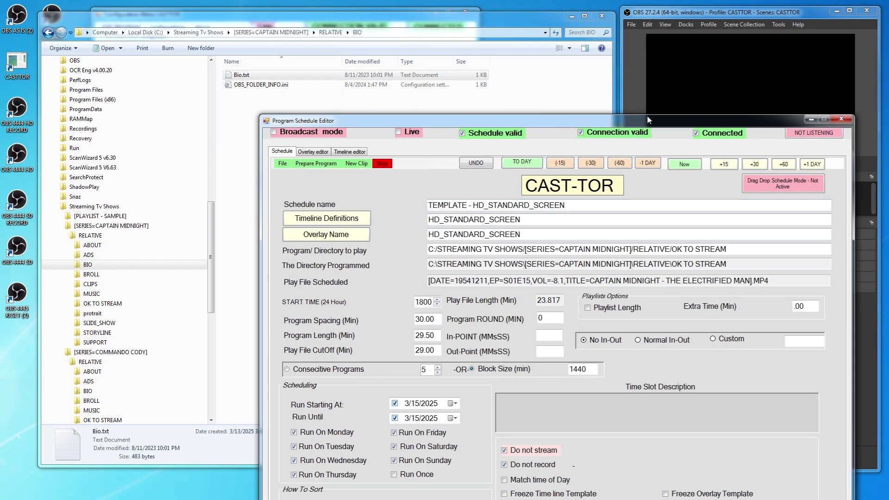
left_click_drag(703, 122, 539, 142)
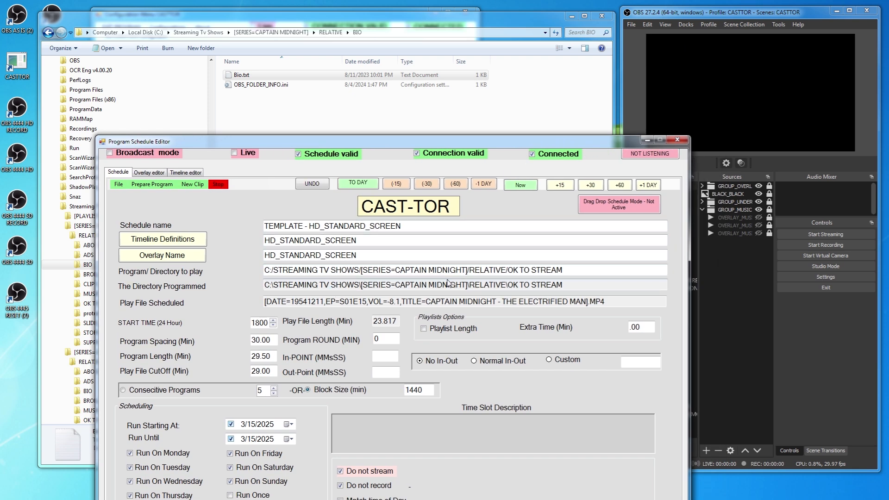
left_click_drag(399, 271, 531, 271)
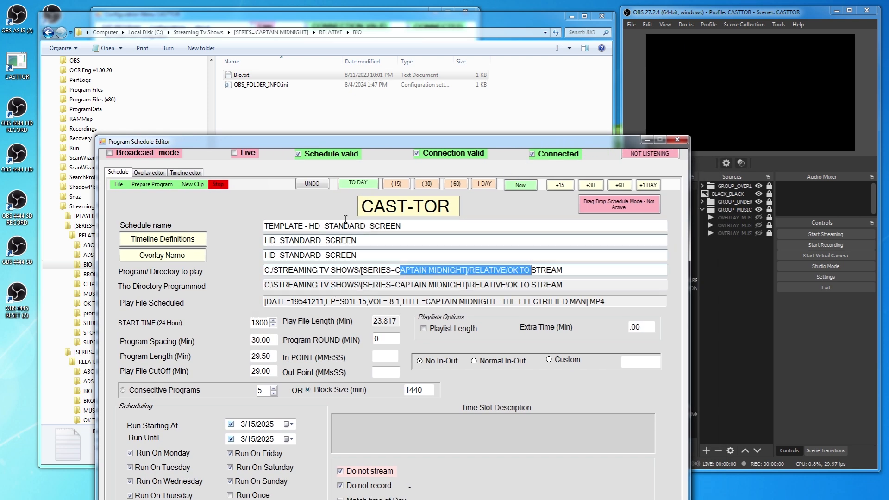
left_click(153, 184)
left_click(148, 225)
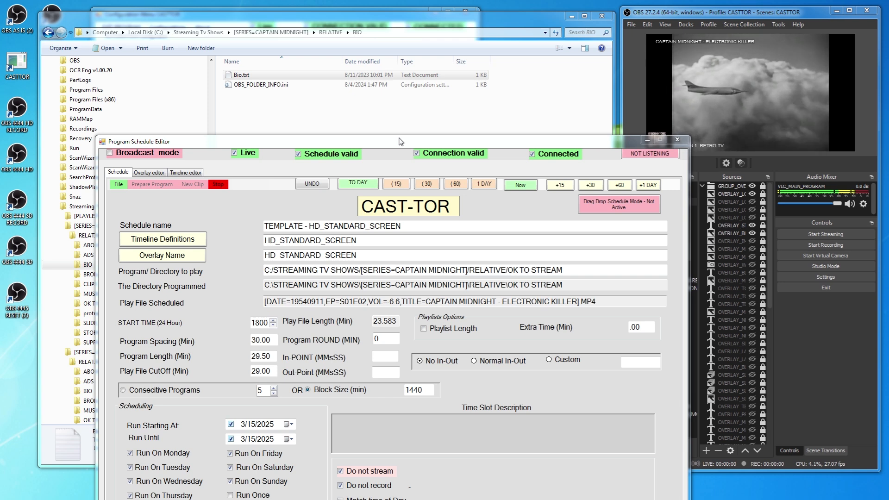
left_click(217, 185)
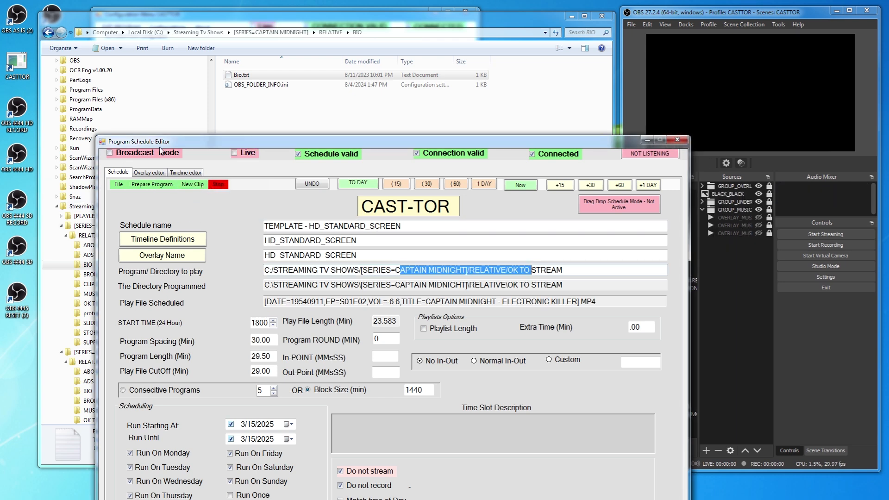
Set the program directory to play to the OK TO STREAM folder of [SERIES=COMMANDO CODY]
left_click_drag(206, 138, 344, 113)
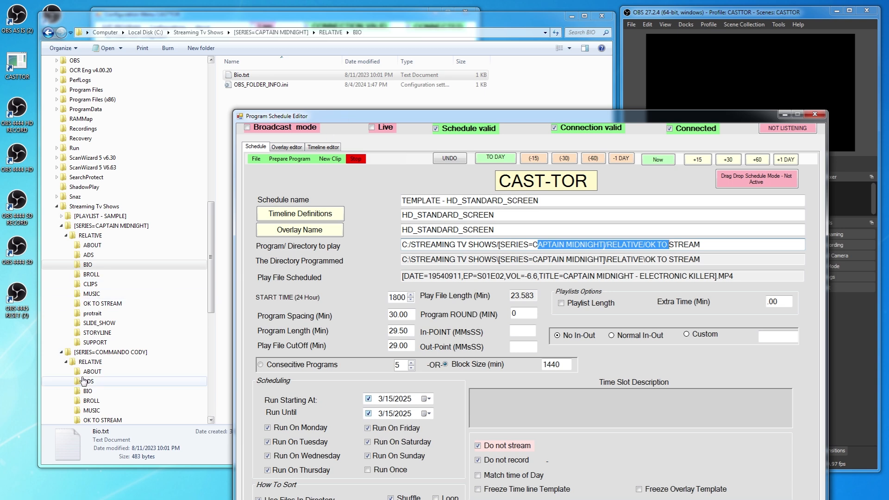
left_click_drag(211, 286, 210, 332)
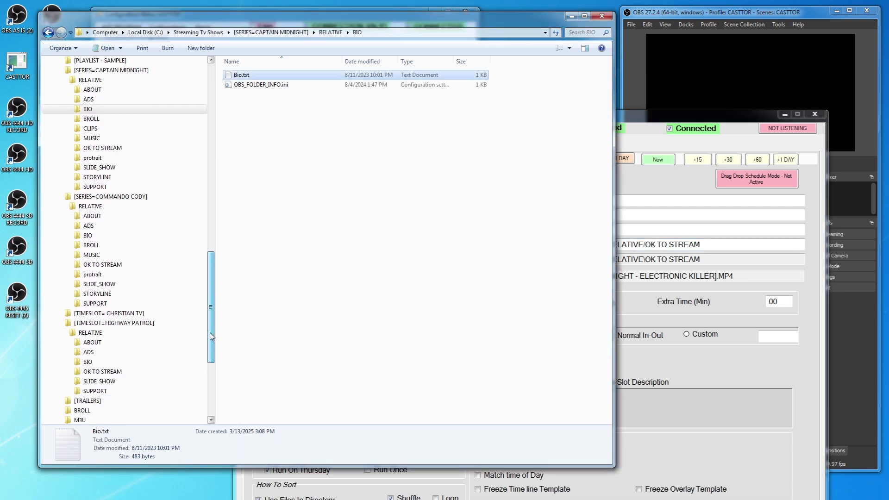
left_click_drag(629, 118, 661, 118)
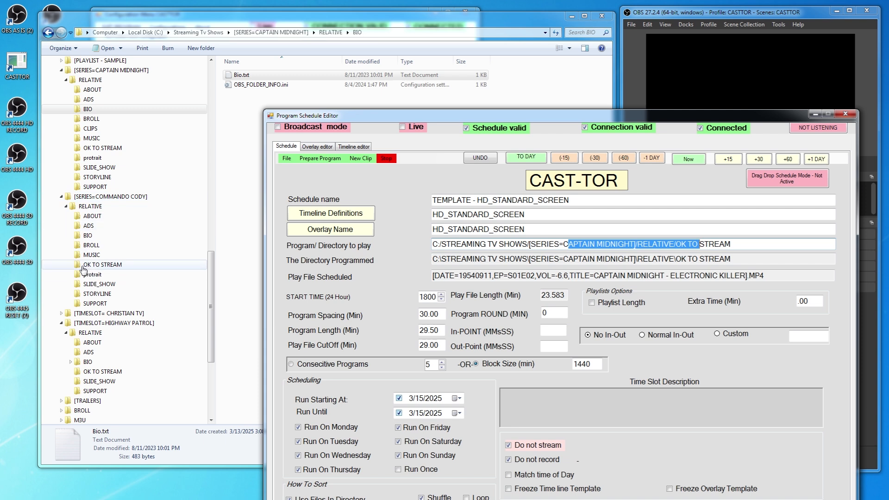
left_click_drag(78, 267, 460, 245)
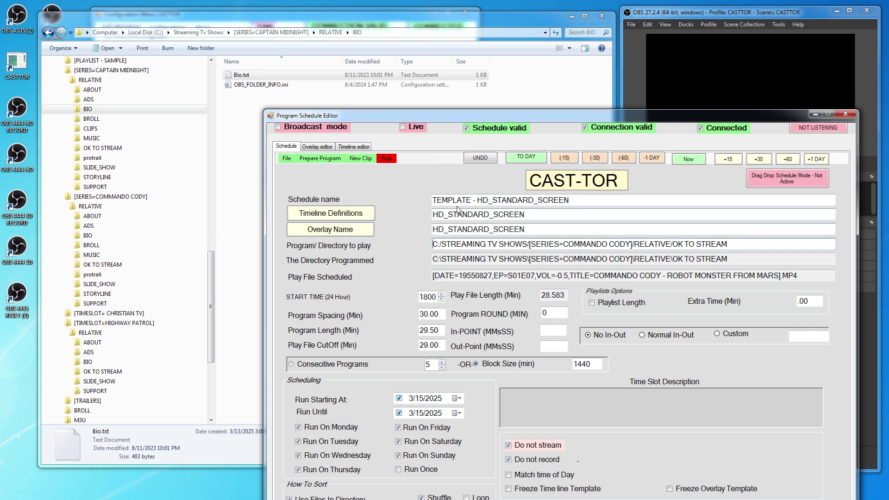
Play the Commando Cody episode and bring OBS forward to watch its output
left_click(318, 159)
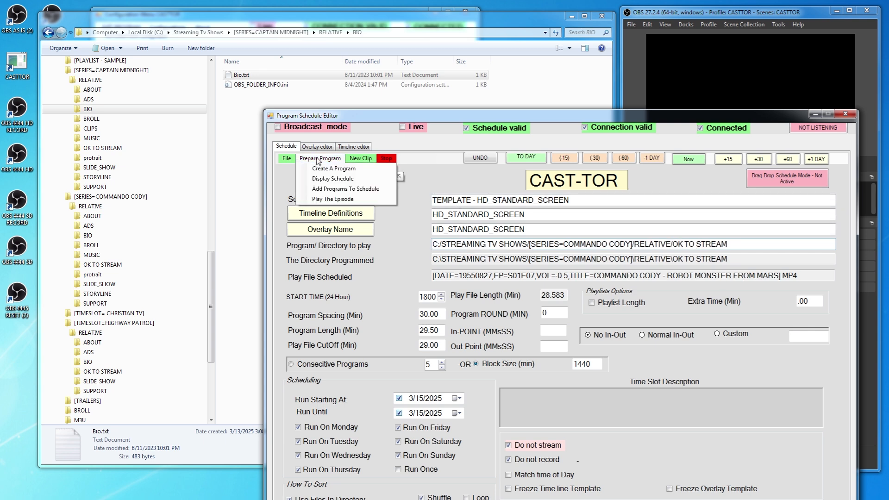
left_click(330, 199)
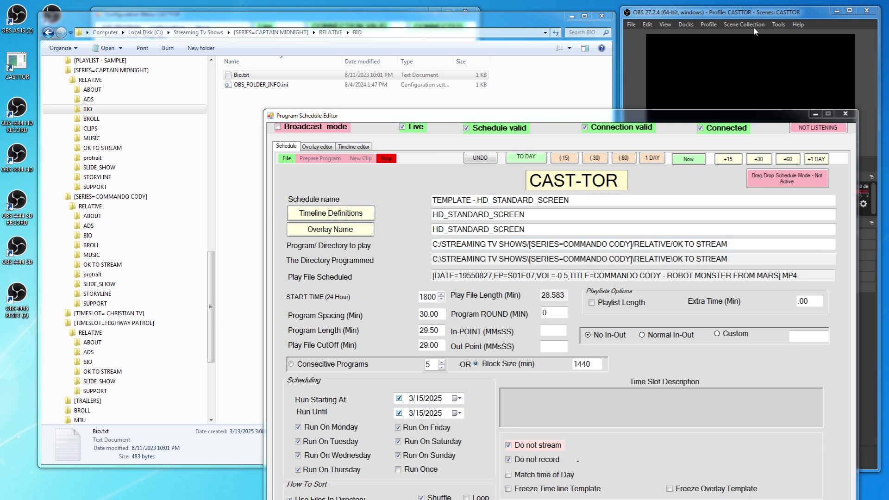
left_click(809, 15)
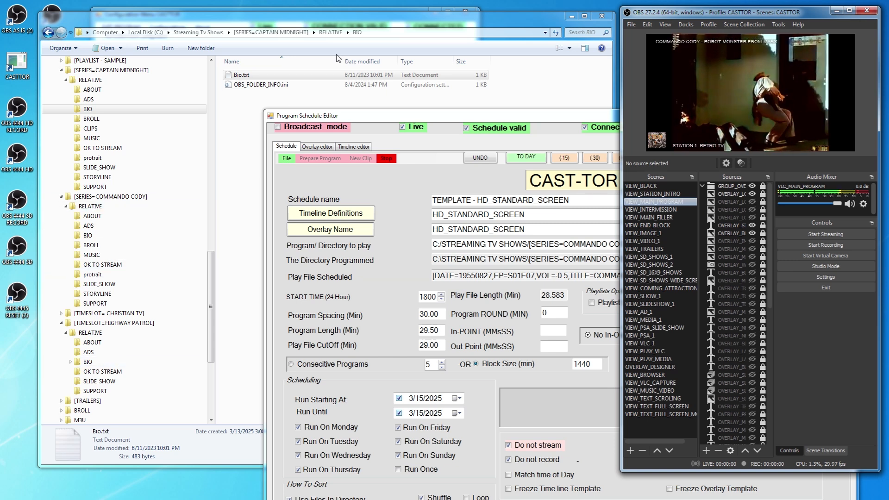
Read the show path rules for /STREAMING TV SHOWS/ and /RELATIVE/ in "CASTTOR EDITS FILES PATHS.txt", and shift the notes off the schedule fields
left_click_drag(446, 118, 284, 124)
left_click_drag(0, 151, 180, 84)
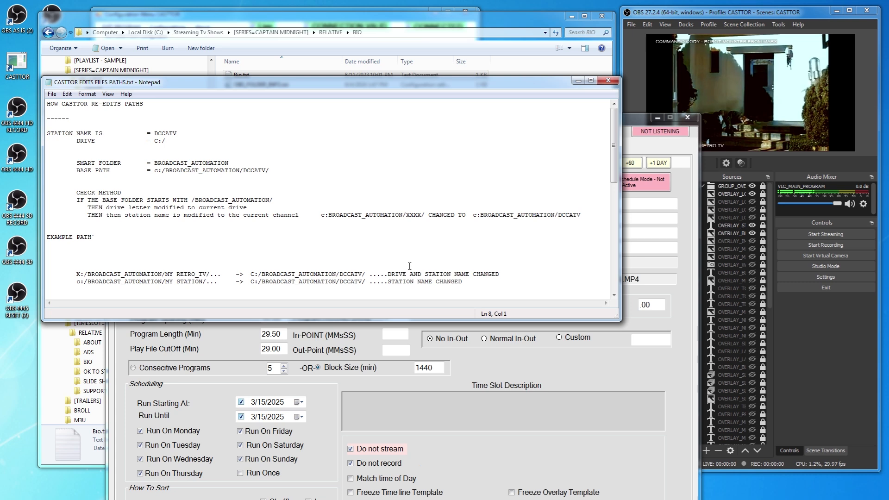
left_click_drag(614, 178, 617, 256)
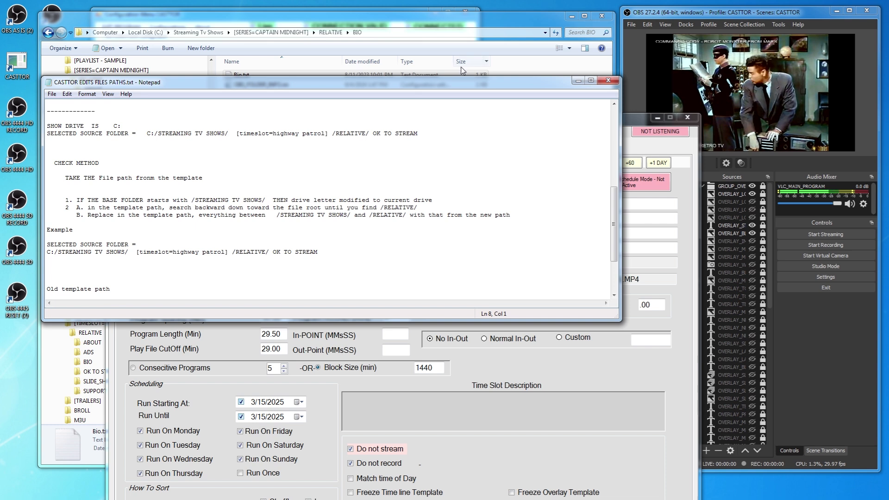
left_click_drag(446, 86, 464, 315)
left_click_drag(348, 318, 288, 347)
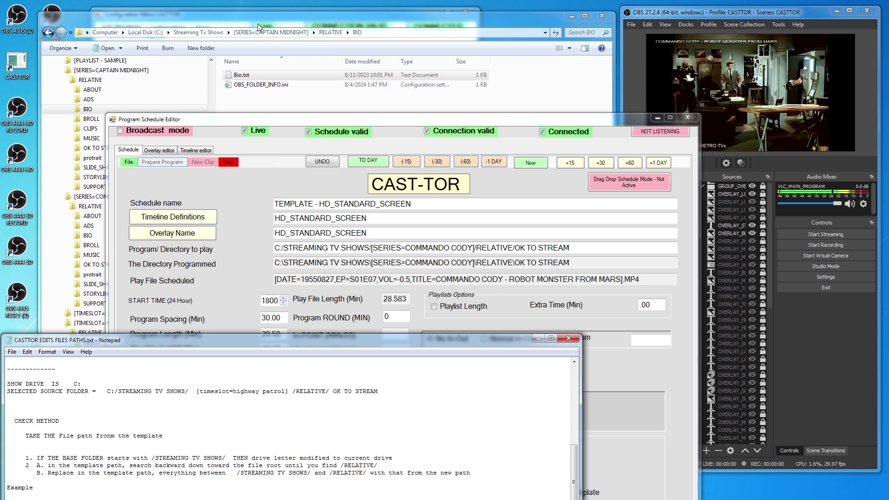
Narrow the file browser and set the program directory to play to the OK TO STREAM folder of [TIMESLOT=HIGHWAY PATROL]
left_click(279, 48)
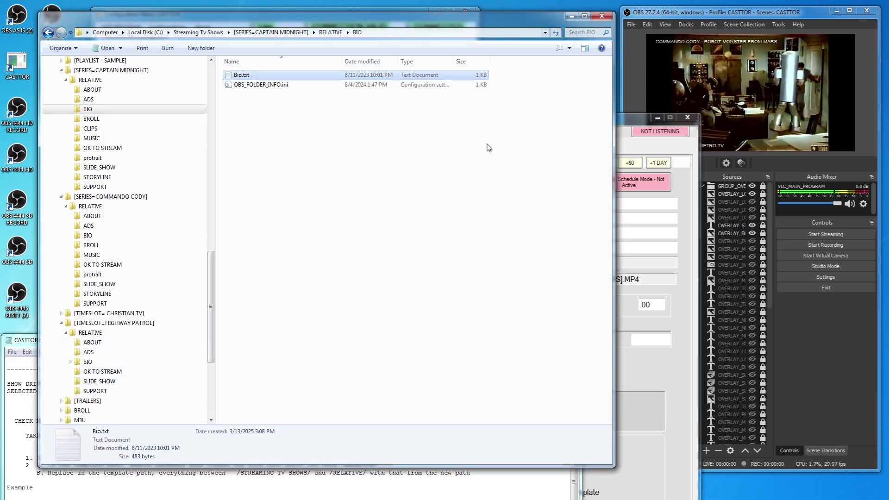
left_click_drag(614, 155, 304, 155)
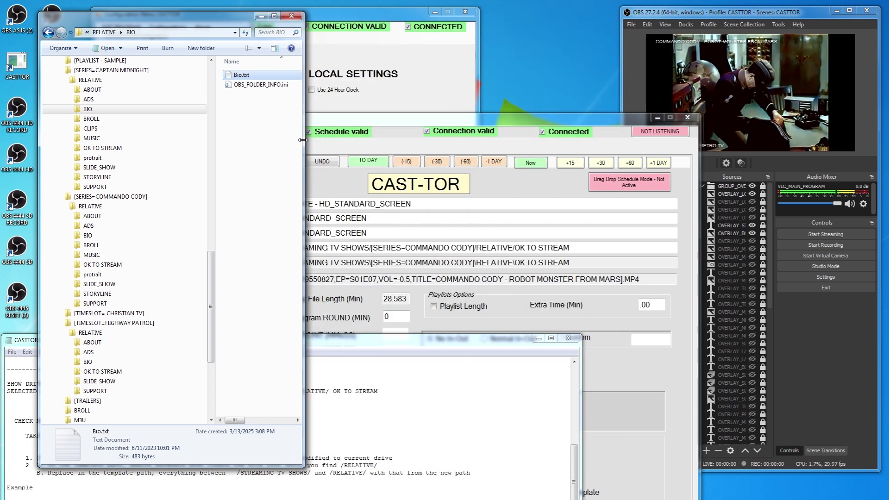
left_click_drag(108, 374, 430, 250)
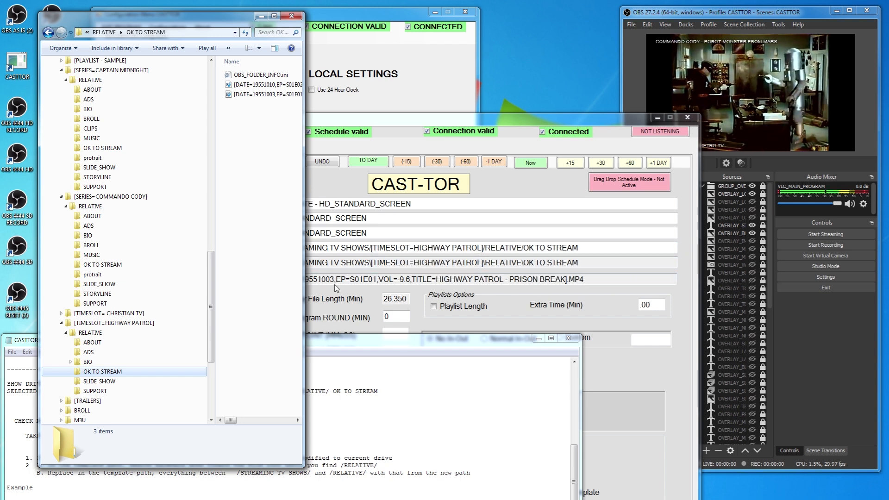
Rearrange the file browser and the path notes so both the folder tree and the show path rules are visible
left_click_drag(214, 21, 515, 27)
left_click_drag(233, 348, 267, 103)
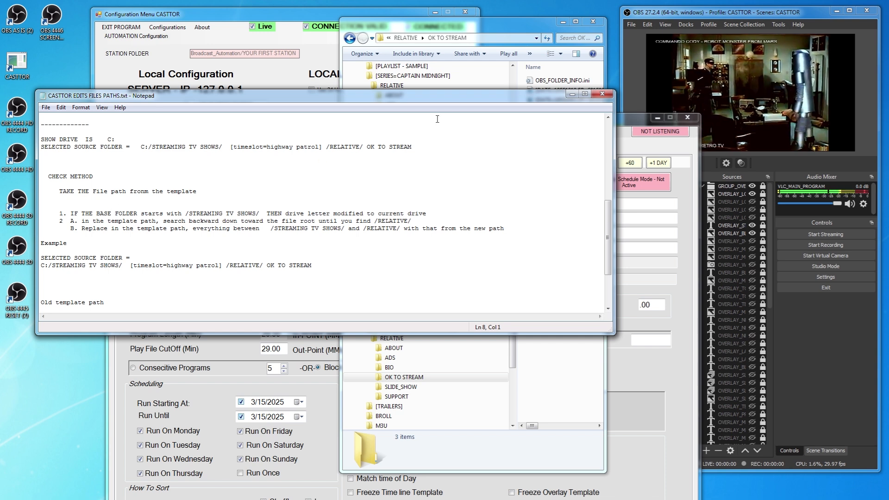
left_click_drag(456, 99, 446, 231)
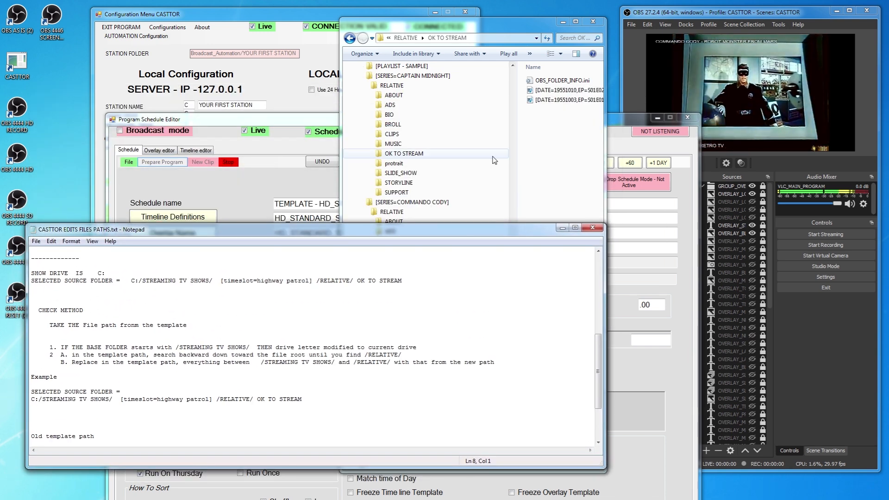
Stop the running episode and view the HD_STANDARD_SCREEN timeline and overlay file paths in the Program Schedule Editor
left_click(293, 121)
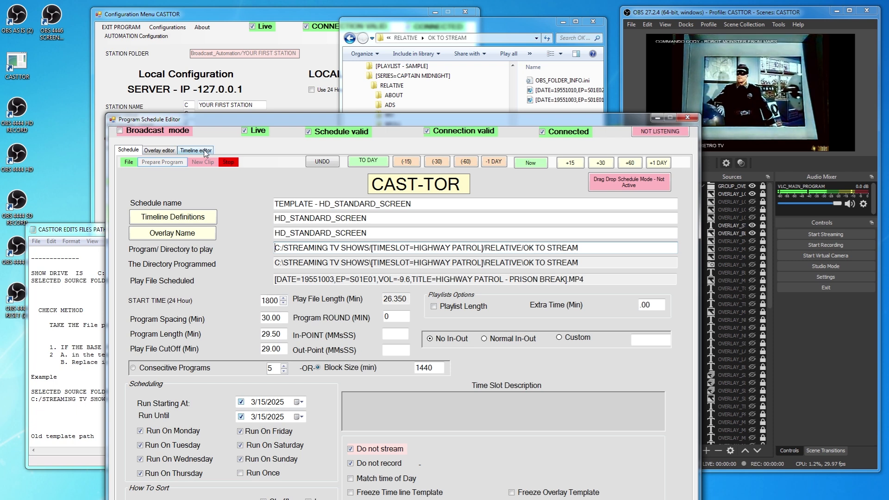
left_click(229, 163)
left_click(194, 151)
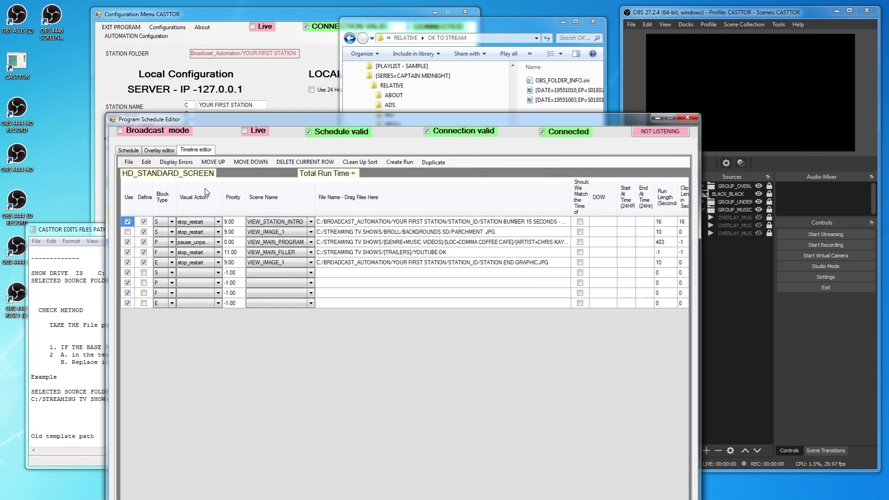
left_click(156, 151)
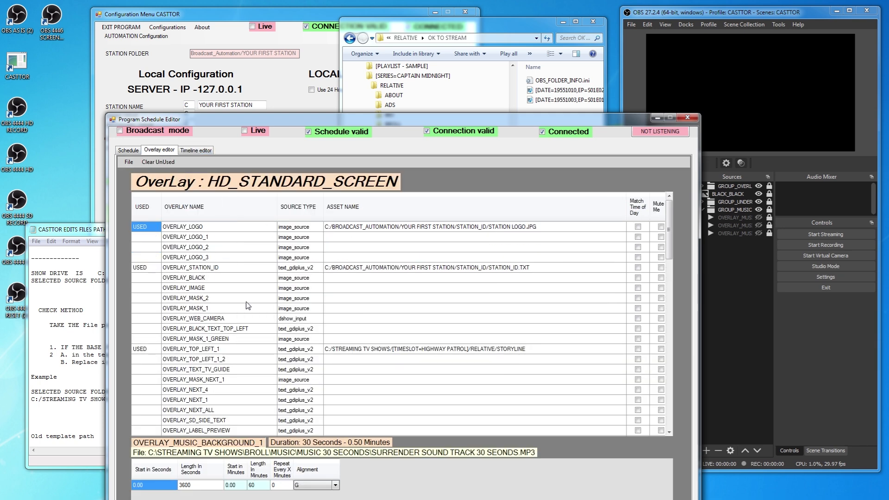
Return to the schedule page, bring the path notes forward and highlight [timeslot=highway patrol] in the example's selected source folder
left_click(129, 150)
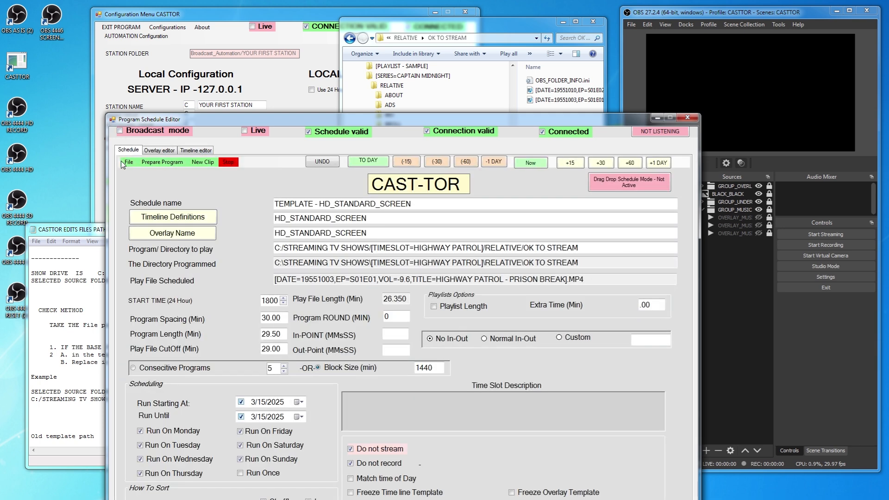
left_click_drag(96, 231, 103, 96)
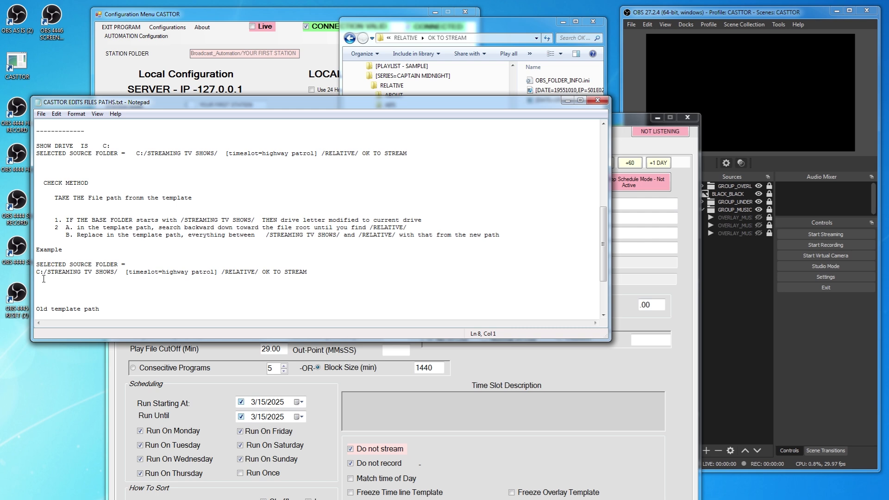
left_click_drag(37, 273, 366, 273)
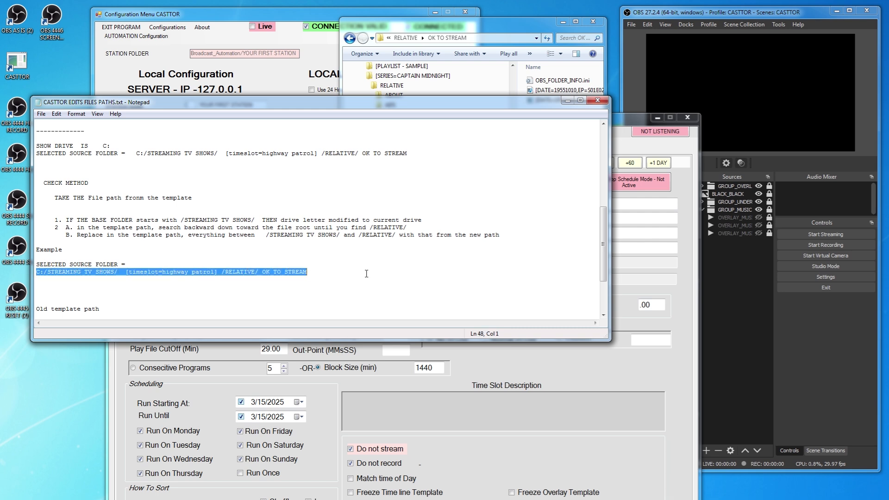
double_click(176, 287)
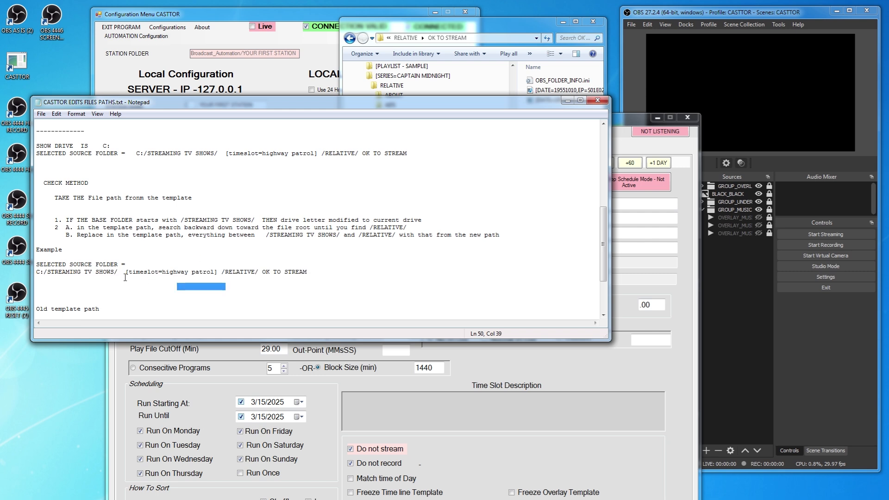
left_click_drag(126, 273, 227, 273)
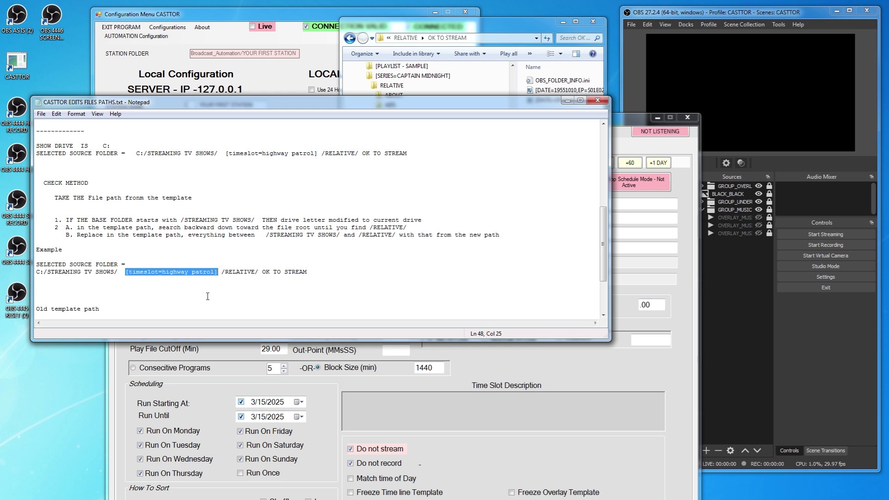
Compare the selected source folder with the old template paths, highlighting the parts between /STREAMING TV SHOWS/ and /RELATIVE/
scroll(207, 296, "down", 3)
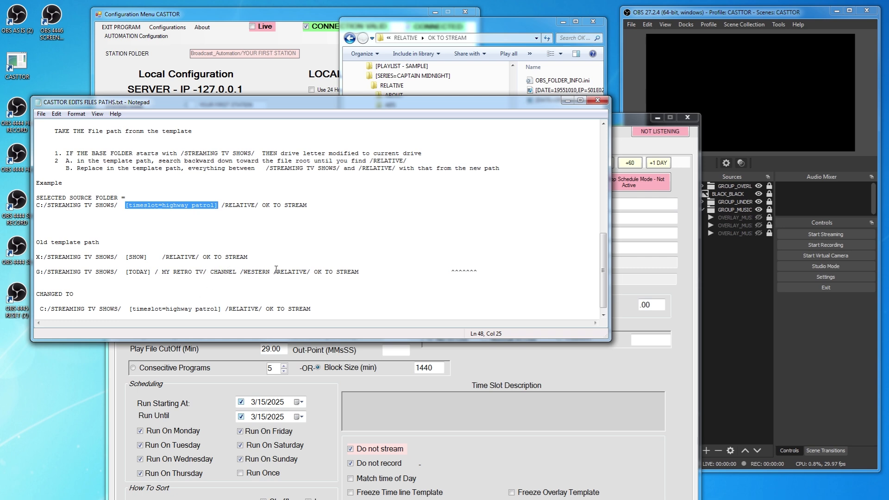
left_click_drag(270, 272, 137, 262)
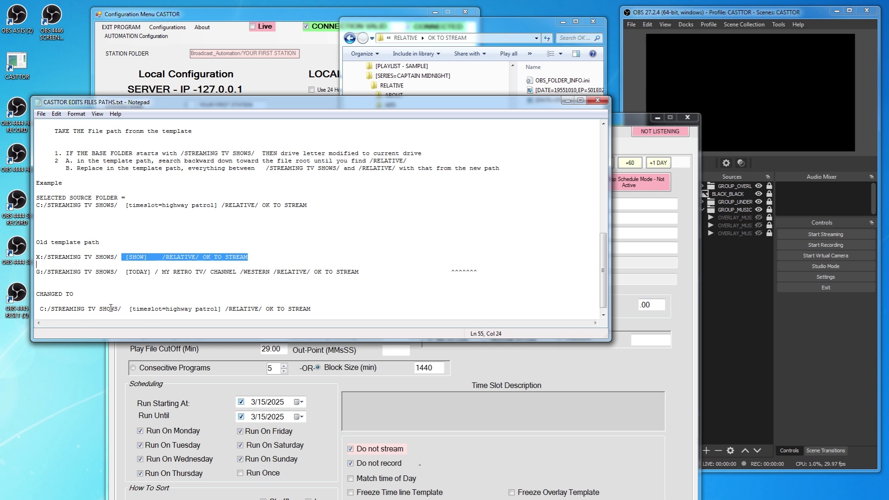
left_click(112, 273)
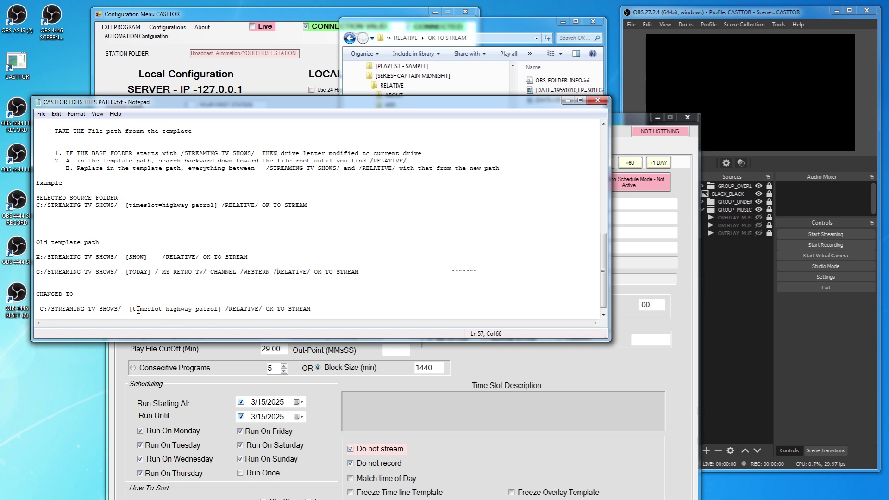
left_click(118, 206)
left_click(222, 205)
left_click_drag(222, 205, 126, 205)
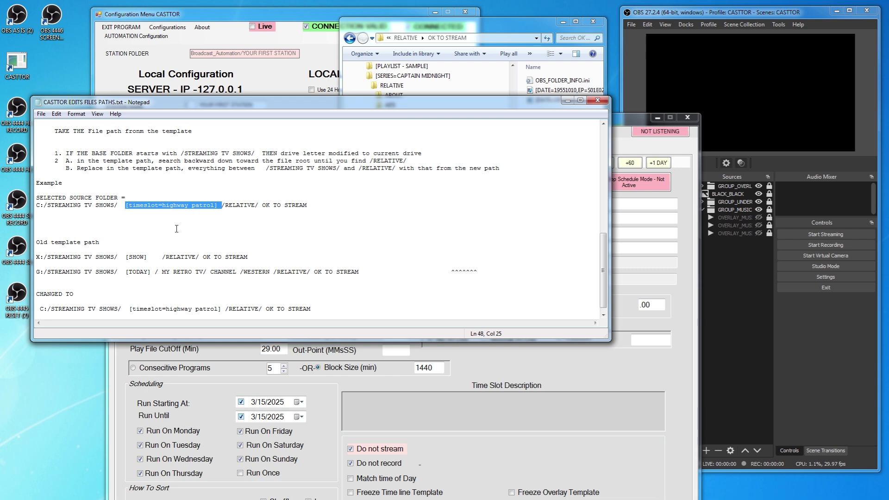
left_click_drag(125, 271, 274, 273)
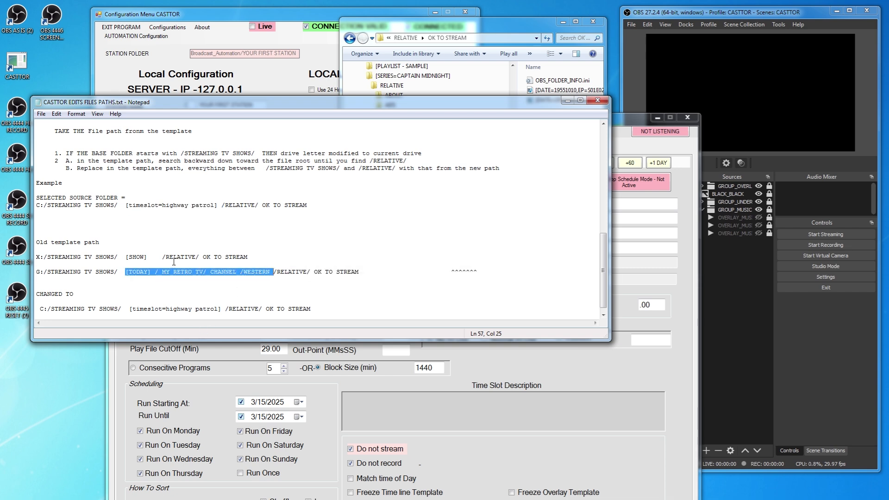
left_click_drag(125, 257, 149, 257)
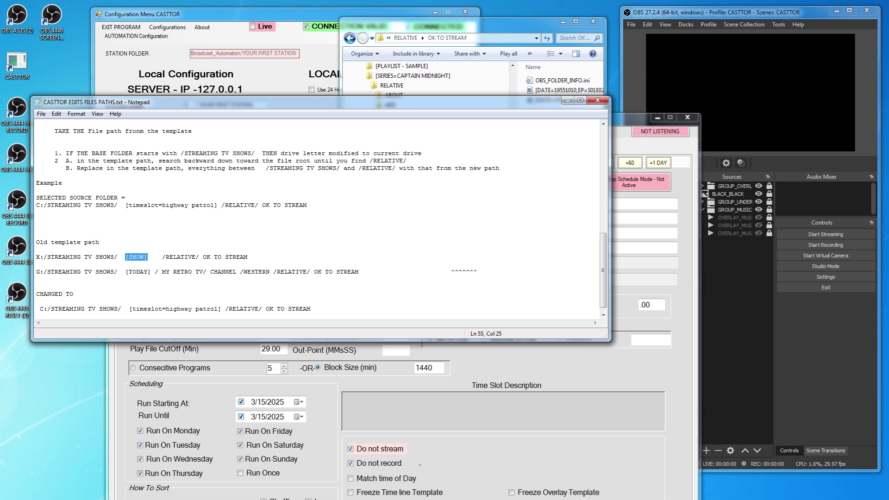
Move the path notes aside and arrange the file browser and Program Schedule Editor so the folder tree and schedule paths are readable
left_click_drag(436, 103, 0, 116)
left_click_drag(543, 23, 199, 19)
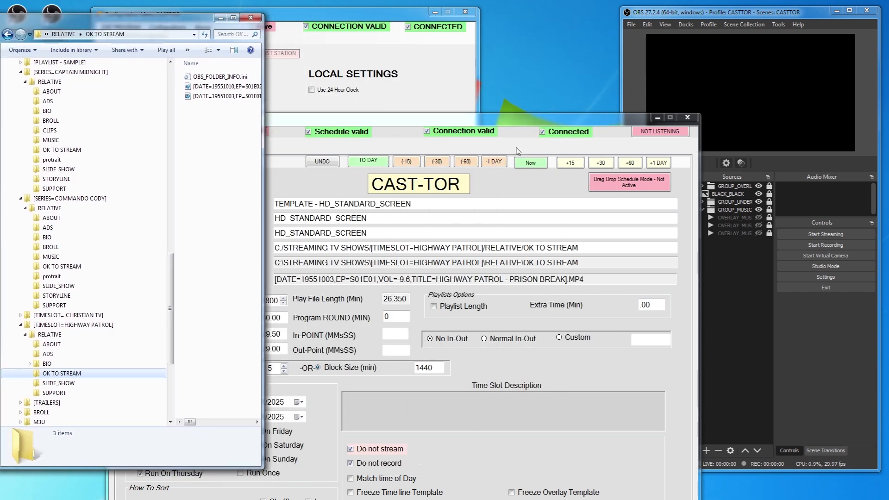
left_click(436, 124)
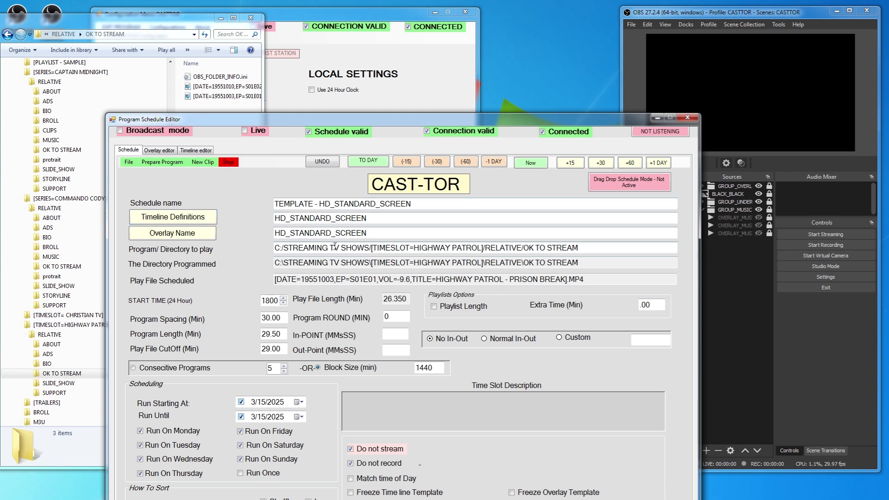
left_click_drag(331, 119, 420, 80)
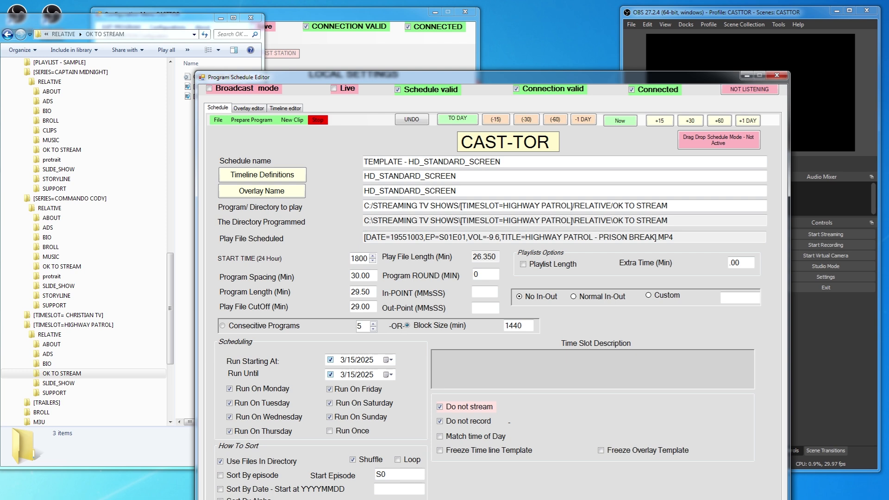
left_click_drag(87, 26, 160, 21)
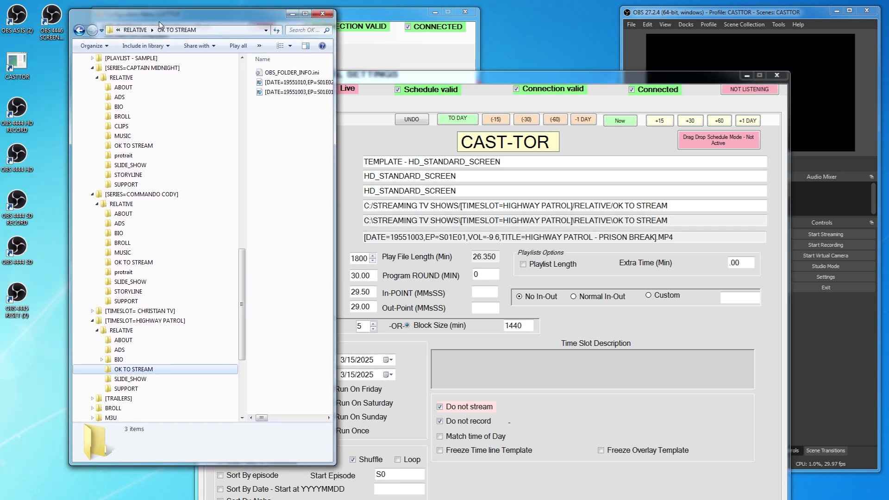
Collapse the expanded show folders and the Streaming Tv Shows folder on the C: drive
left_click(92, 68)
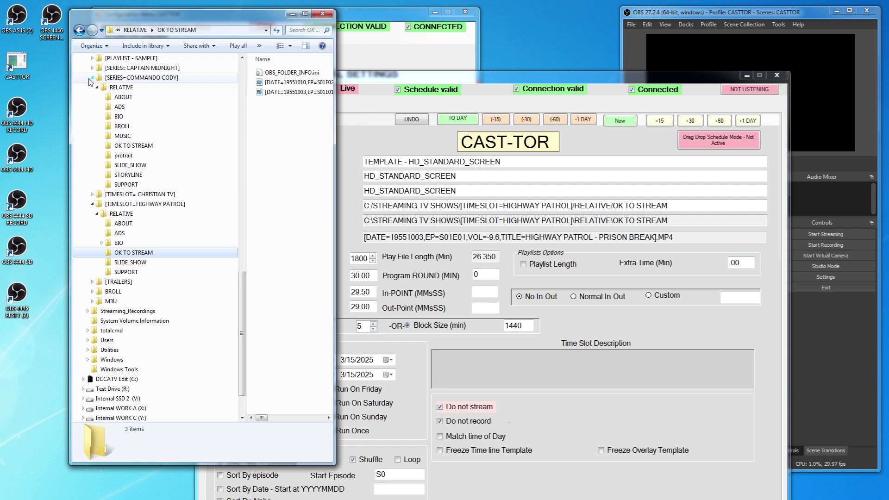
left_click(92, 78)
left_click(92, 155)
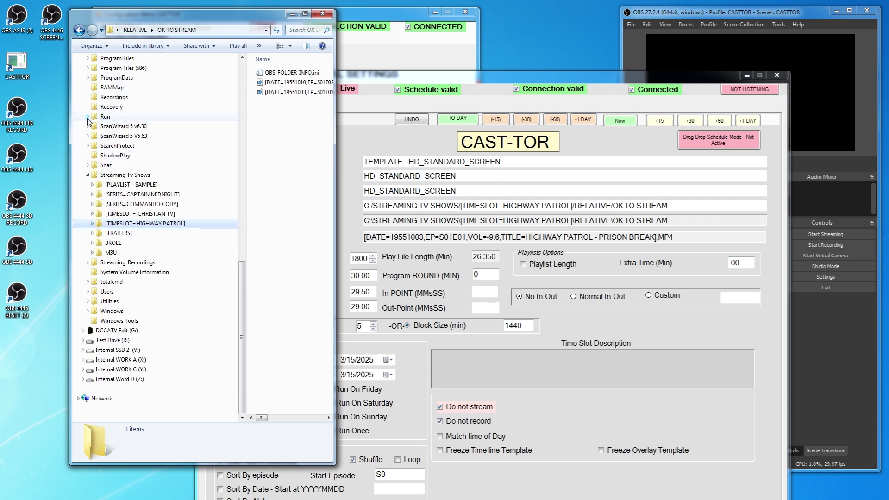
left_click(88, 175)
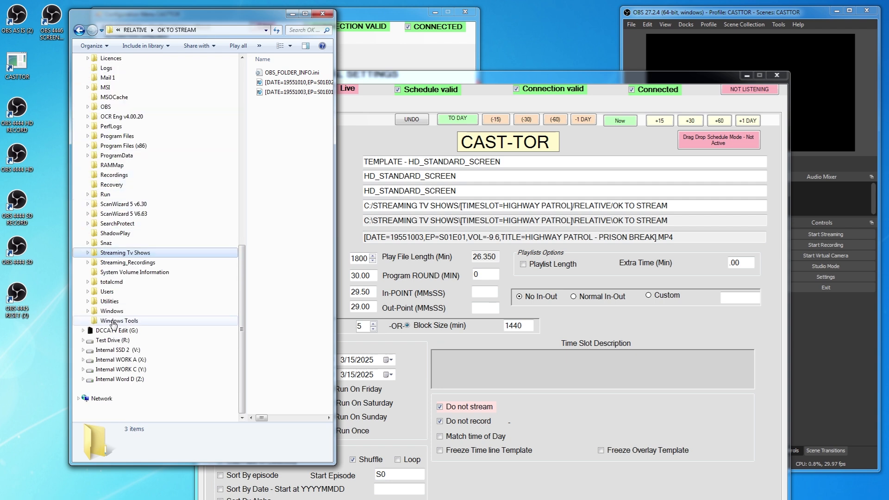
Expand the DCCATV Edit (G:) drive and view the show folders inside its Streaming Tv Shows folder
left_click(83, 330)
scroll(242, 257, "down", 3)
left_click_drag(242, 256, 236, 373)
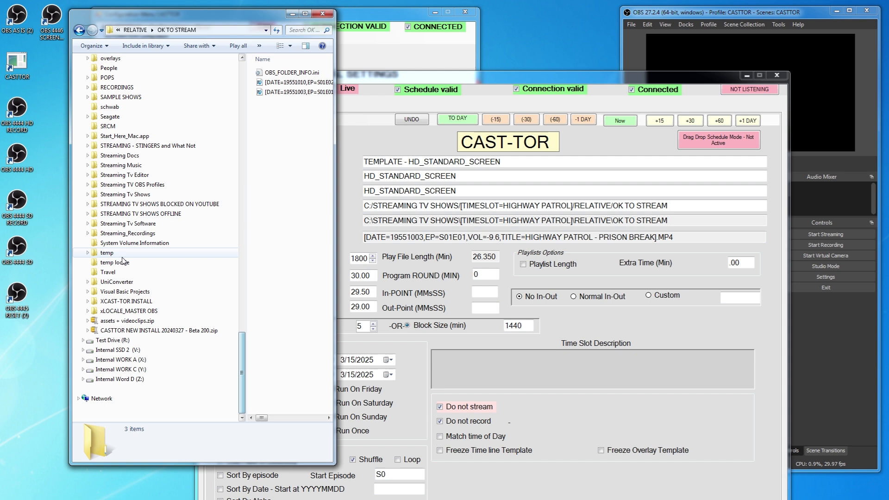
left_click(87, 224)
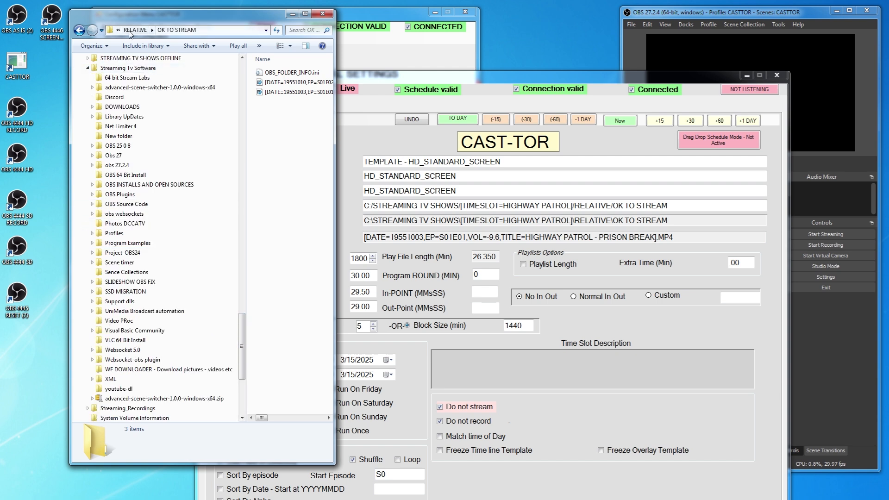
left_click(87, 67)
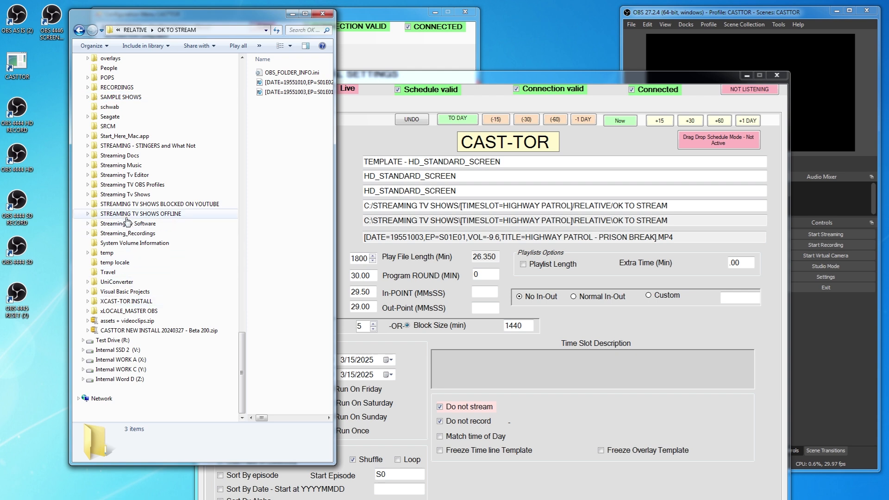
left_click(88, 194)
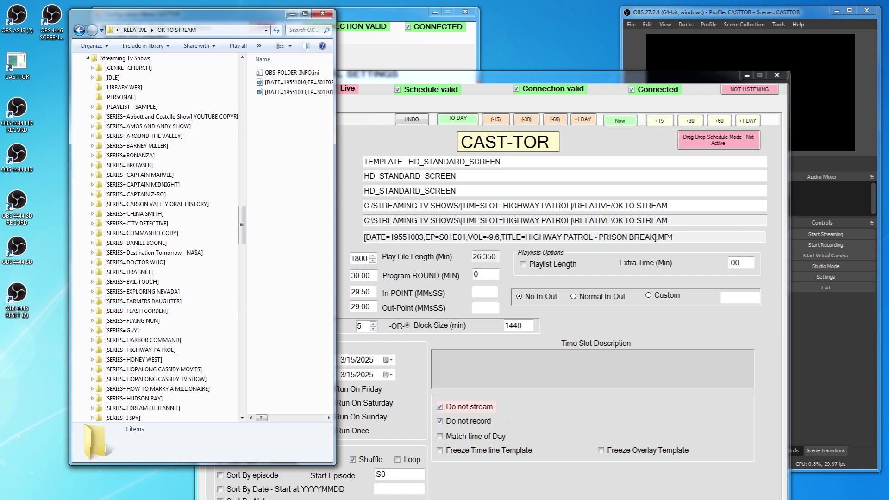
Collapse the DCCATV Edit (G:) drive and return to the top-level folders of Local Disk (C:)
left_click_drag(241, 217, 241, 116)
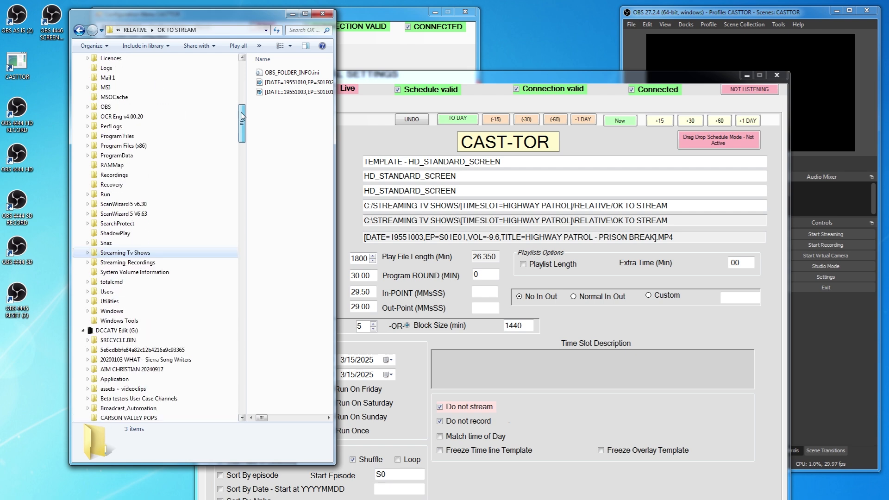
left_click(83, 330)
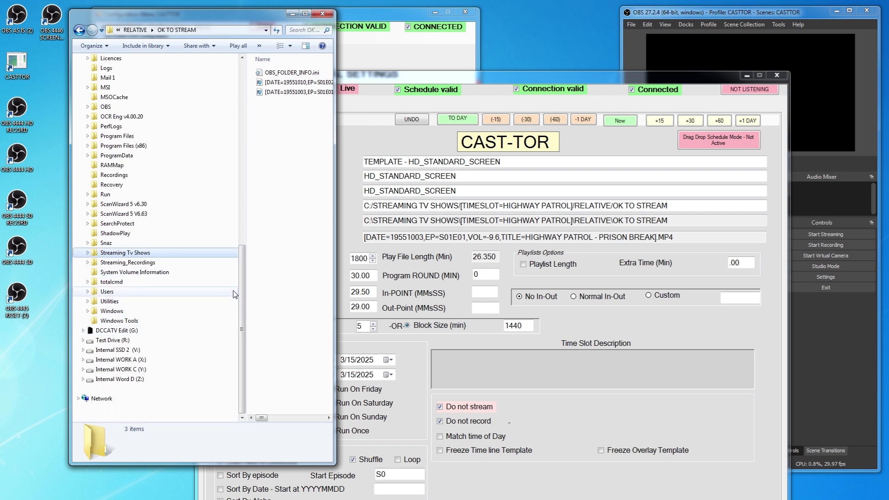
left_click_drag(241, 257, 241, 125)
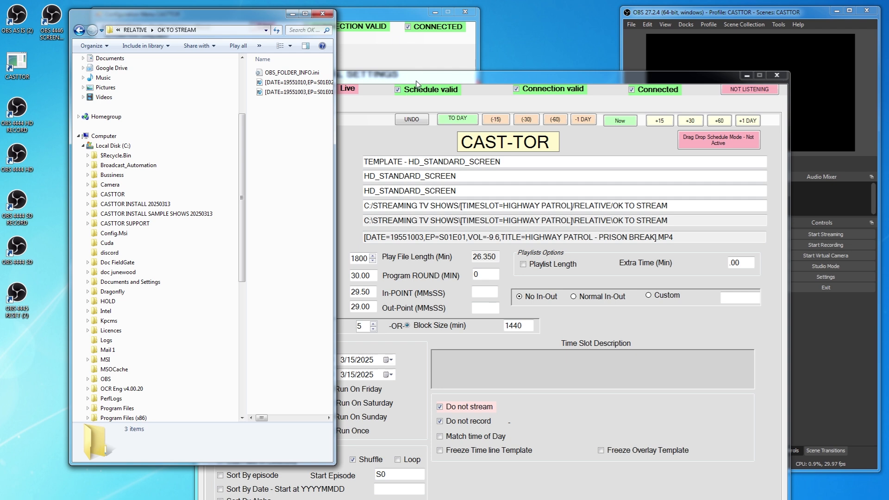
Reposition the Program Schedule Editor and load the PLAYOUT.jsonPR program file
left_click_drag(417, 81, 454, 42)
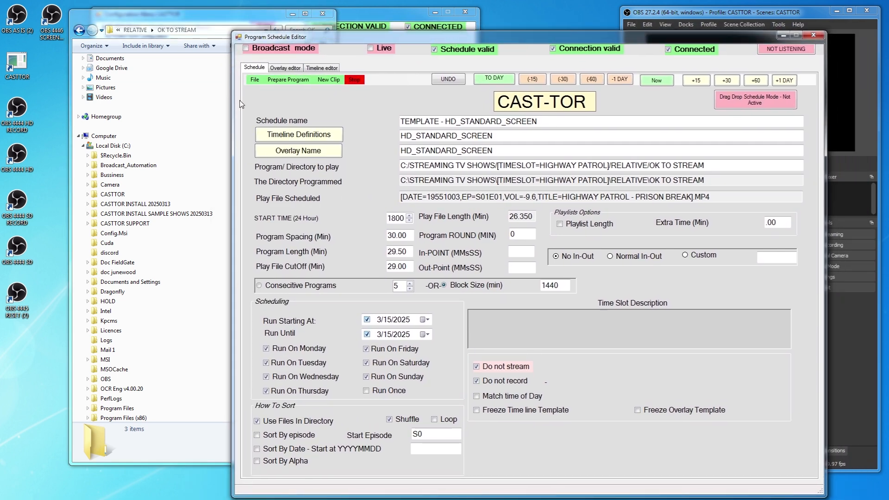
left_click(254, 80)
left_click(283, 110)
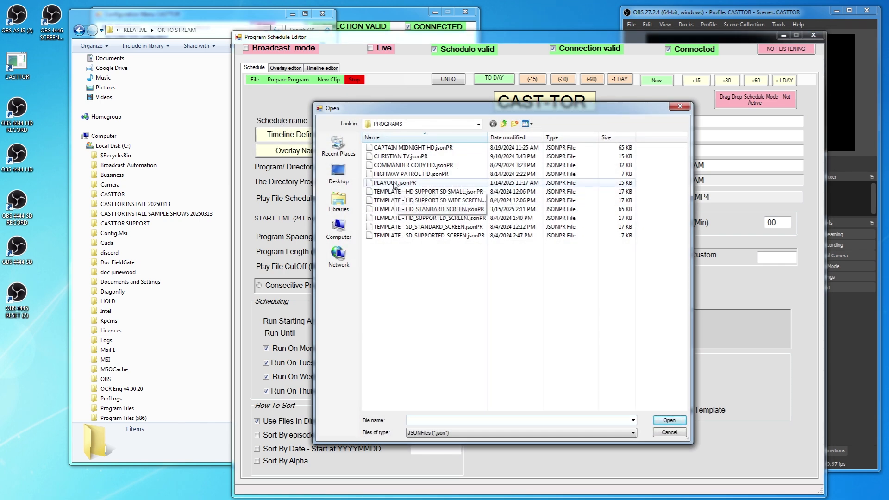
double_click(398, 182)
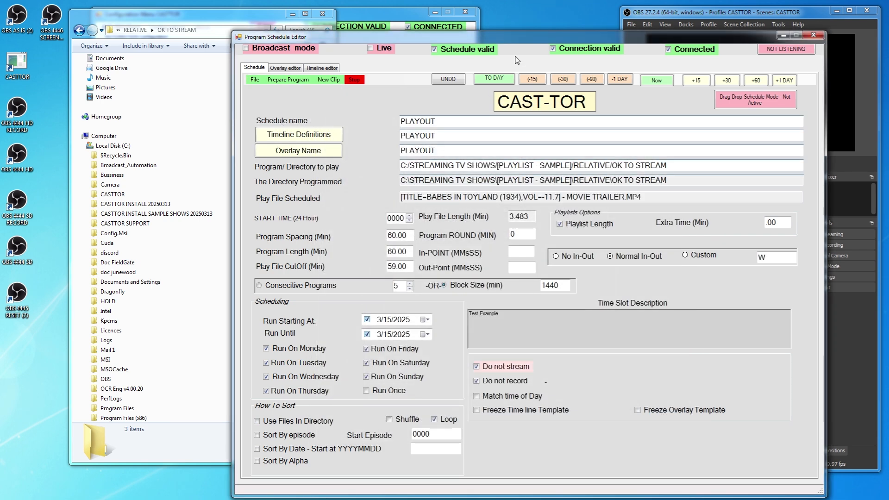
Run the PLAYOUT program with the OBS preview in view, stop it, and uncover the file browser again
left_click_drag(558, 36, 388, 36)
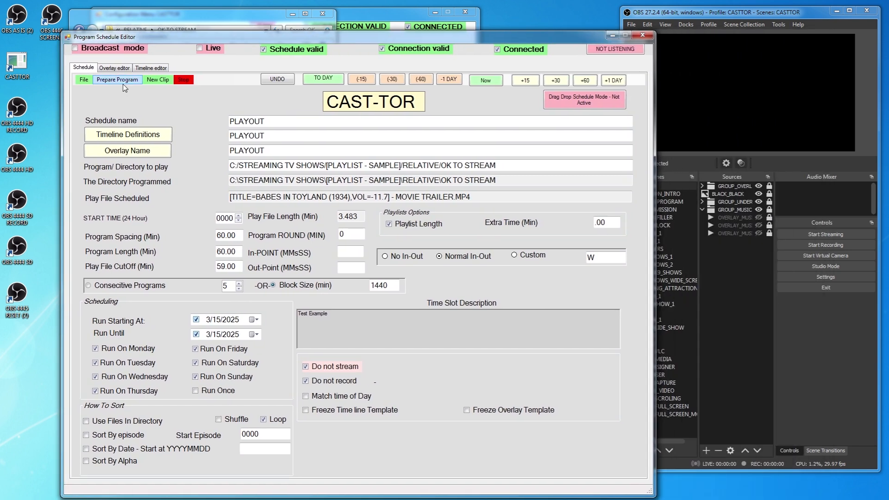
left_click(123, 85)
left_click(130, 118)
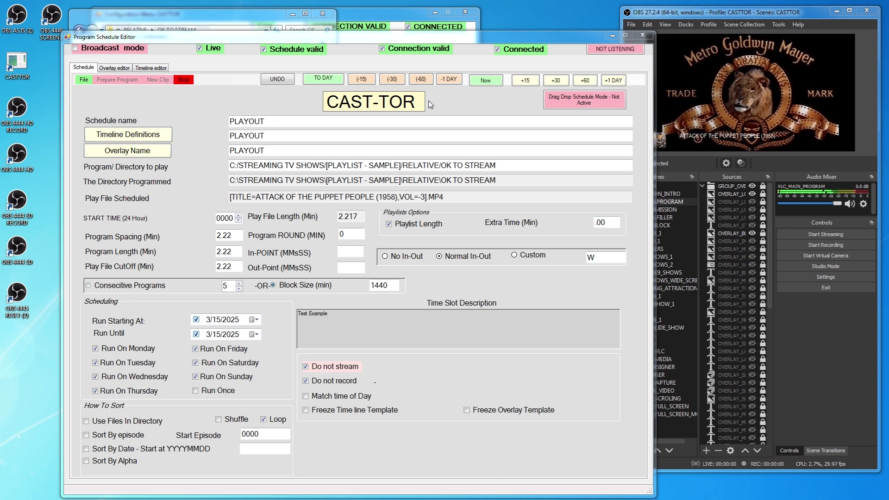
left_click(182, 79)
left_click_drag(244, 34, 390, 41)
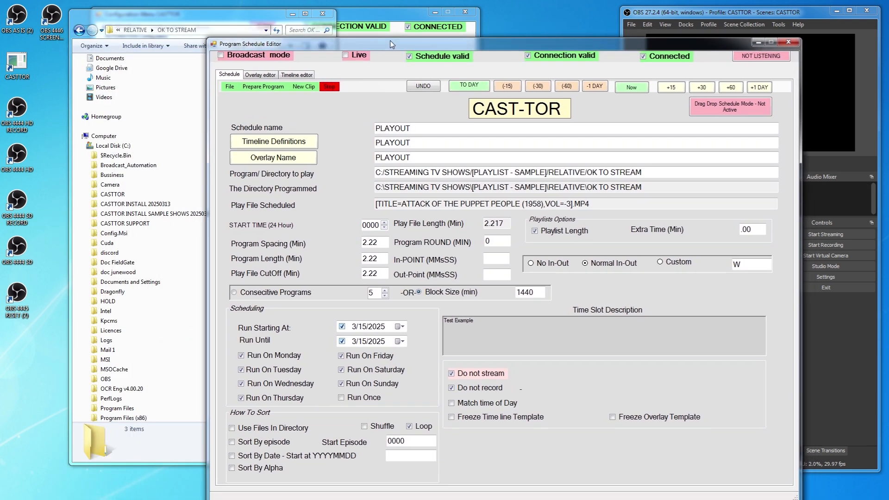
Open the RELATIVE/OK TO STREAM folder of [SERIES=CAPTAIN MIDNIGHT] under Streaming Tv Shows on the C: drive
left_click(129, 350)
scroll(111, 315, "down", 9)
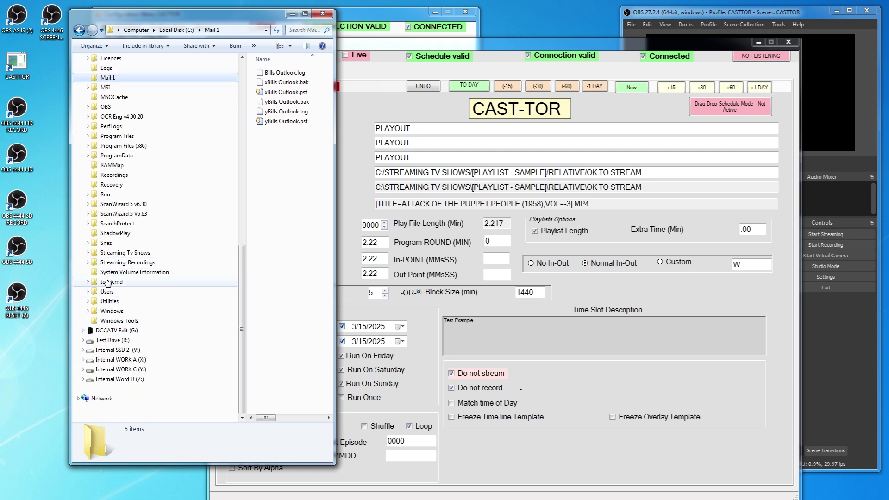
left_click(88, 253)
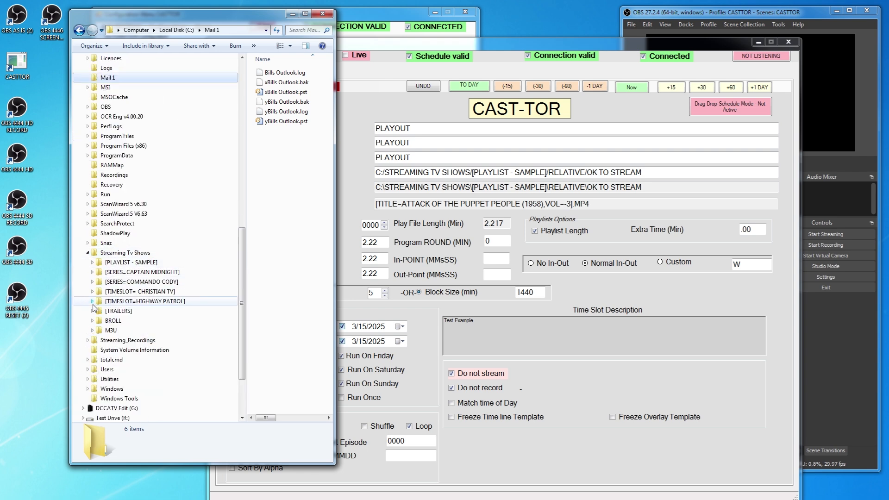
left_click(92, 272)
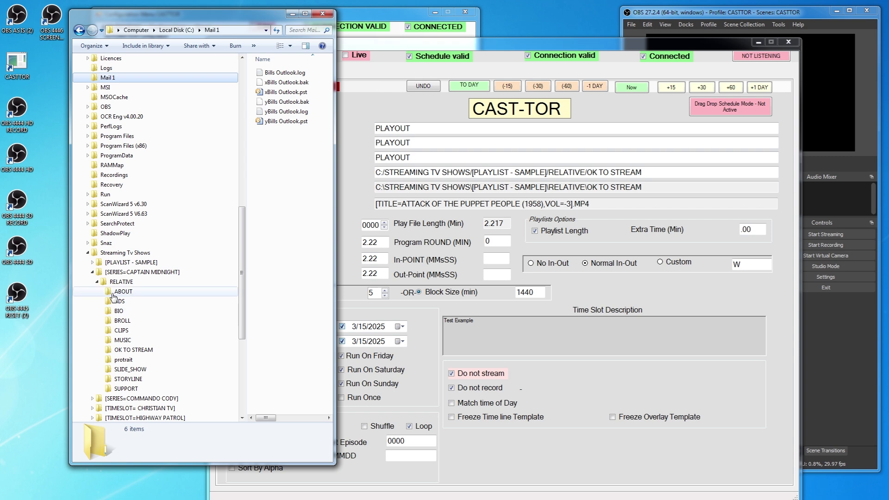
left_click(141, 353)
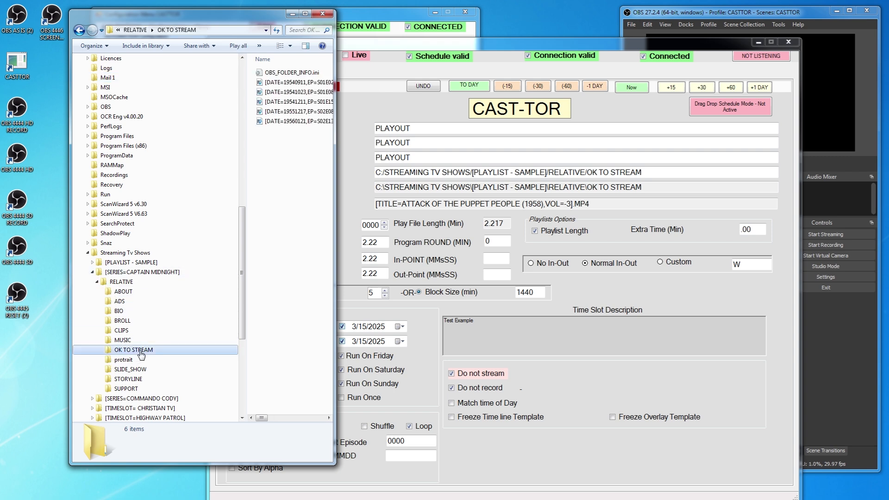
Assign the [SERIES=CAPTAIN MIDNIGHT] RELATIVE/OK TO STREAM folder as the PLAYOUT program's directory and run a test playout of its episode
left_click_drag(140, 354, 531, 177)
left_click_drag(549, 47, 387, 44)
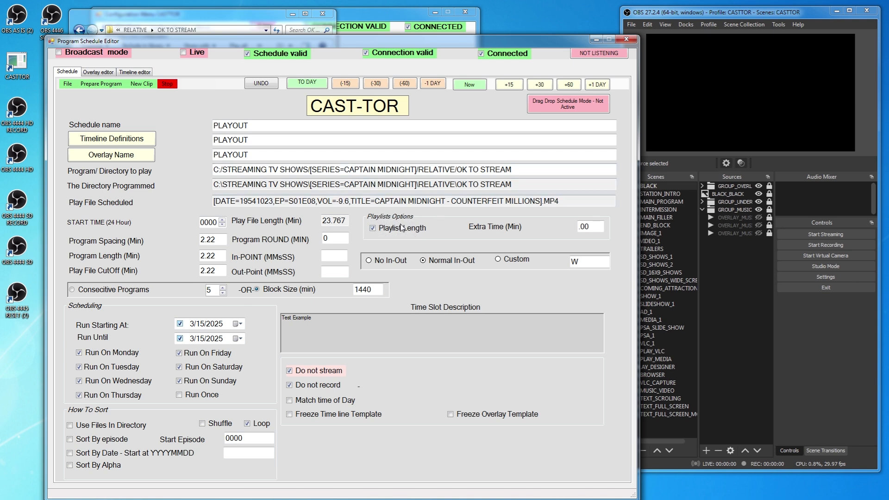
left_click(102, 84)
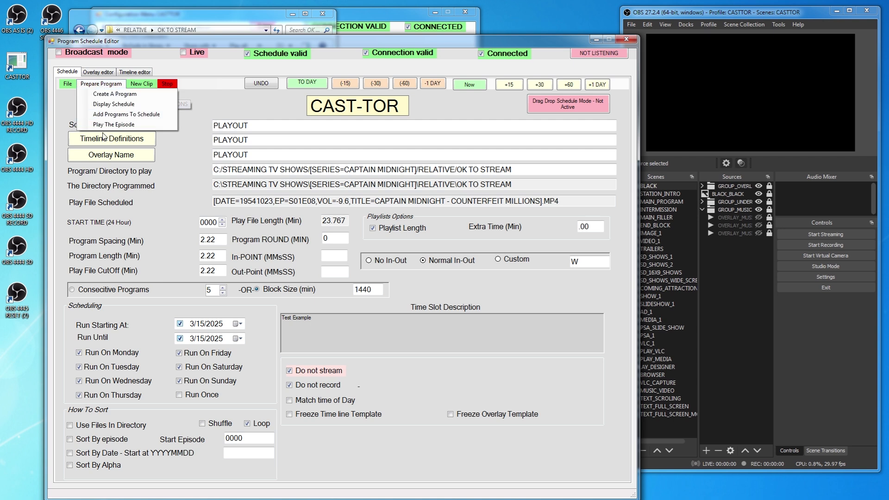
left_click(110, 129)
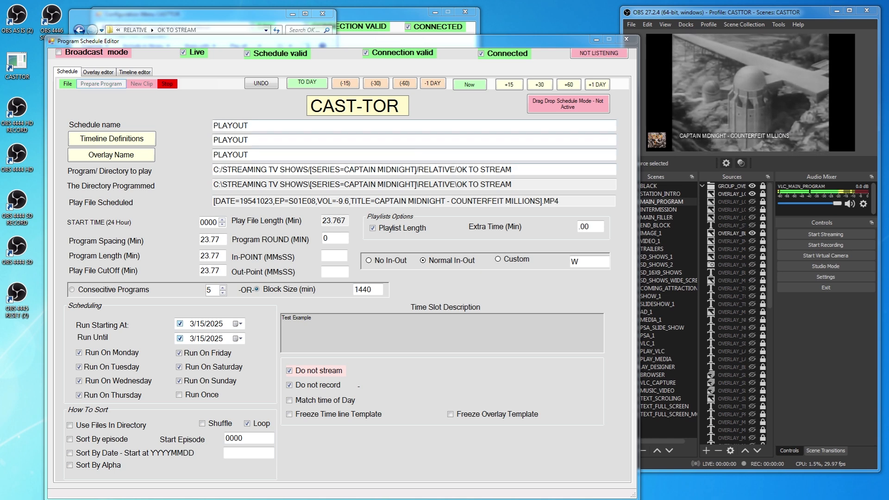
left_click(167, 83)
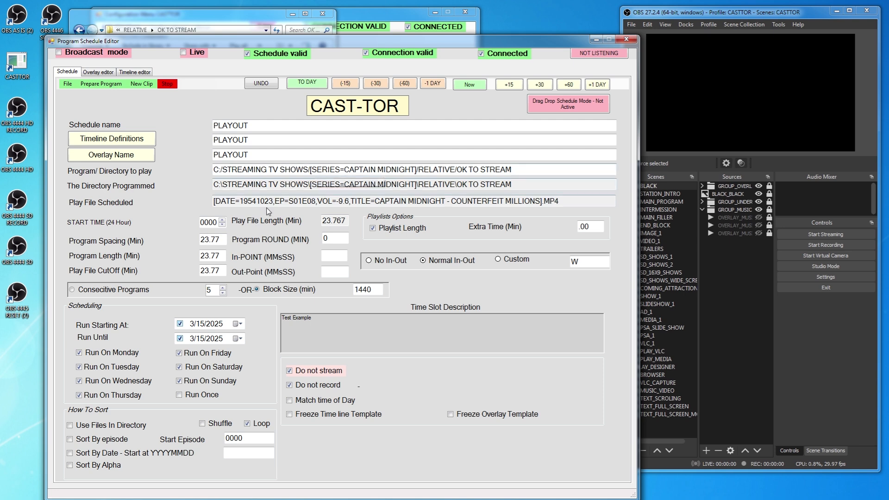
Play the scheduled Captain Midnight episode once more with the PLAYOUT program, watch it in OBS, and stop it
left_click(111, 85)
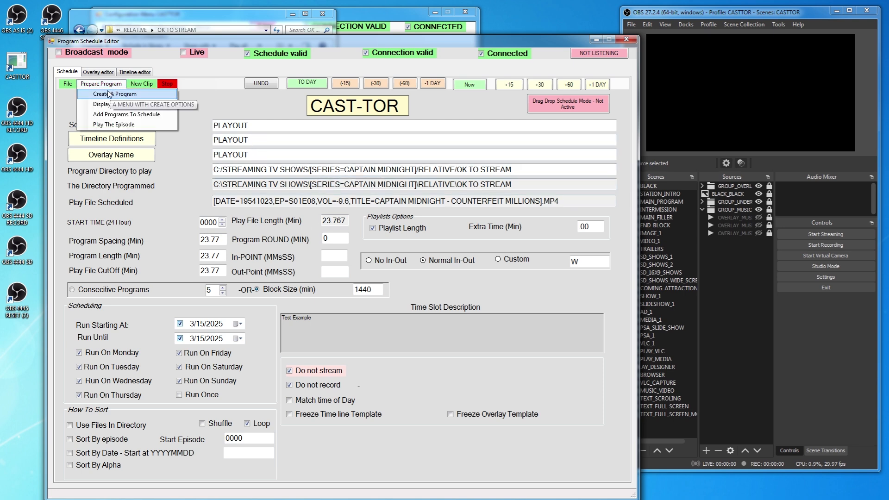
left_click(112, 125)
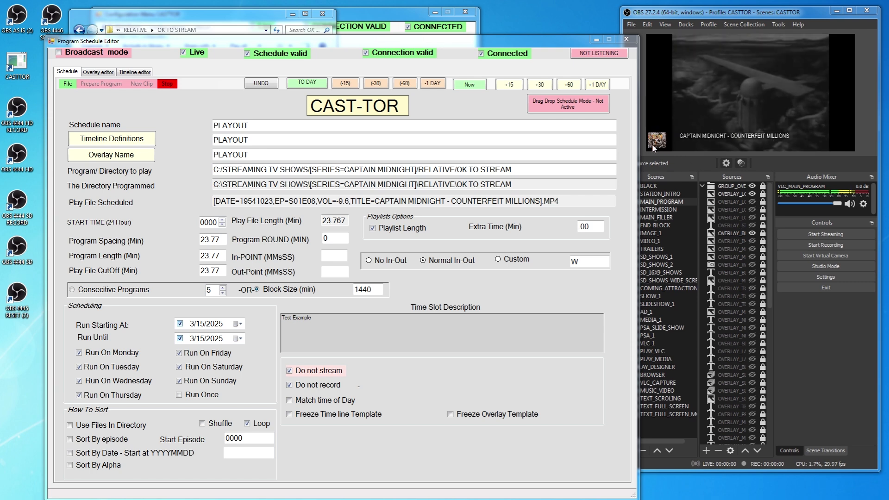
left_click(167, 83)
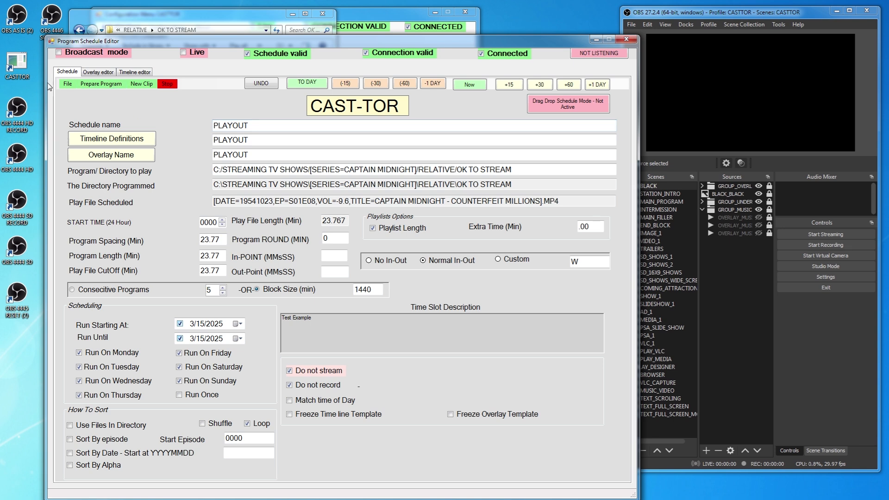
Load the TEMPLATE - HD_STANDARD_SCREEN.jsonPR program and test-play its Captain Midnight episode, stopping after a short preview
left_click(68, 84)
left_click(92, 122)
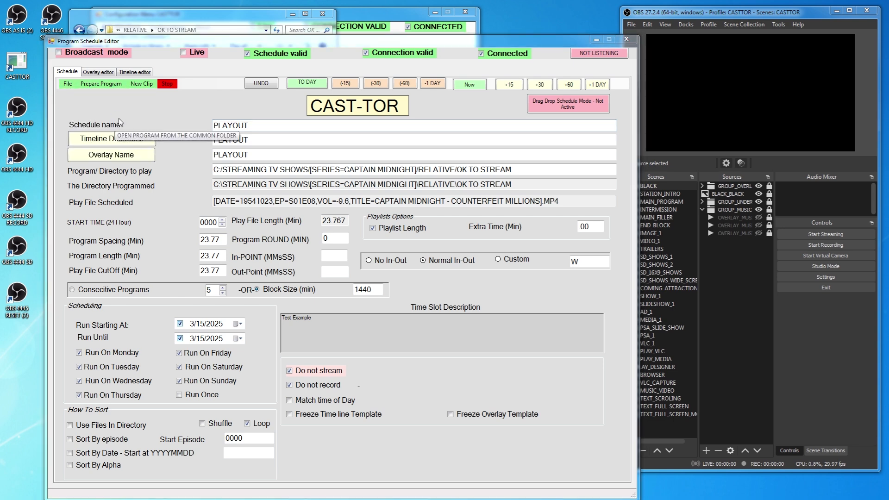
double_click(419, 210)
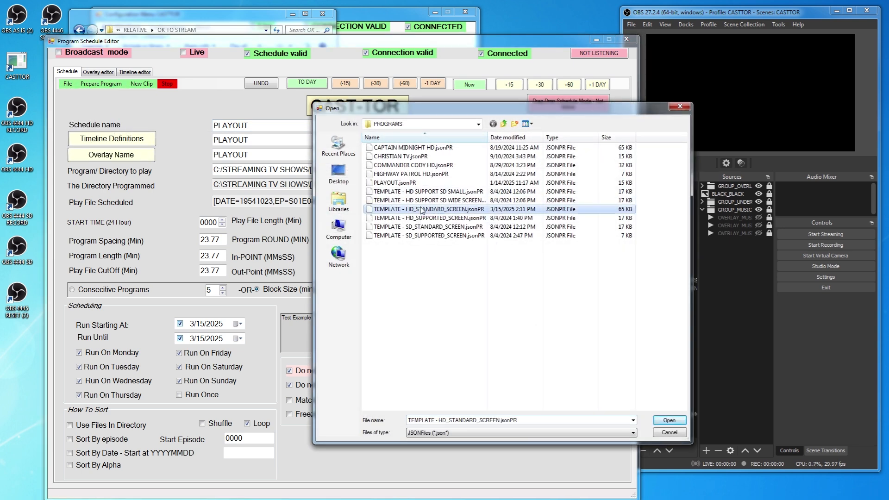
left_click(102, 83)
left_click(109, 123)
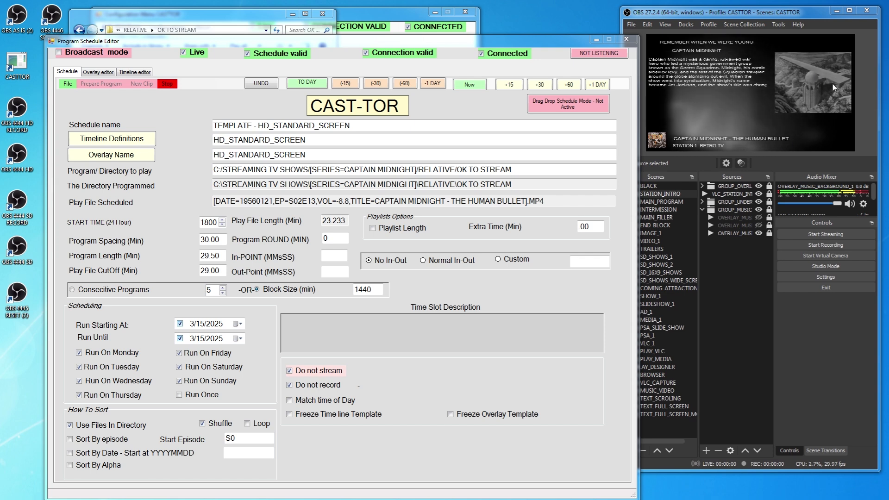
left_click(167, 84)
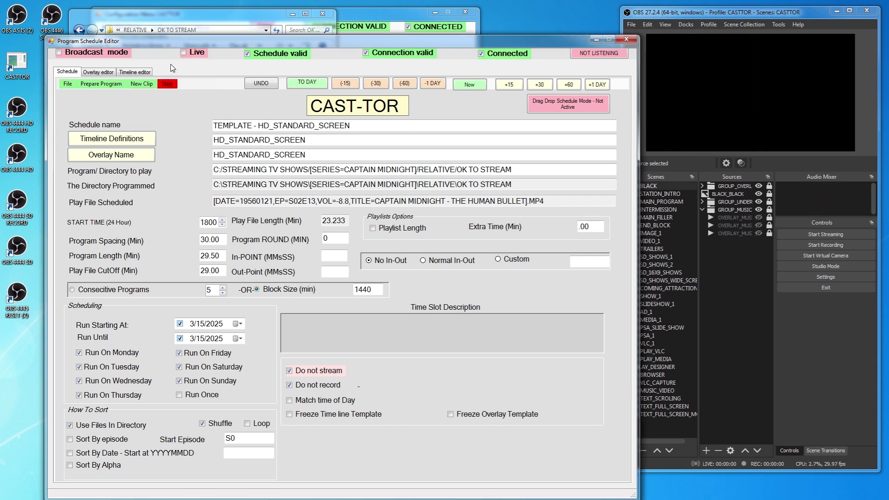
Replace the program directory with the OK TO STREAM folder from [PLAYLIST - SAMPLE]/RELATIVE under Streaming Tv Shows
left_click_drag(254, 36, 210, 163)
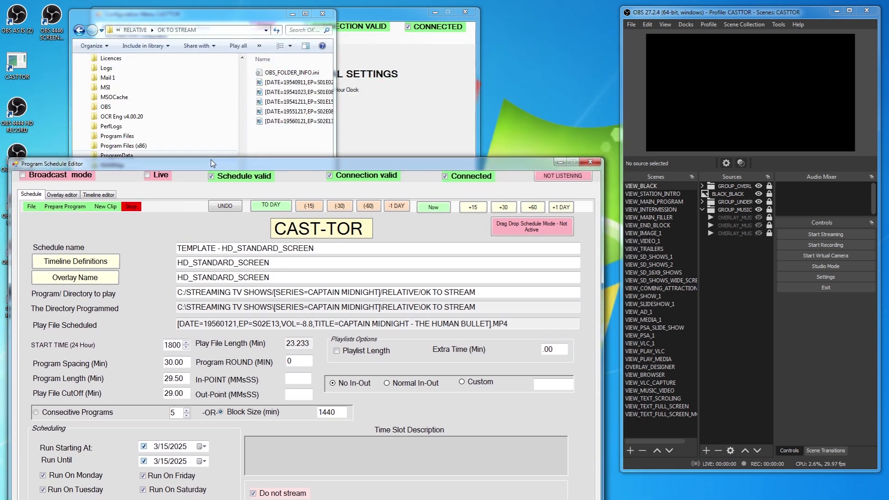
left_click(222, 30)
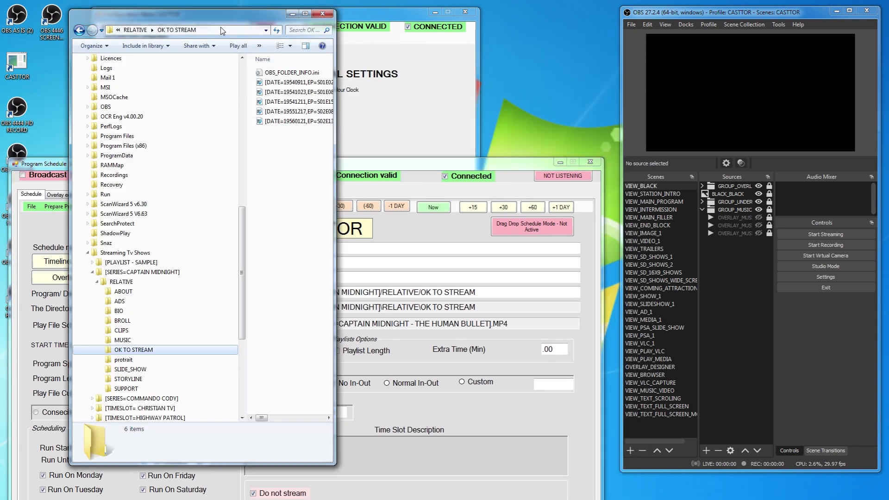
left_click(93, 272)
left_click(93, 263)
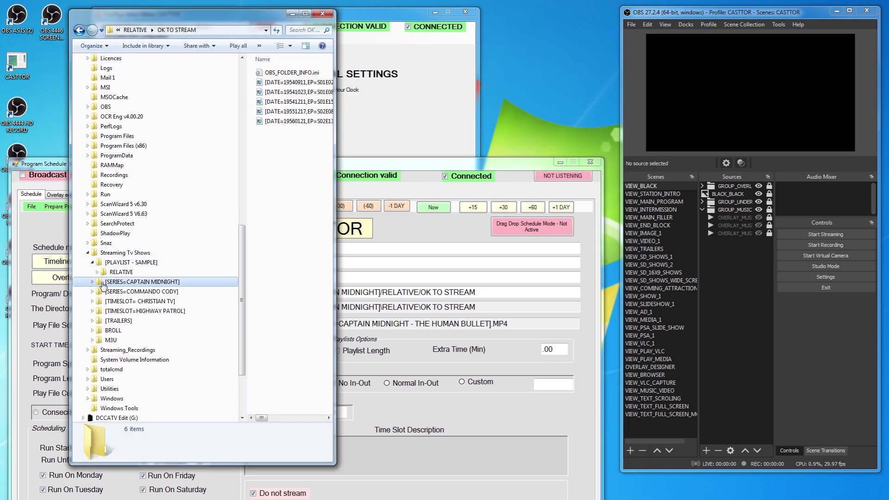
left_click(98, 273)
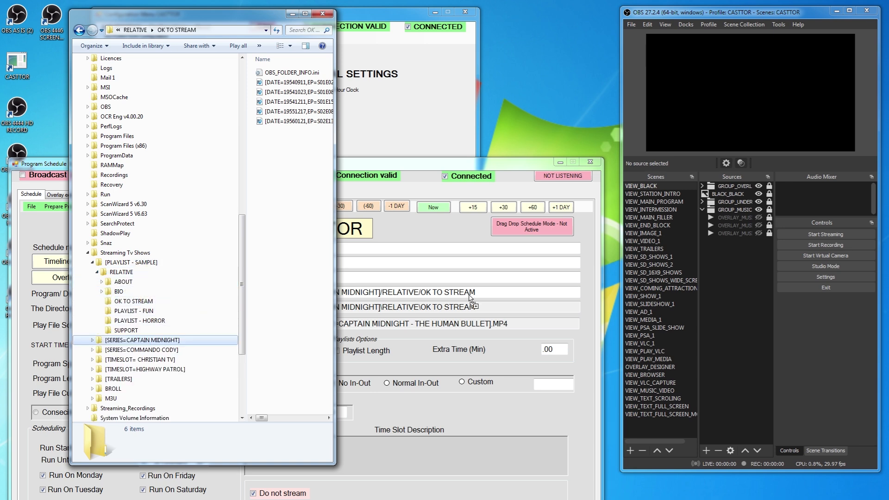
left_click_drag(373, 163, 378, 57)
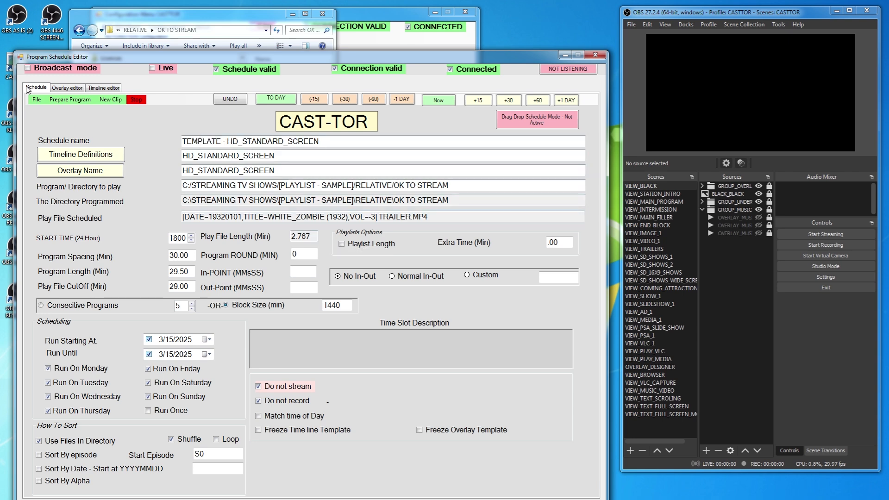
Play the scheduled WHITE_ZOMBIE (1932) trailer with the HD_STANDARD_SCREEN template, watch it in OBS, and stop it
left_click(60, 99)
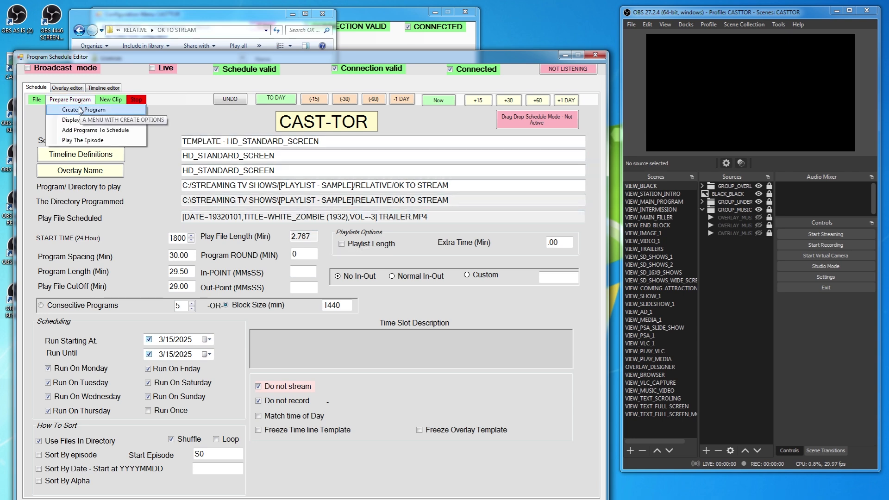
left_click(81, 139)
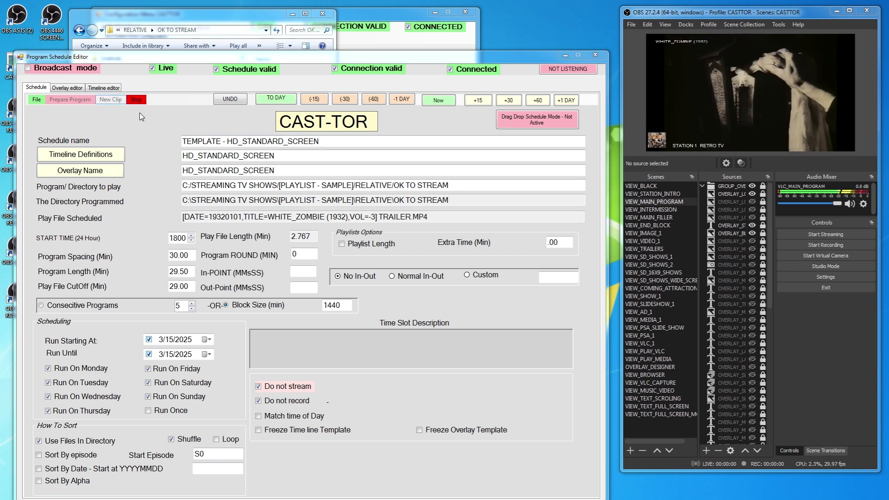
left_click(137, 100)
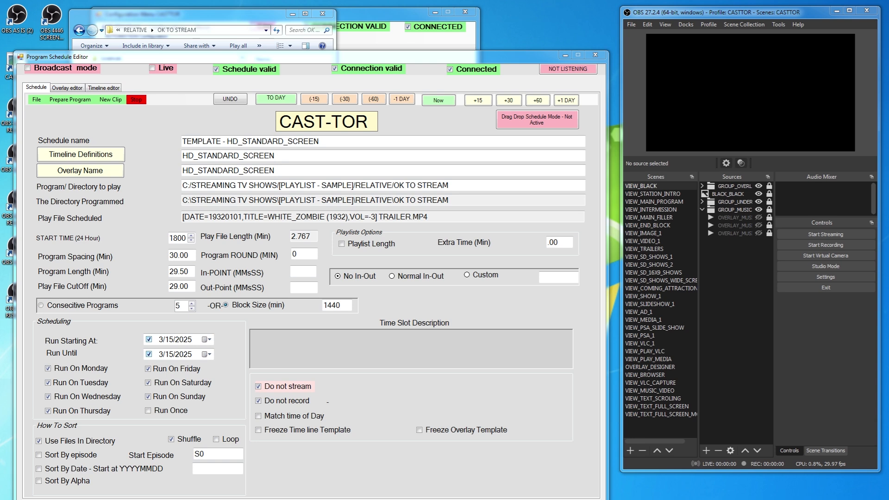
Move the schedule editor aside, open the MY RETRO STATION folder under Streaming_Recordings, and widen the file browser to show full file names
left_click_drag(372, 57, 0, 68)
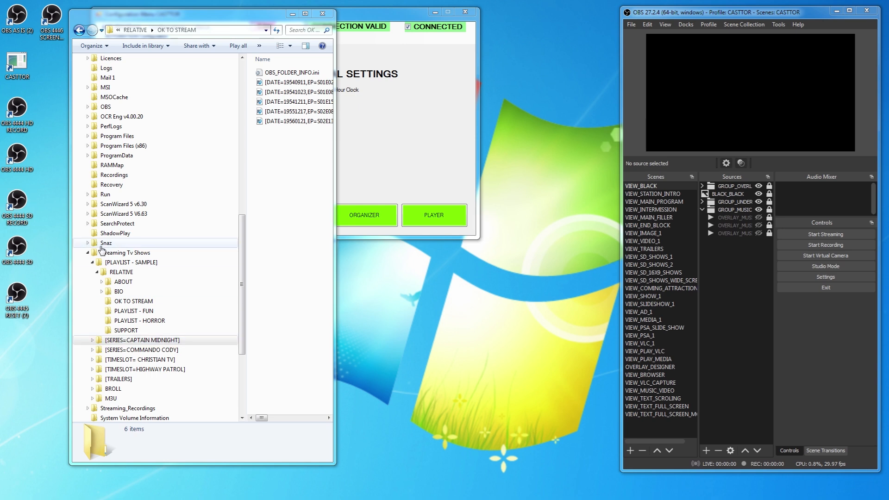
left_click(87, 253)
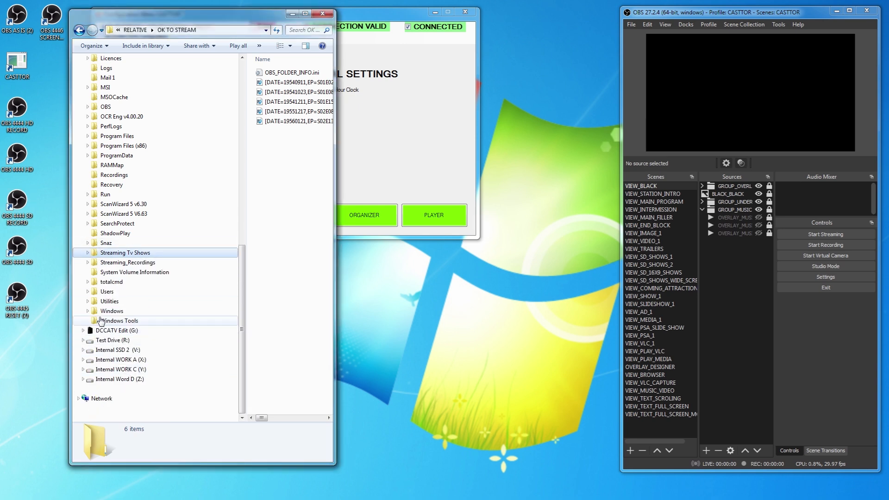
left_click(88, 262)
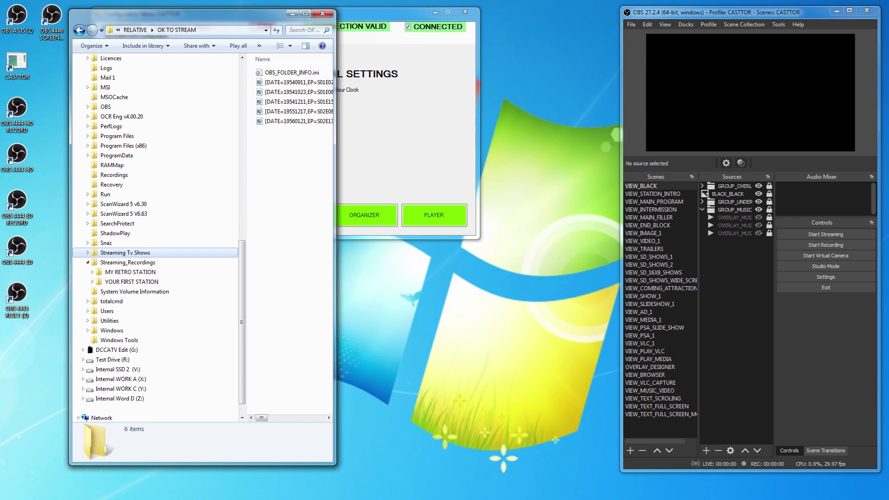
left_click(93, 273)
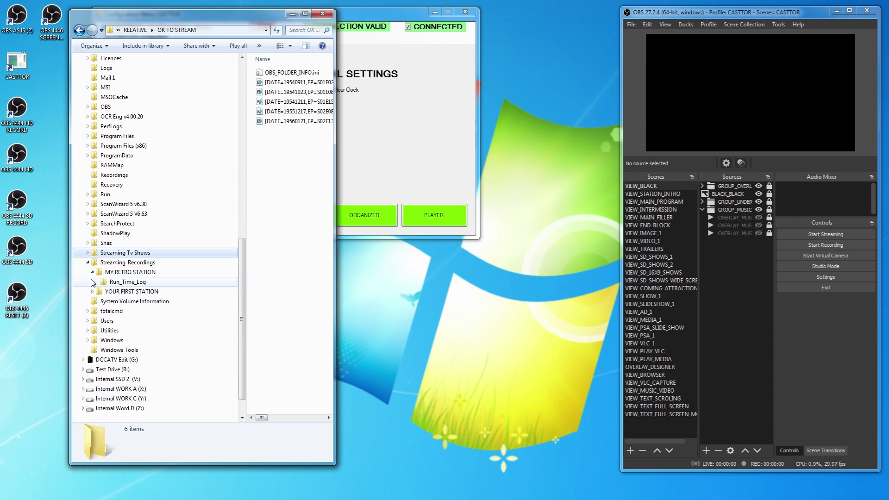
left_click(128, 272)
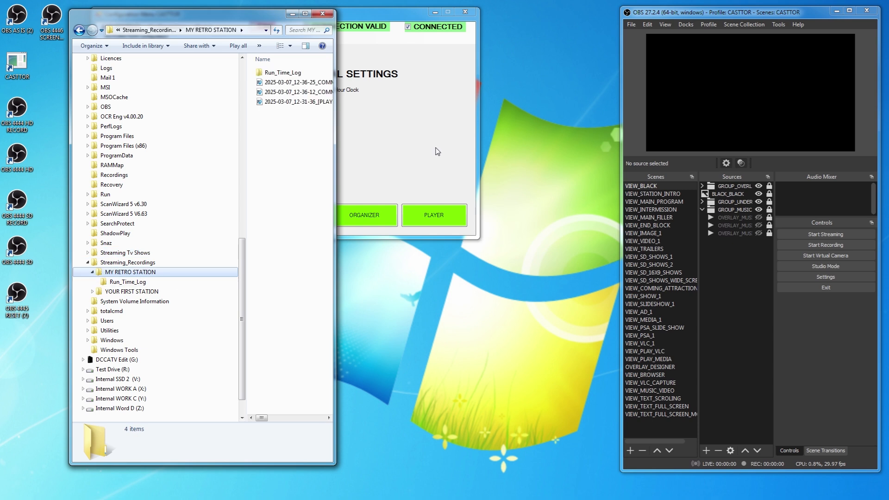
left_click_drag(334, 203, 601, 204)
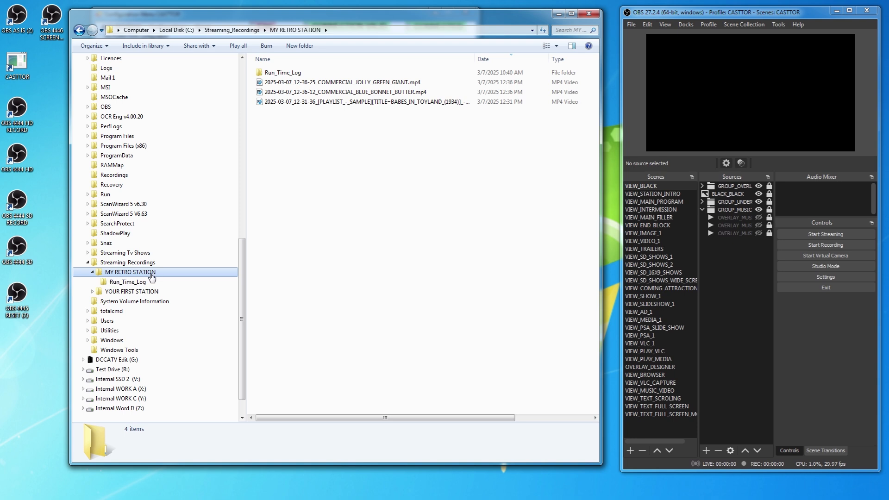
Preview the recorded COMMERCIAL_JOLLY_GREEN_GIANT and BABES_IN_TOYLAND_(1934) videos, closing the player after each one
left_click(303, 84)
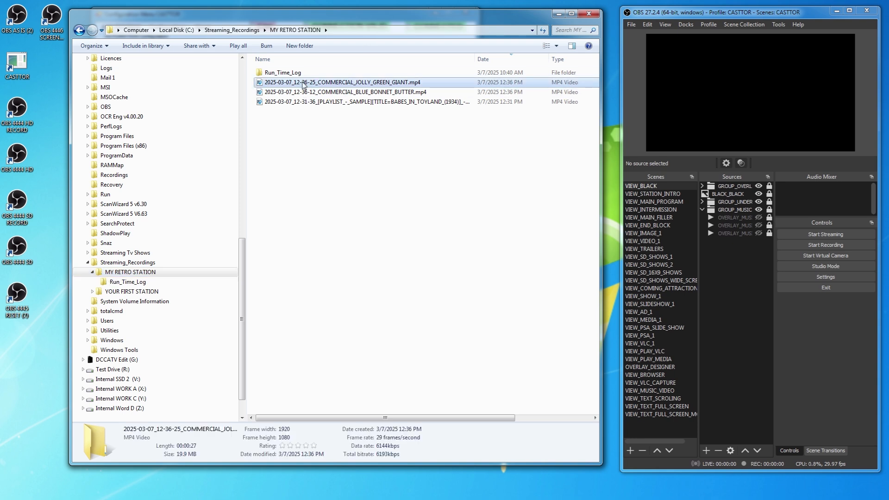
double_click(303, 83)
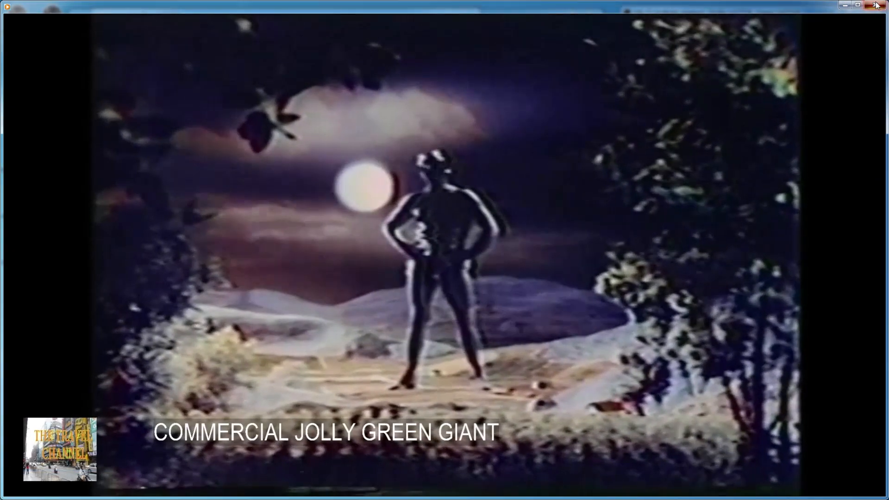
left_click(877, 6)
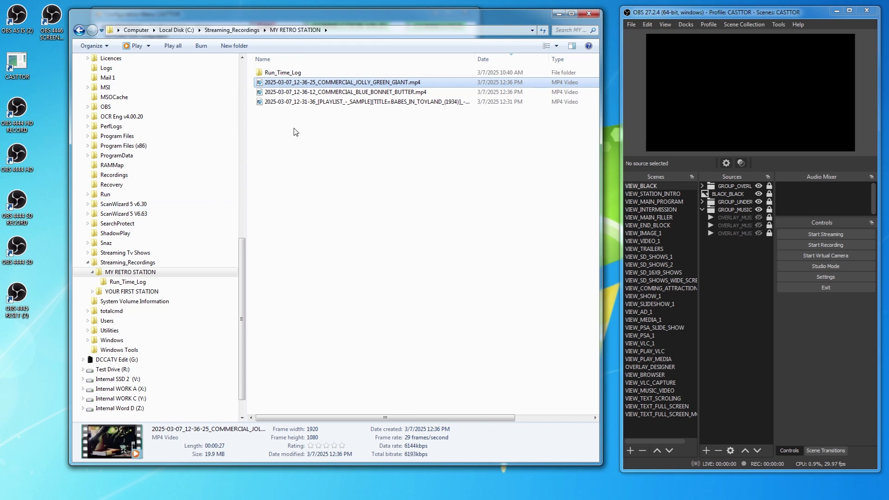
double_click(354, 102)
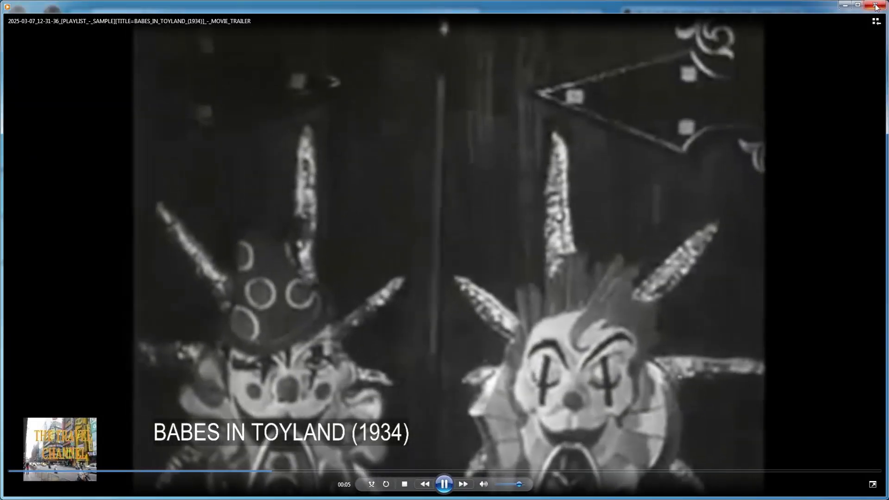
left_click(875, 6)
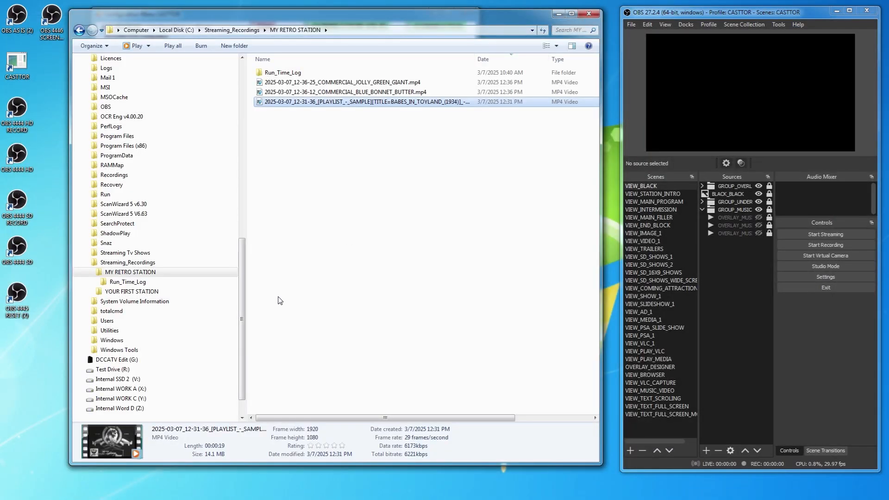
left_click(139, 283)
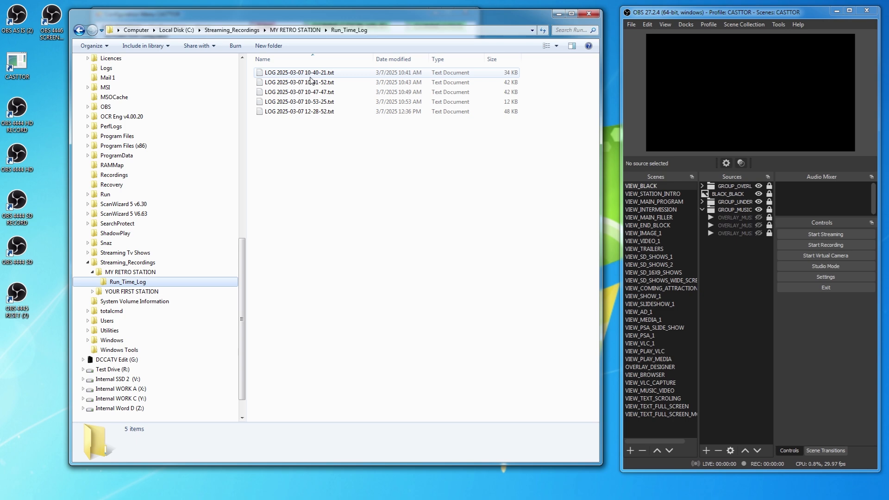
left_click(260, 74)
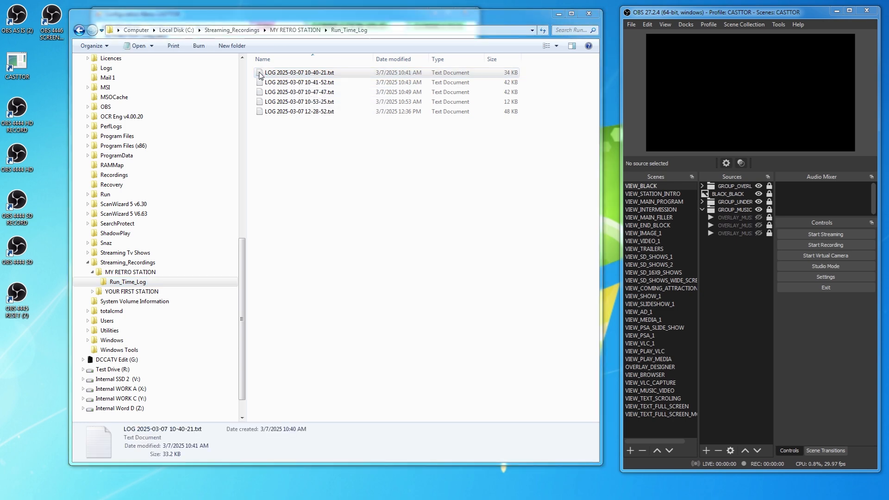
double_click(261, 74)
left_click_drag(667, 115, 667, 498)
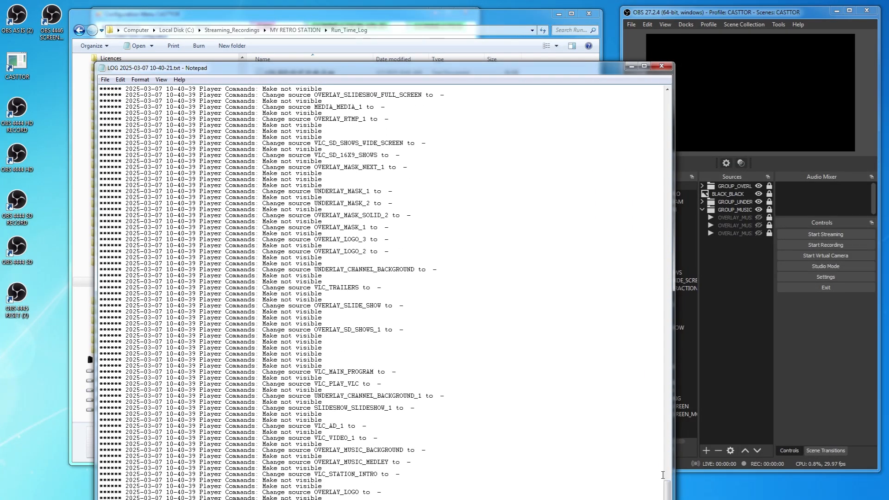
left_click(662, 66)
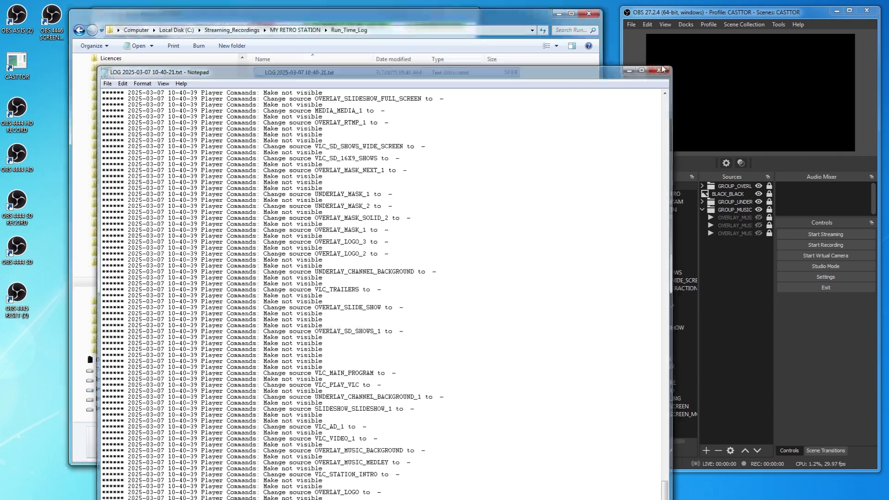
left_click_drag(328, 19, 378, 51)
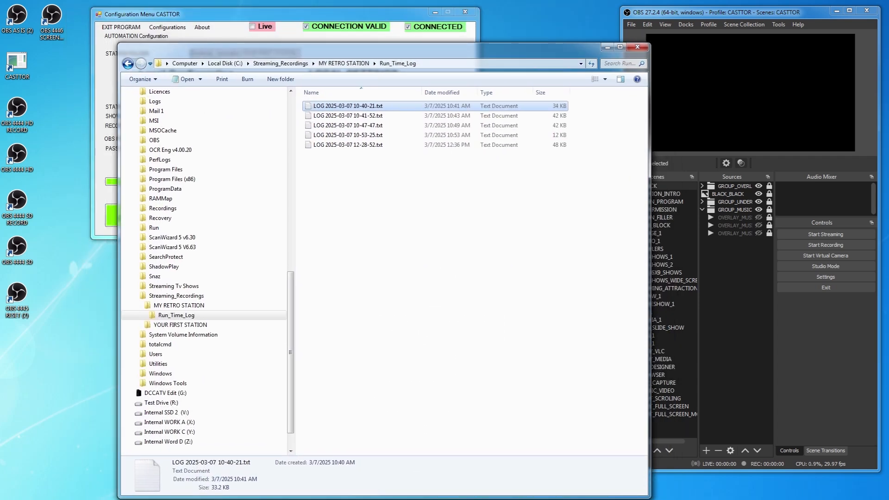
Widen the Program TimeLine Schedule Report, review the HD_STANDARD_SCREEN blocks from station ID to end graphic, and dismiss the report
left_click_drag(0, 42, 308, 50)
left_click_drag(541, 229, 803, 229)
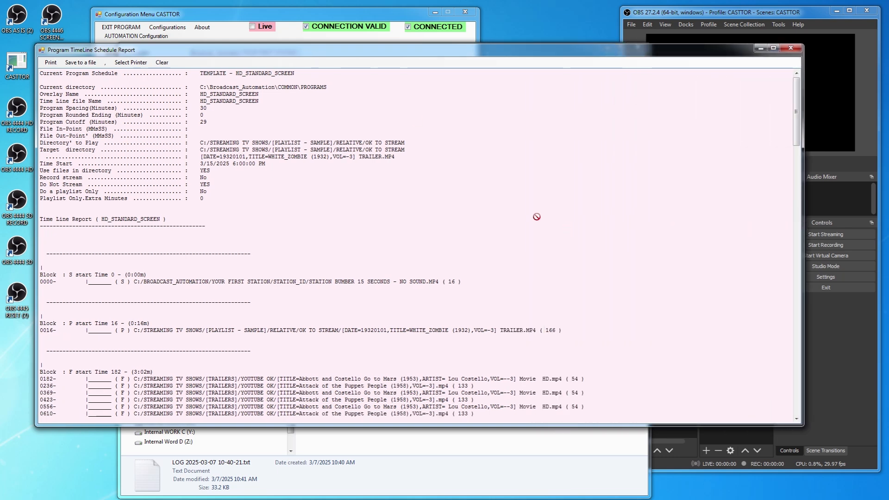
scroll(533, 216, "down", 7)
scroll(532, 216, "down", 1)
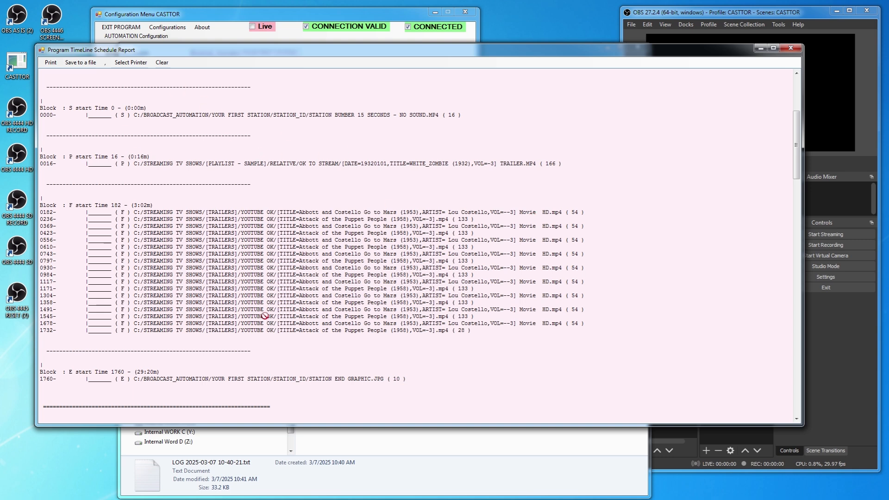
scroll(318, 303, "down", 4)
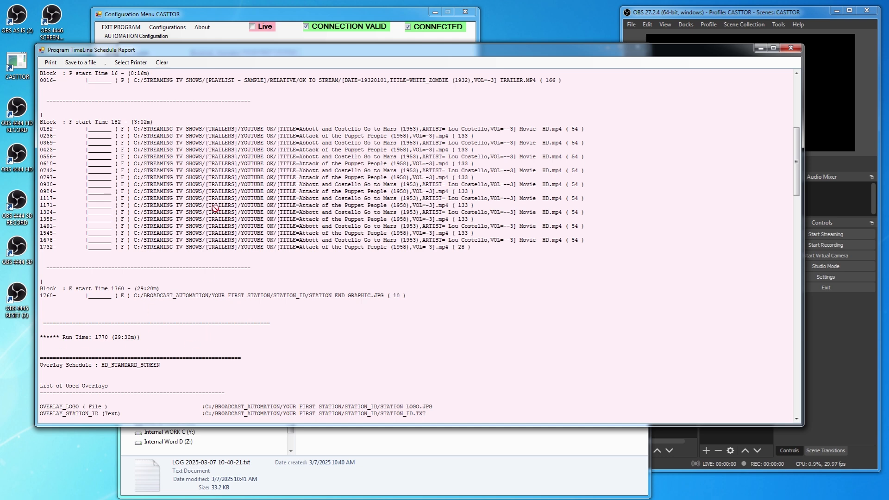
scroll(318, 216, "up", 2)
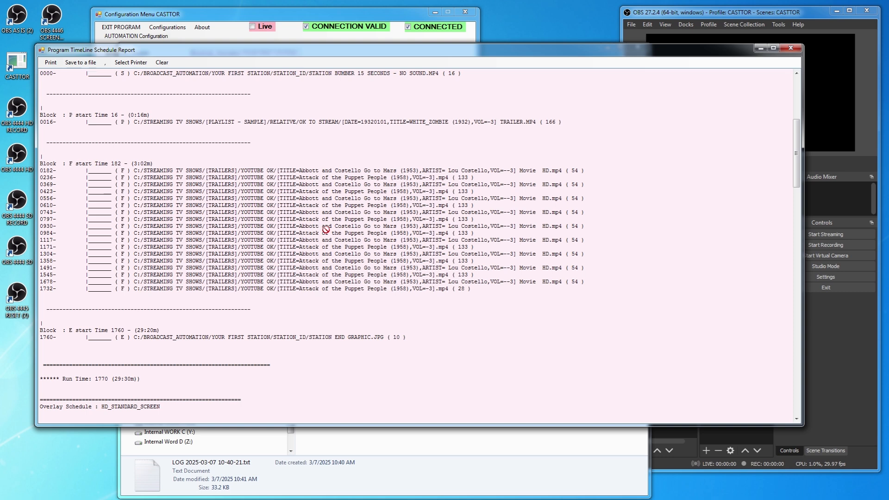
left_click(759, 48)
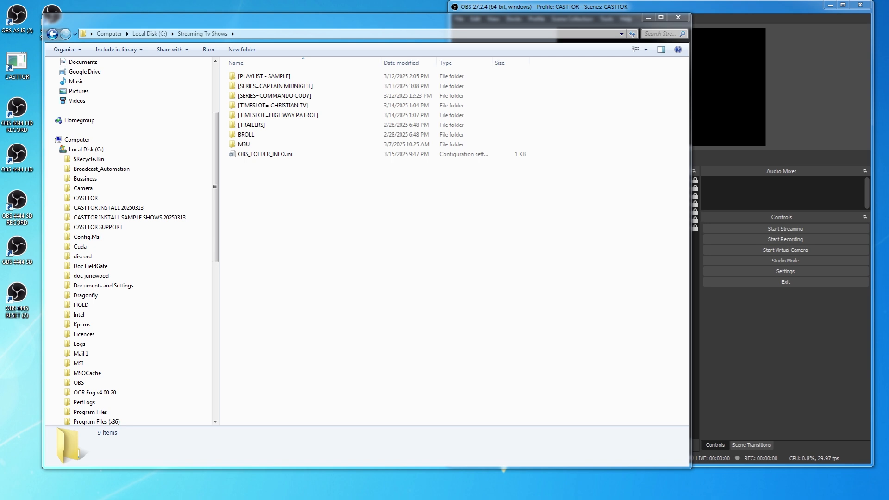
In CASTTOR INSTALL 20250313, look into the STATION folder under TEMPLATES - STATION AND CONTENT and open its CONTENT folder
left_click(61, 208)
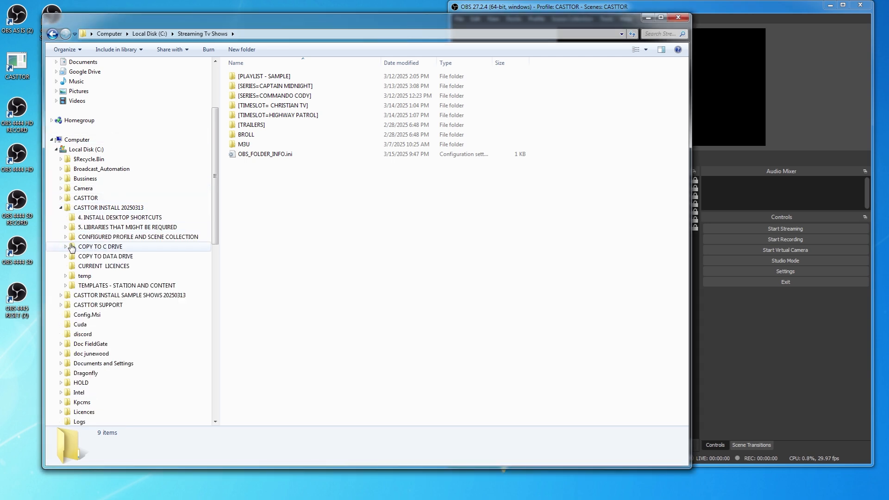
left_click(143, 286)
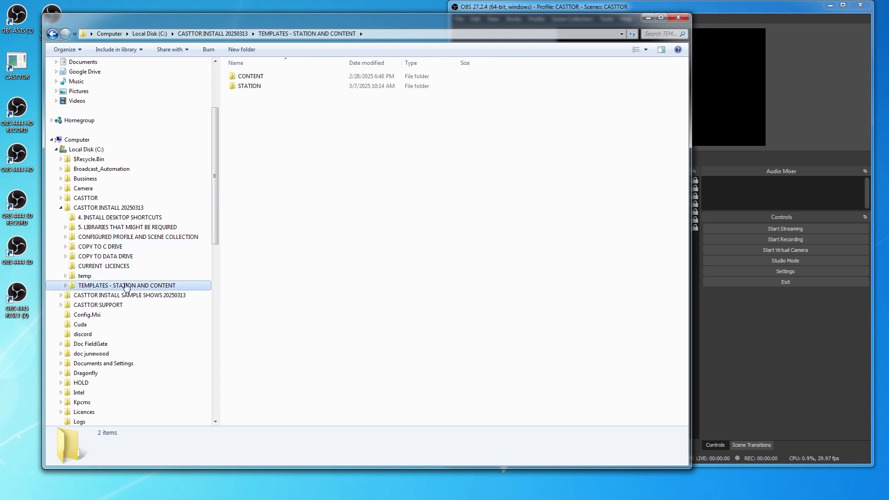
left_click(233, 88)
double_click(233, 88)
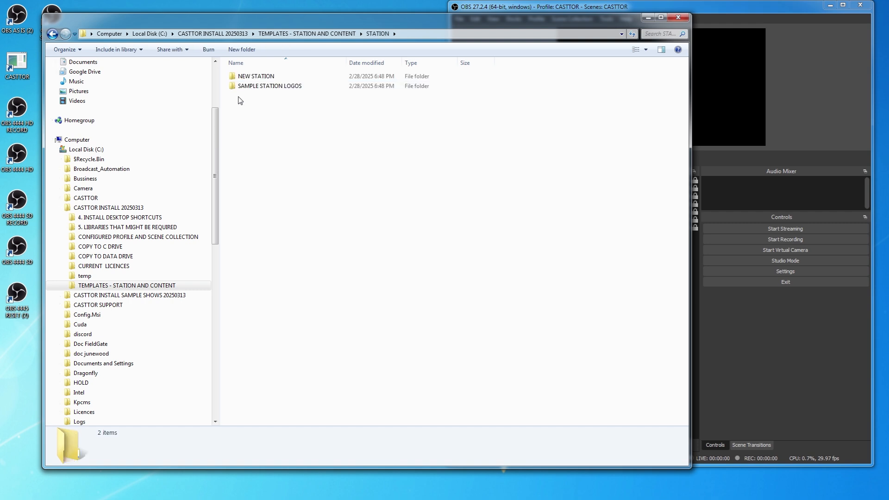
left_click(321, 33)
double_click(258, 77)
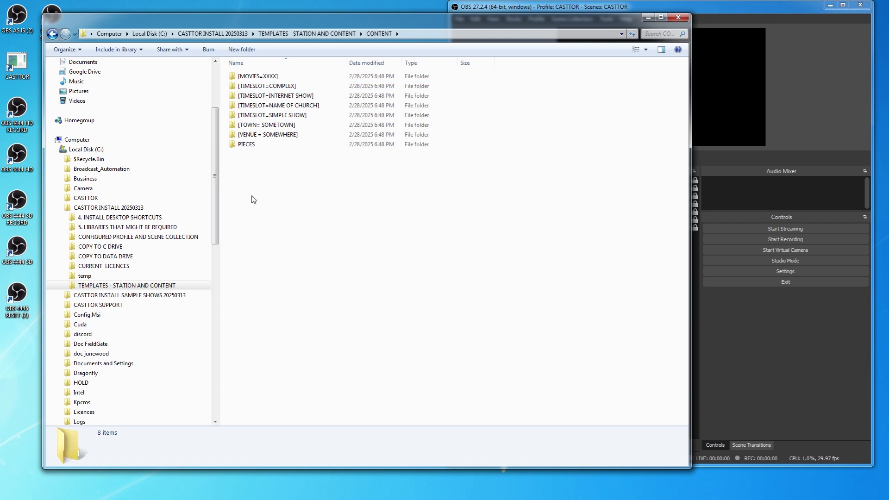
Copy the [TIMESLOT=SIMPLE SHOW] template folder into the Streaming Tv Shows folder
left_click(232, 117)
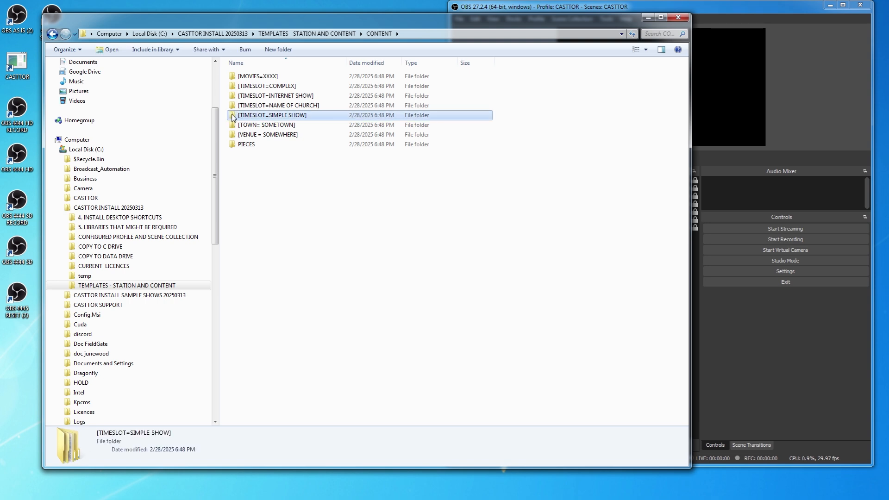
left_click_drag(217, 229, 212, 381)
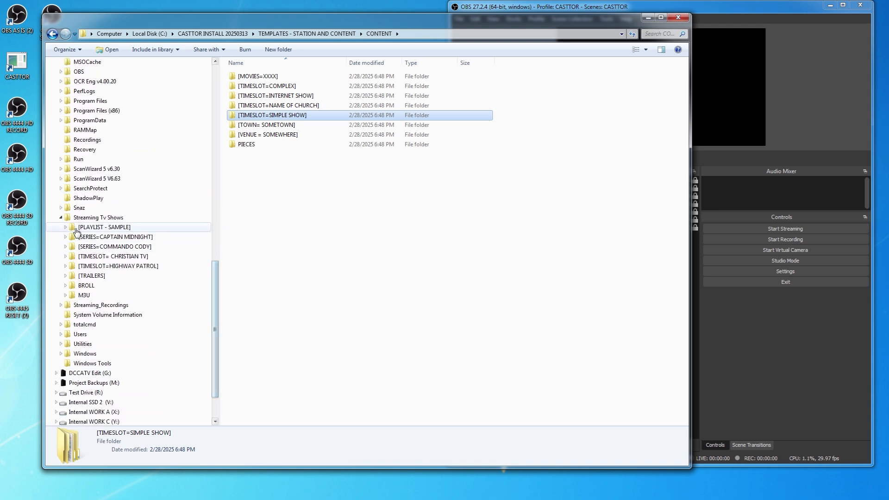
left_click(99, 218)
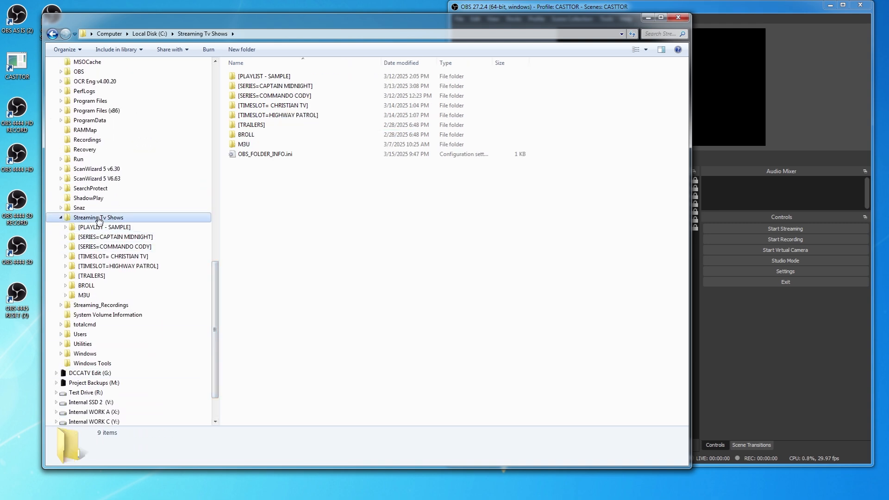
key("ctrl+v")
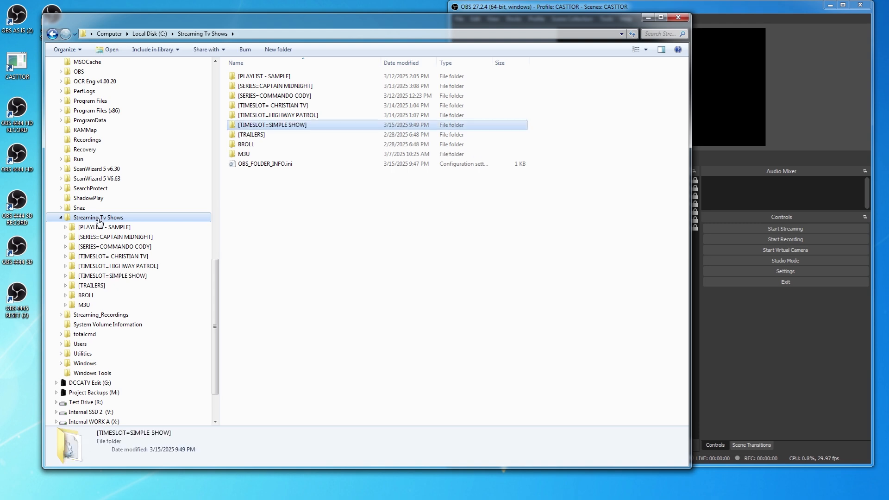
Rename the copied [TIMESLOT=SIMPLE SHOW] folder in Streaming Tv Shows as [TIMESLOT=RACING]
left_click(117, 277)
right_click(117, 277)
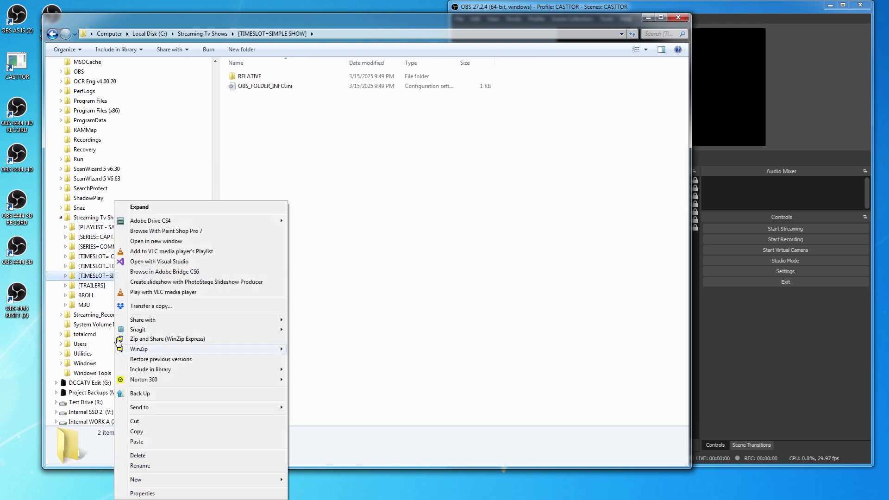
left_click(138, 465)
left_click_drag(110, 277, 144, 277)
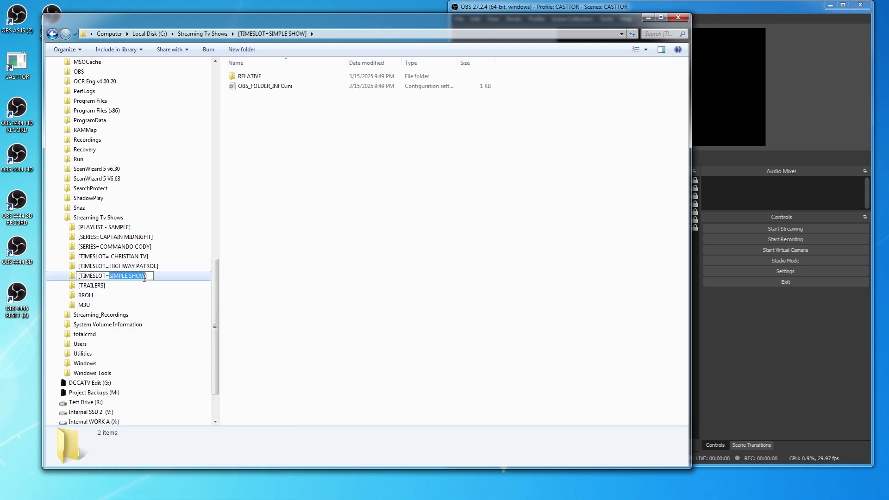
type("RACIN")
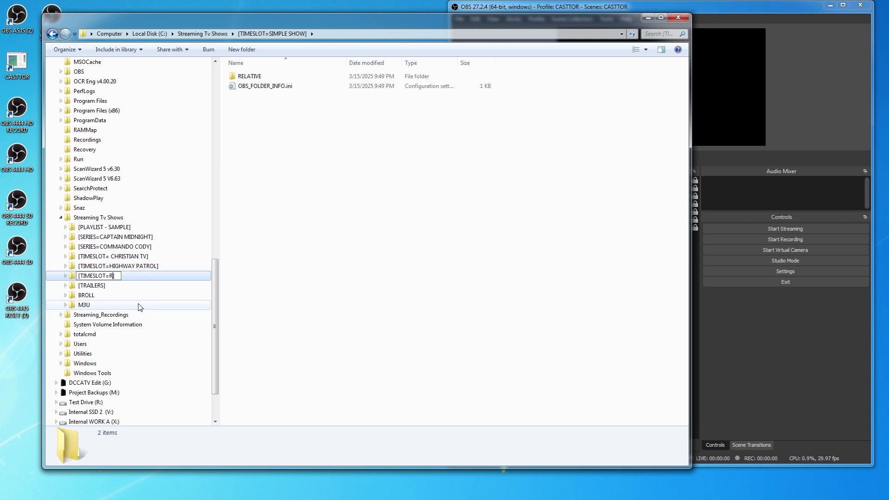
type("G")
key("Return")
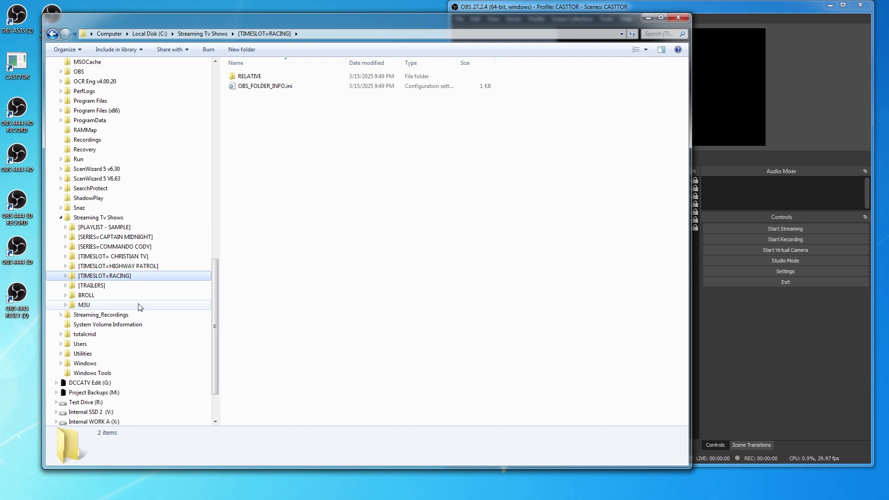
Expand the RELATIVE folder of [TIMESLOT=RACING] and look into its OK TO STREAM and SLIDE_SHOW subfolders
left_click(66, 275)
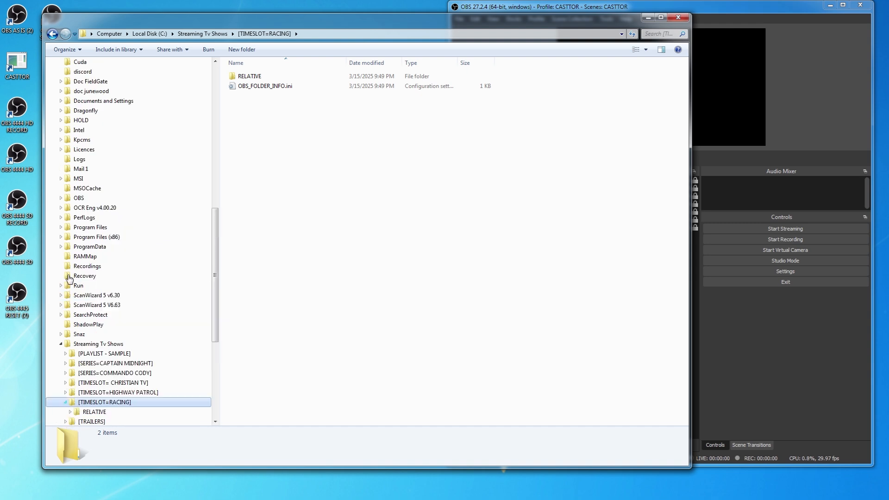
scroll(71, 287, "down", 4)
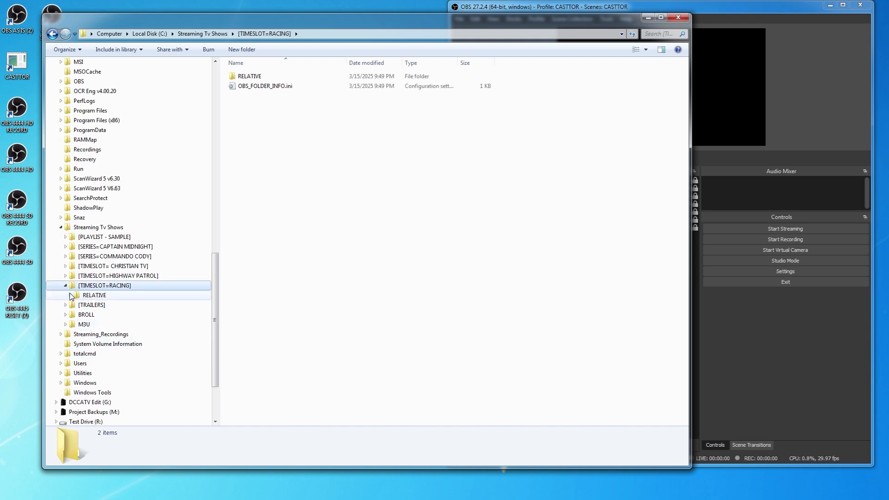
left_click(69, 295)
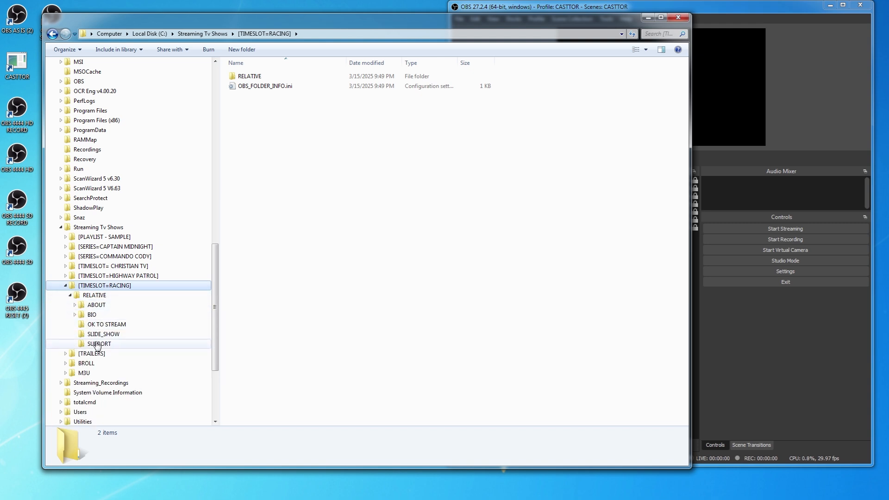
left_click(112, 326)
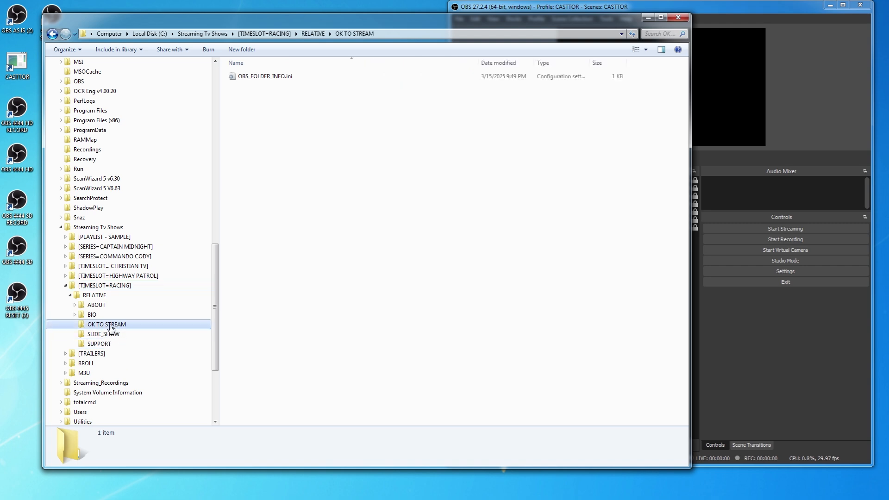
left_click(111, 335)
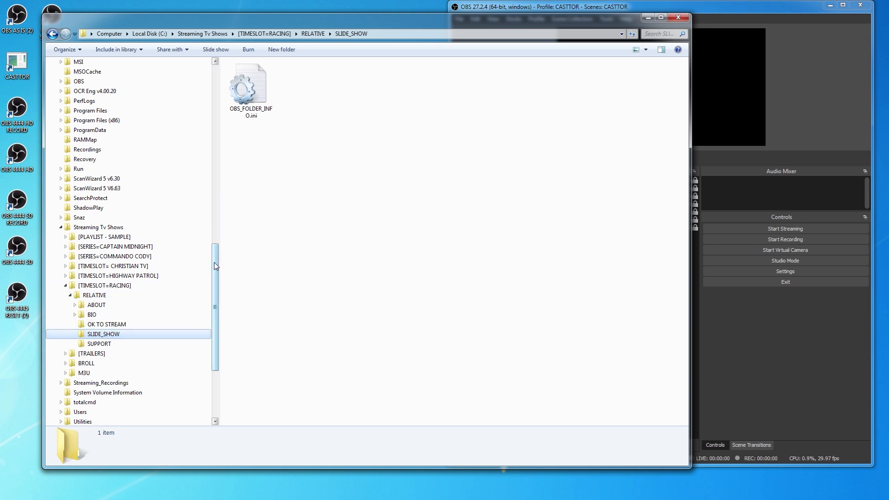
Copy Commando Cody episodes S01E01 and S01E02 from the series' OK TO STREAM folder into the OK TO STREAM folder of [TIMESLOT=RACING]
left_click(66, 258)
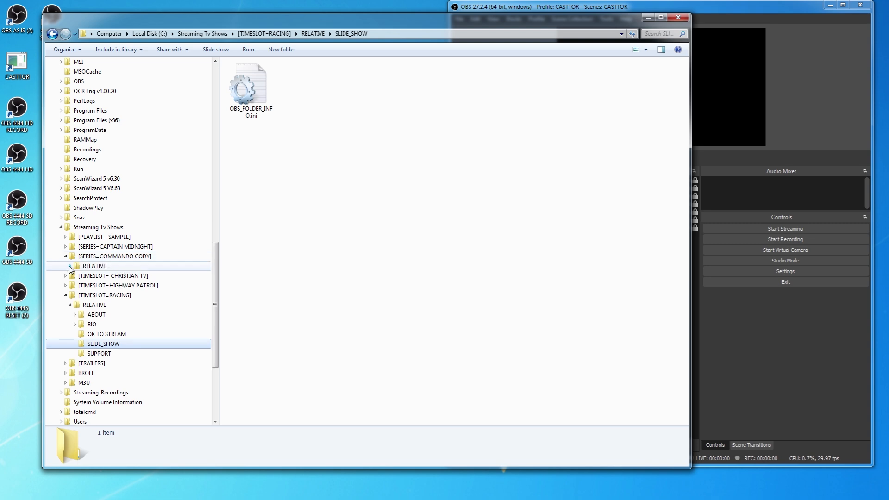
left_click(70, 265)
left_click(111, 325)
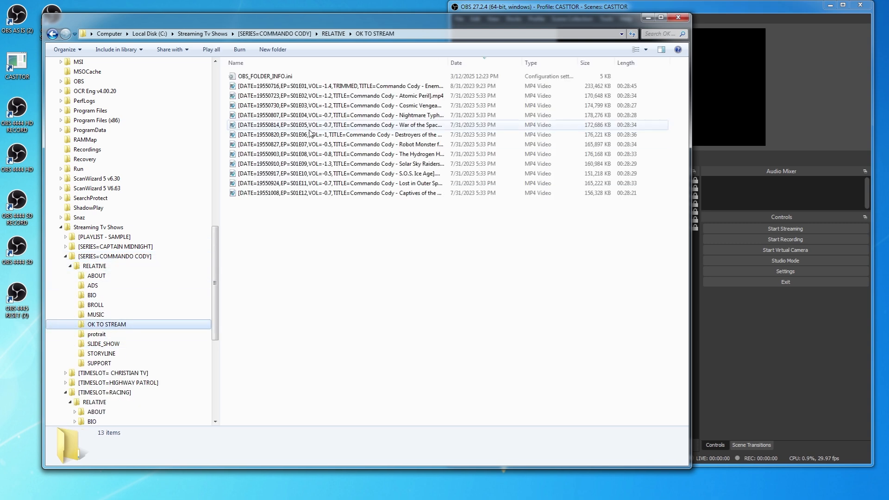
left_click(301, 87)
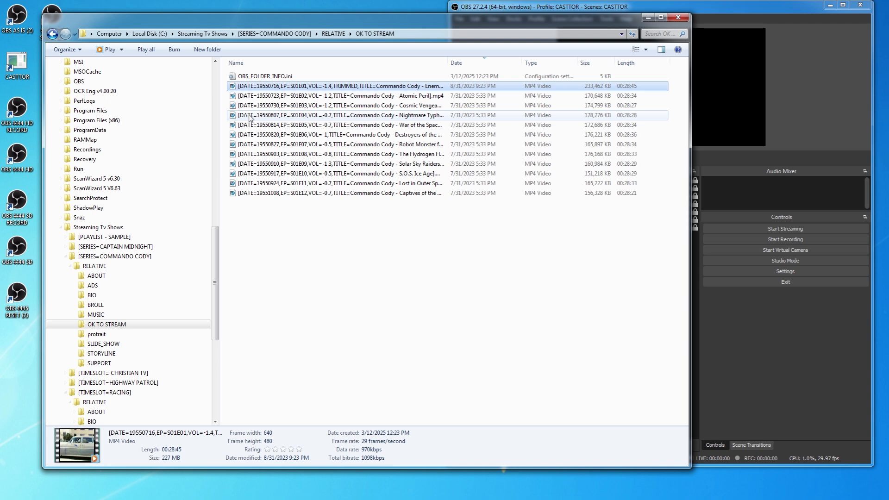
left_click(276, 97, "ctrl")
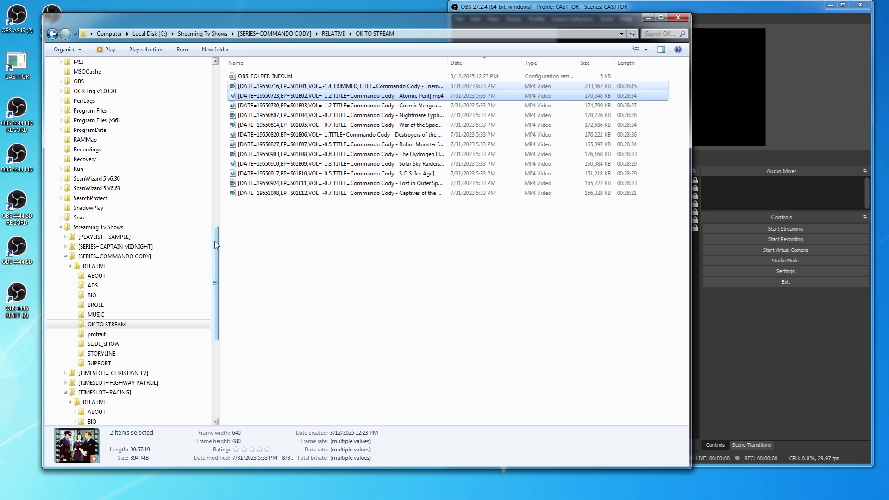
scroll(136, 204, "down", 7)
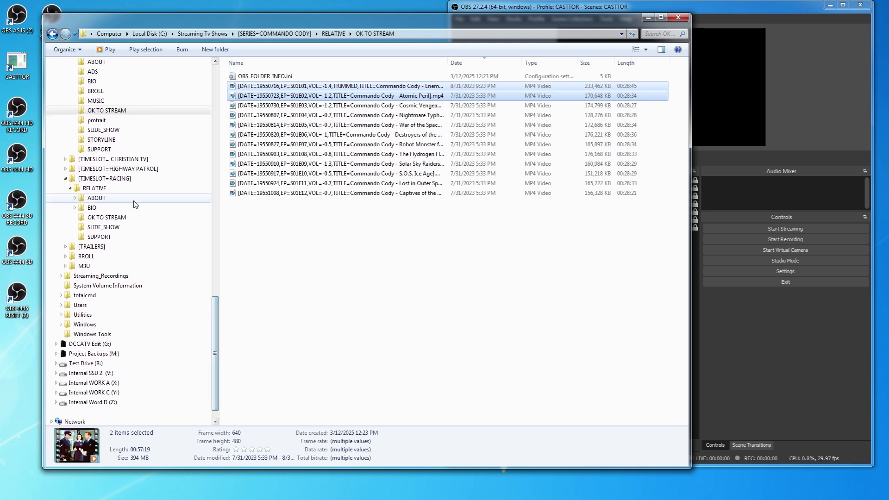
left_click(116, 217)
left_click(259, 180)
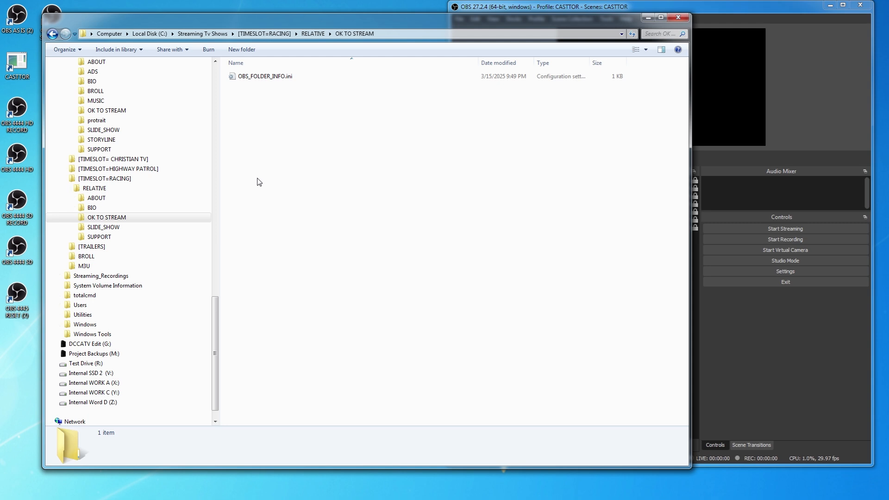
key("ctrl+v")
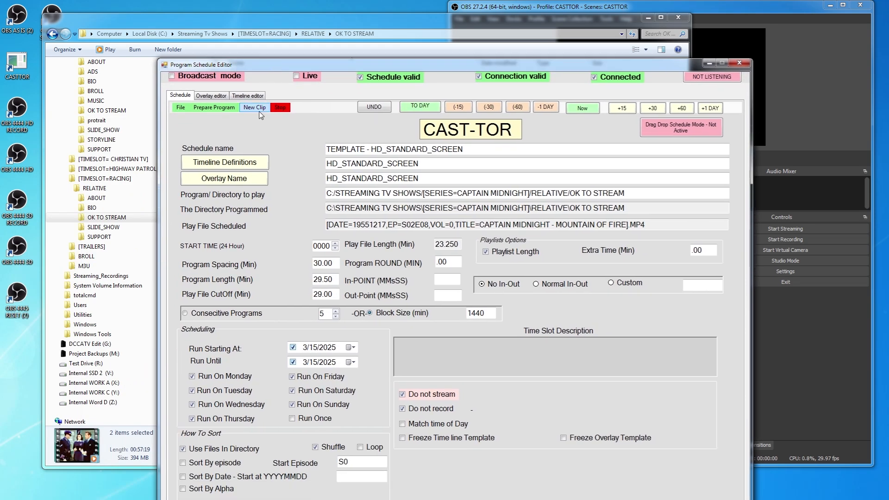
Arrange the schedule editor and file browser side by side and assign the [TIMESLOT=RACING] OK TO STREAM folder as the program directory to play
left_click_drag(265, 63, 344, 66)
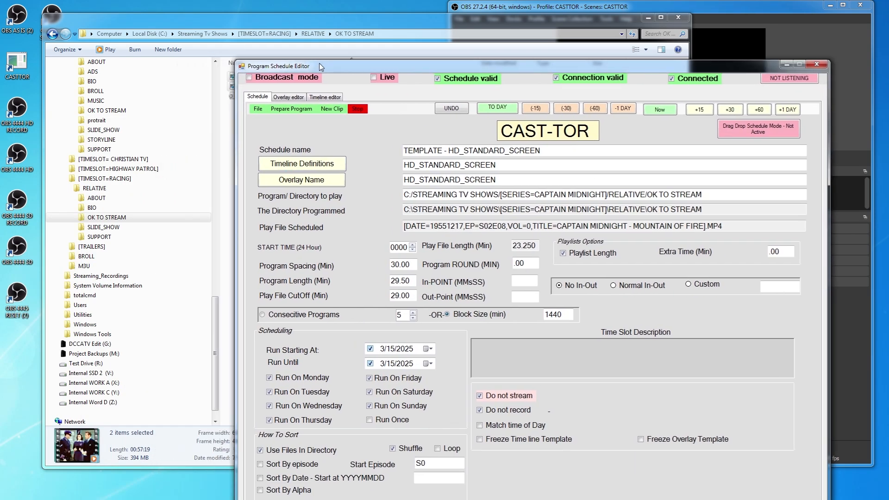
left_click(83, 219)
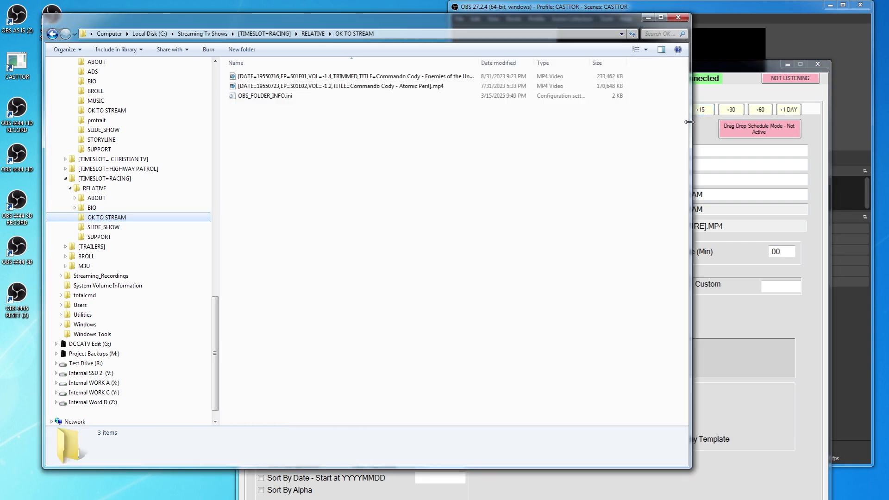
left_click_drag(690, 121, 365, 121)
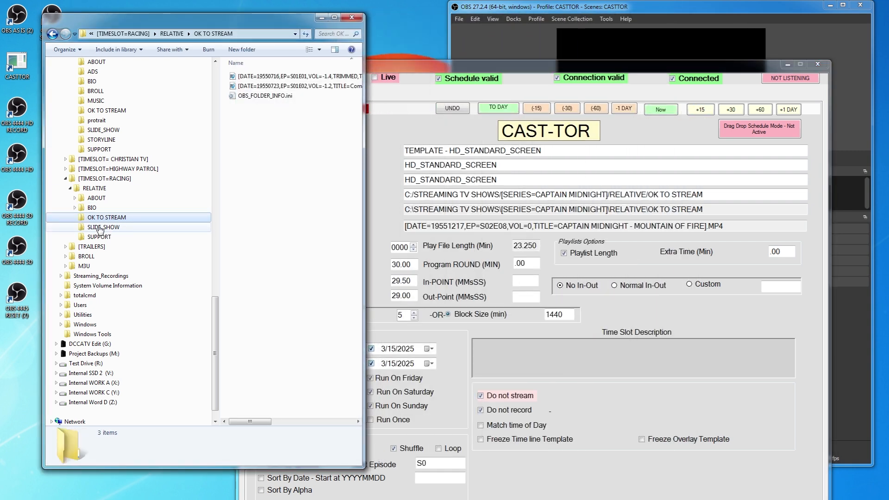
left_click_drag(84, 221, 547, 192)
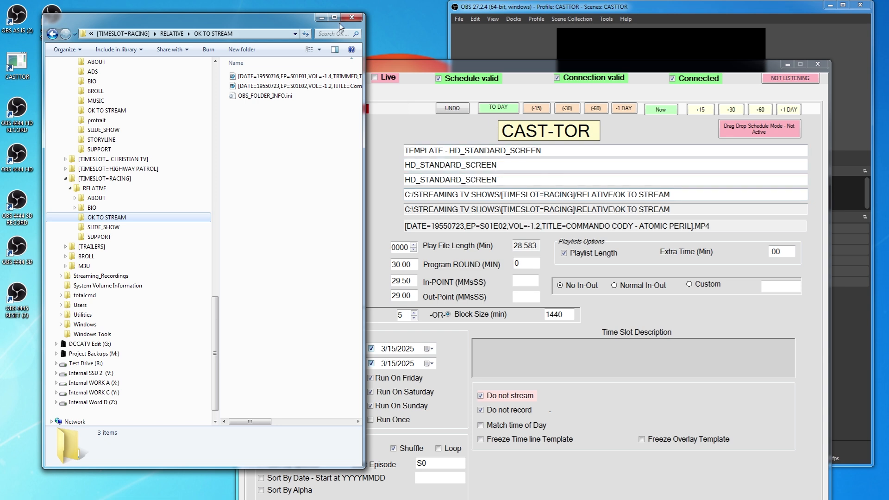
Pick new clips from the racing folder until COMMANDO CODY - ENEMIES OF THE UNIVERSE is the scheduled play file
left_click(416, 69)
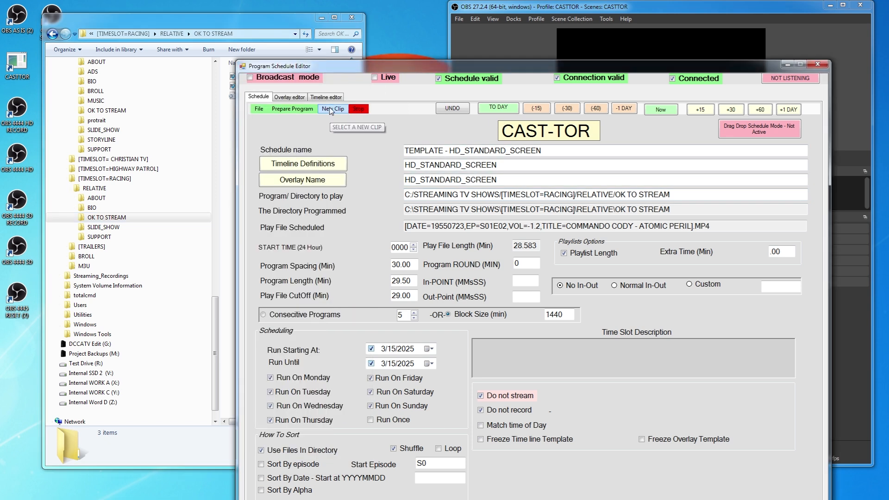
left_click(330, 108)
left_click(330, 108)
left_click(330, 107)
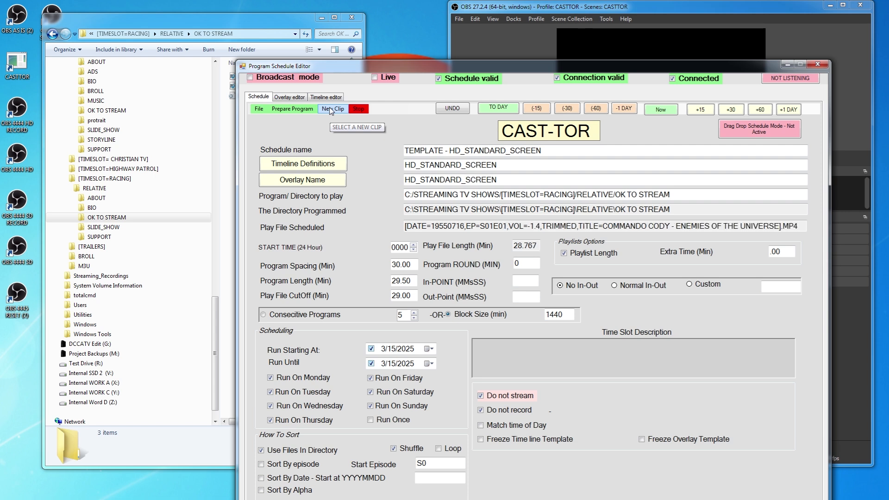
Pick a new clip for the racing schedule and save the schedule to COMMON under the name RACING
left_click(330, 108)
left_click(330, 108)
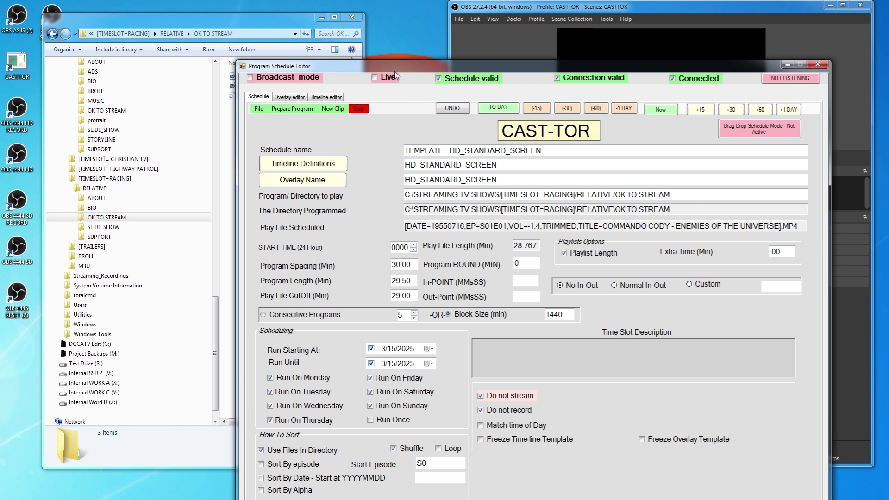
left_click_drag(409, 63, 362, 14)
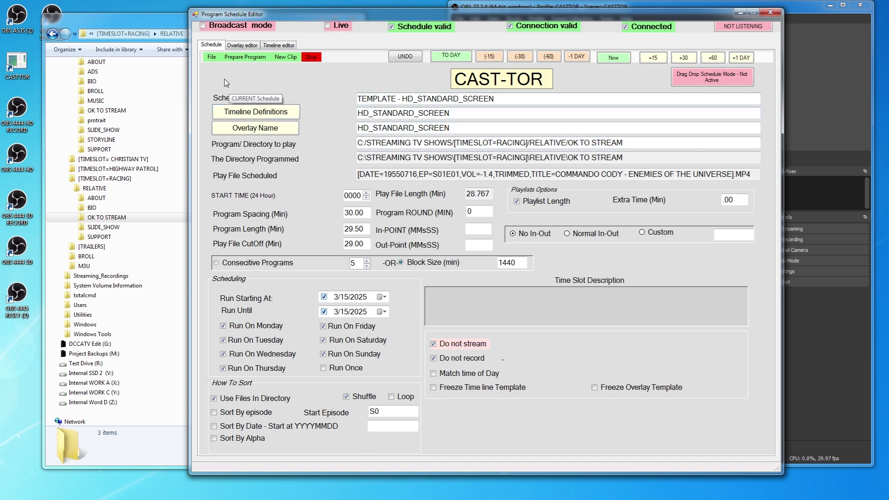
left_click(212, 57)
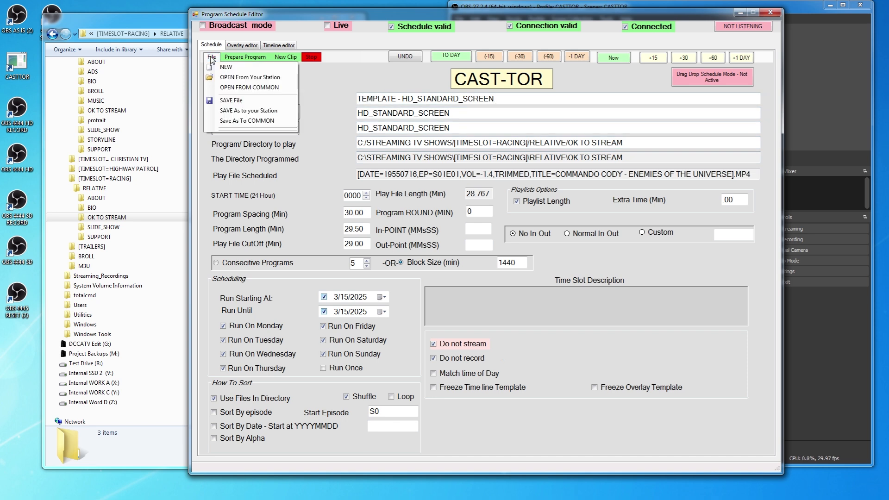
left_click(260, 121)
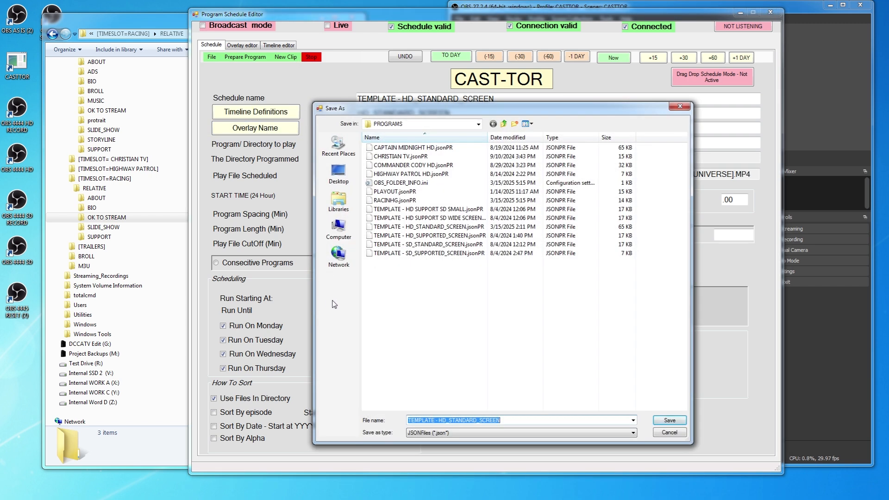
type("RACING")
key("Return")
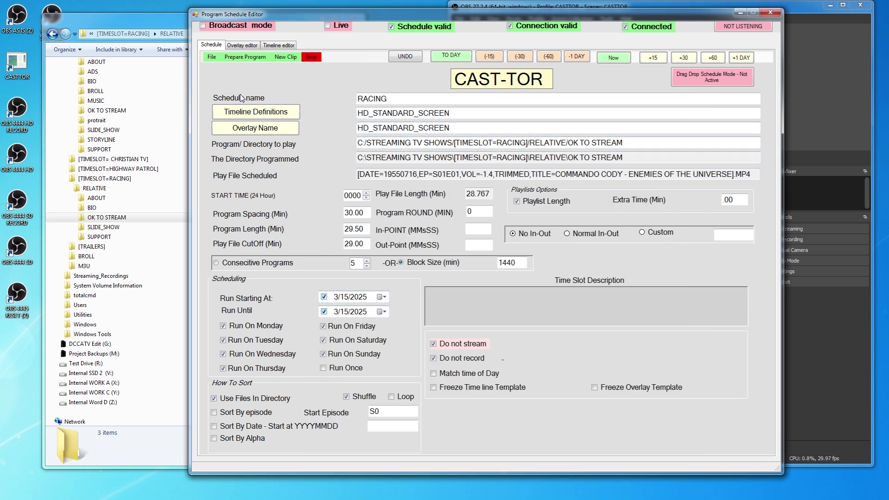
Look through the station's saved program files in PROGRAMS without opening any of them
left_click(211, 57)
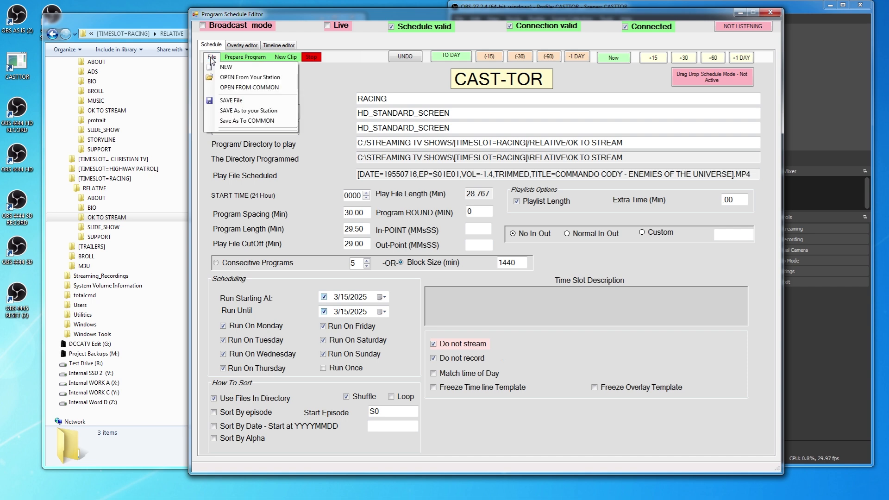
left_click(245, 76)
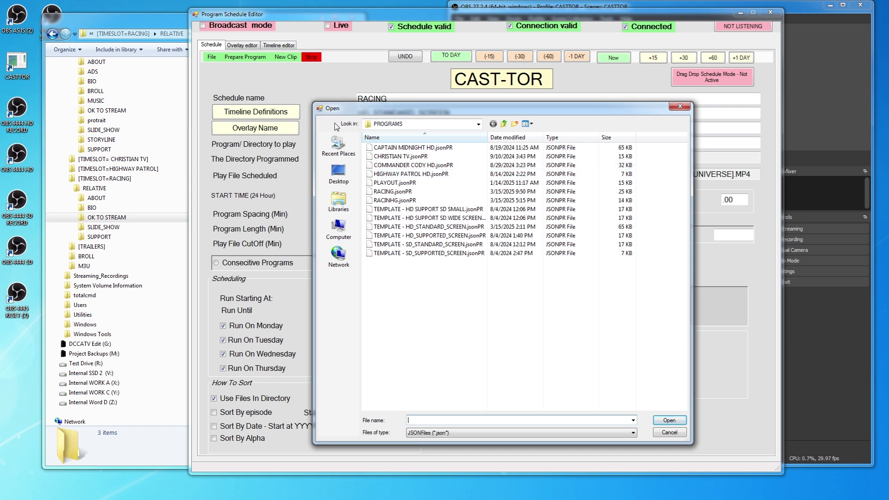
left_click(670, 433)
Test-play the RACING episode with the OBS preview in view, and stop it
left_click_drag(428, 10, 290, 10)
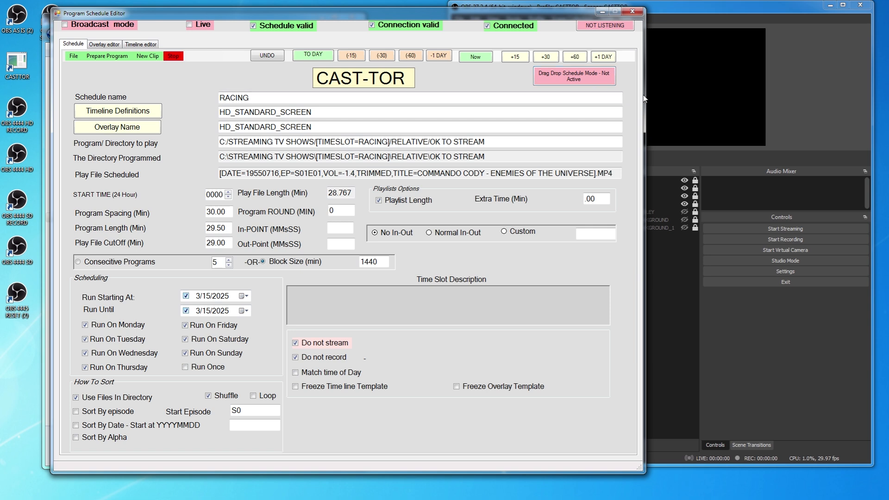
left_click(108, 56)
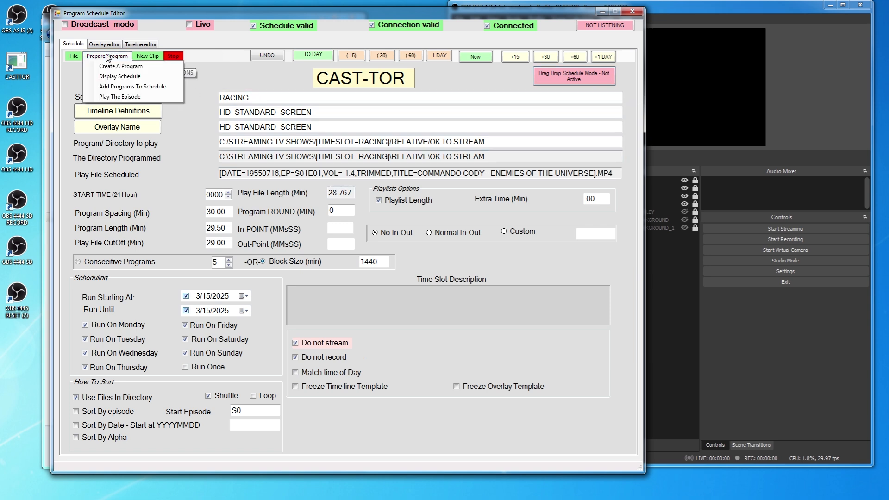
left_click(120, 97)
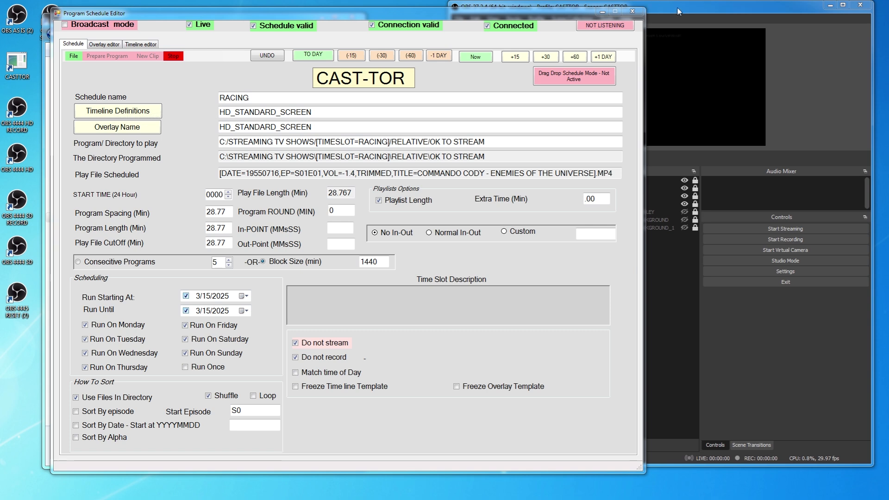
left_click(662, 10)
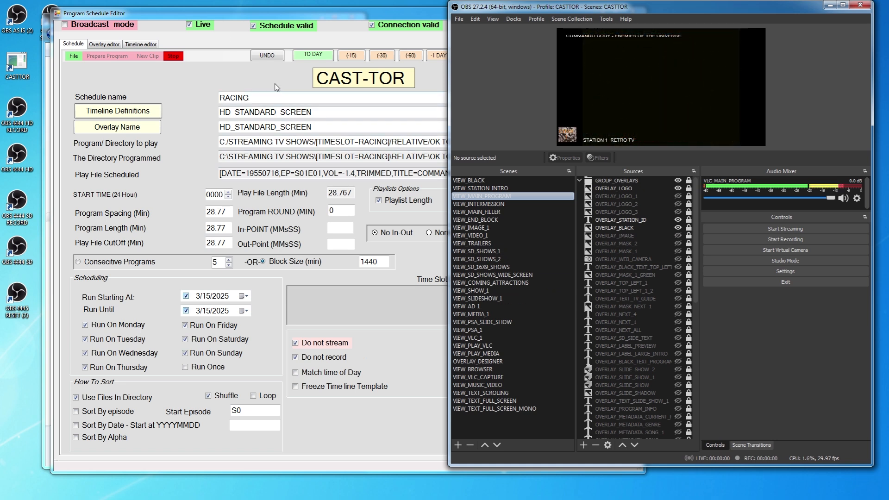
left_click(162, 56)
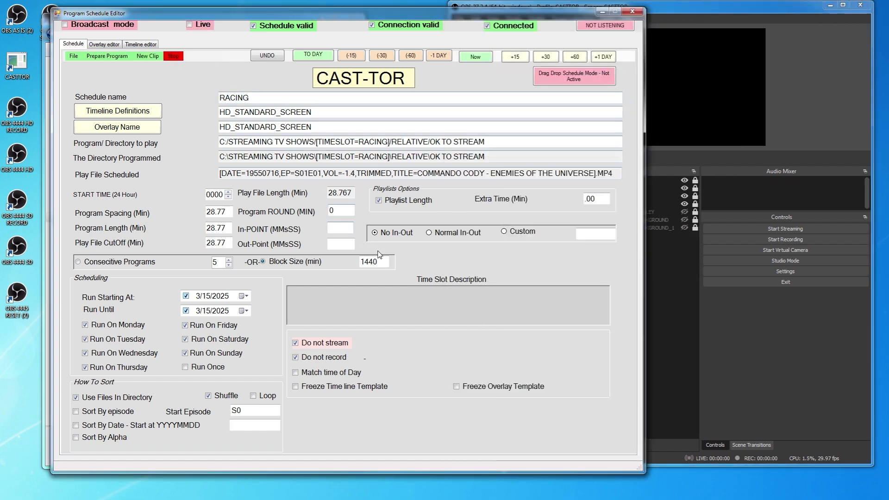
Turn off the Playlist Length option, play the RACING episode again, and stop it
left_click(378, 201)
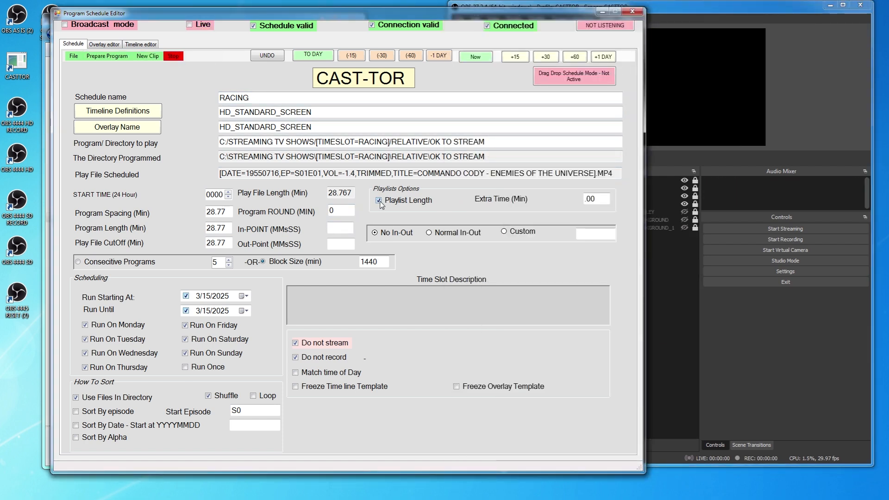
left_click(102, 60)
left_click(187, 96)
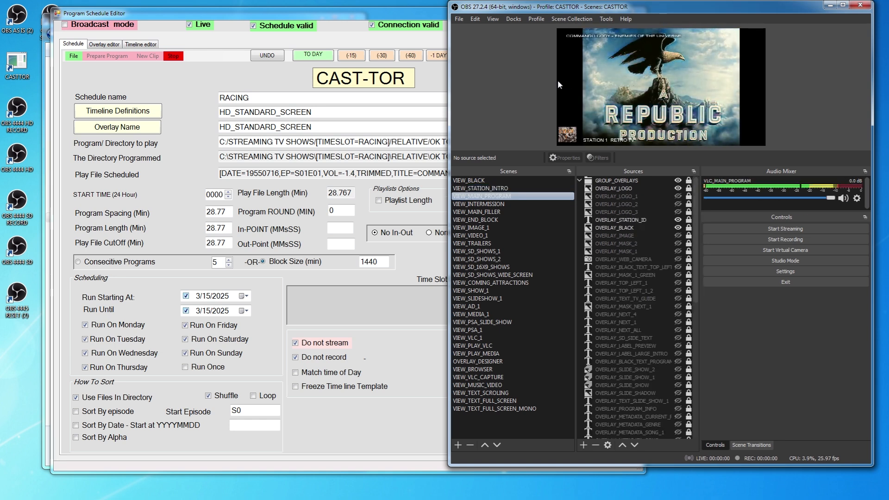
left_click(173, 56)
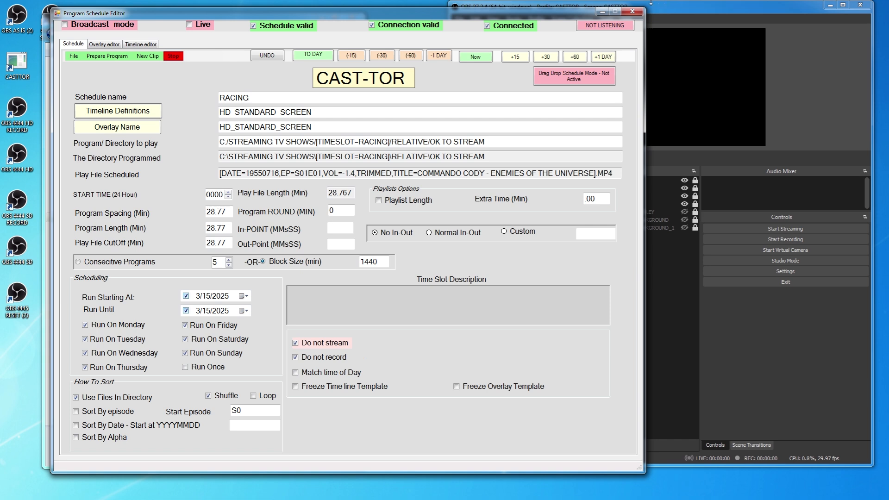
Move the schedule editor aside and examine the SLIDE_SHOW folders of [TIMESLOT=RACING] and [SERIES=COMMANDO CODY]
left_click_drag(431, 12, 0, 38)
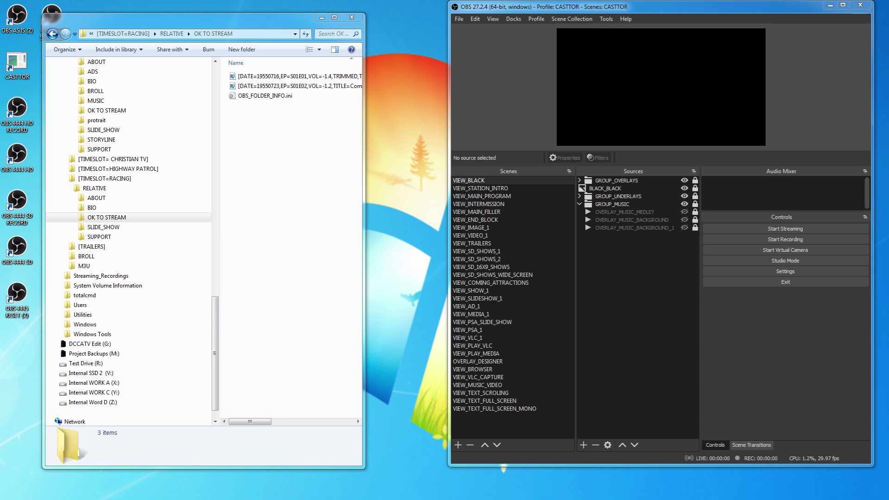
left_click(111, 228)
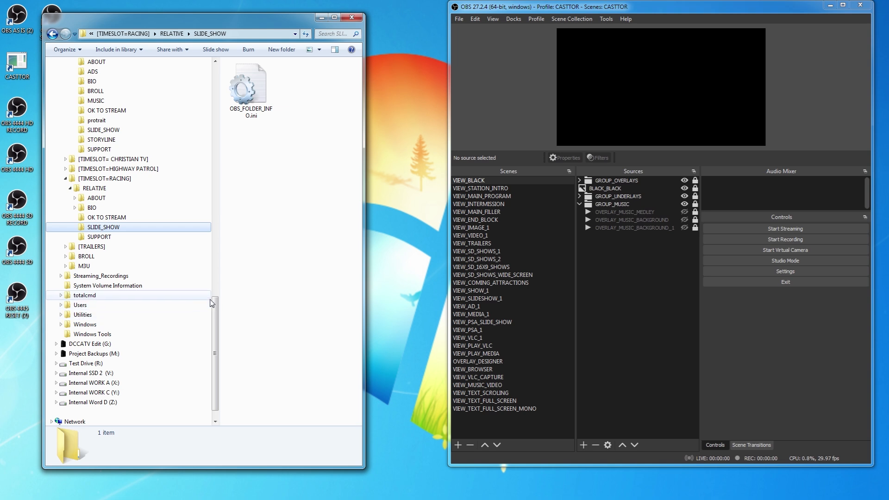
left_click(106, 132)
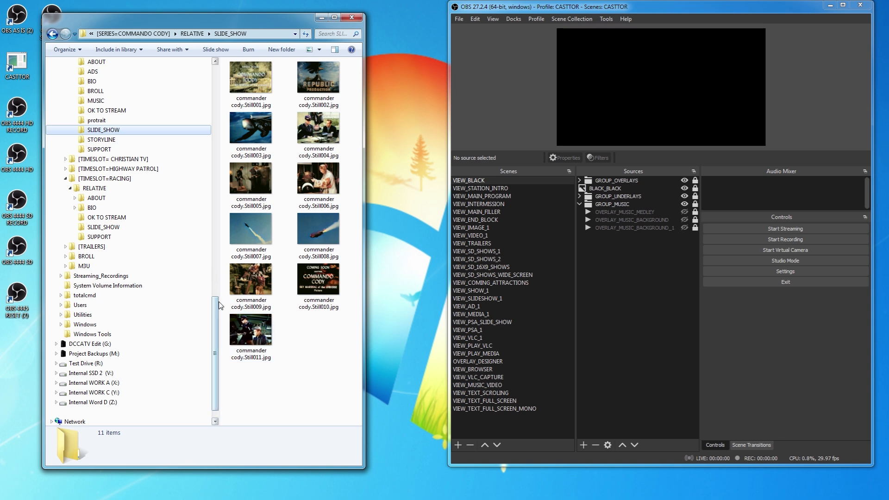
left_click_drag(215, 308, 217, 272)
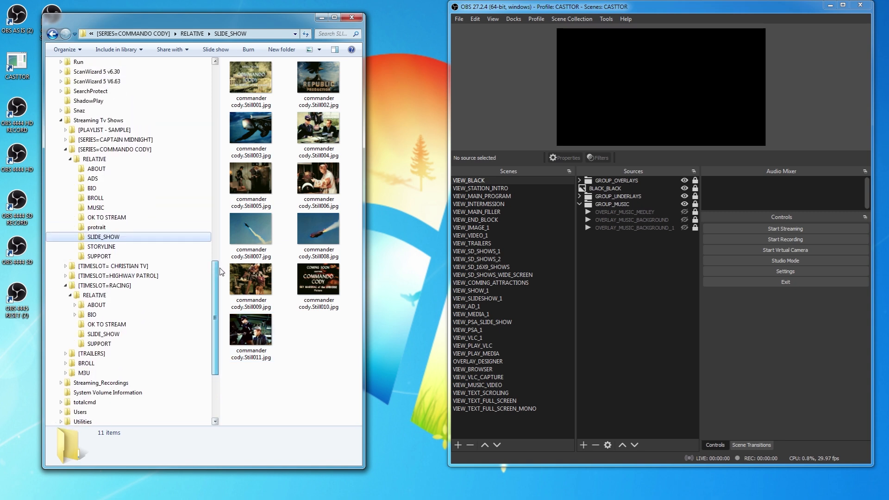
Copy the SLIDE_SHOW folder of [SERIES=CAPTAIN MIDNIGHT] into the RELATIVE folder of [TIMESLOT=RACING], merging it with the existing one, and check its images
left_click(65, 140)
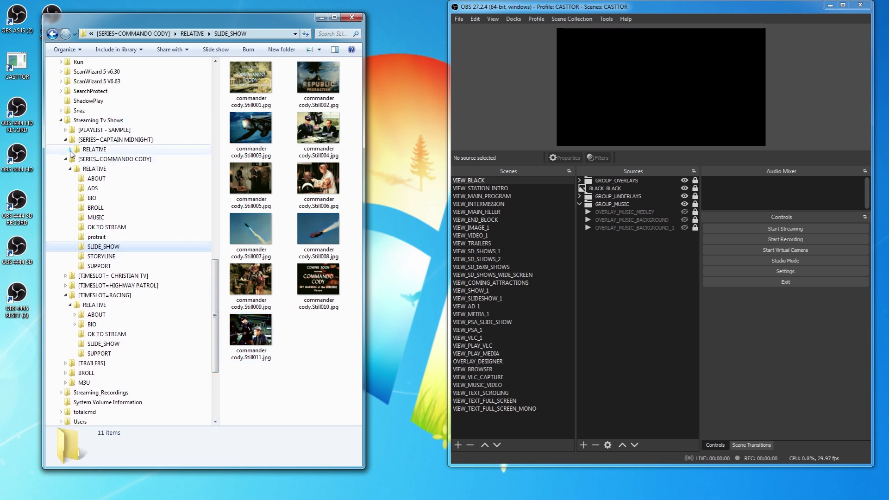
left_click(70, 149)
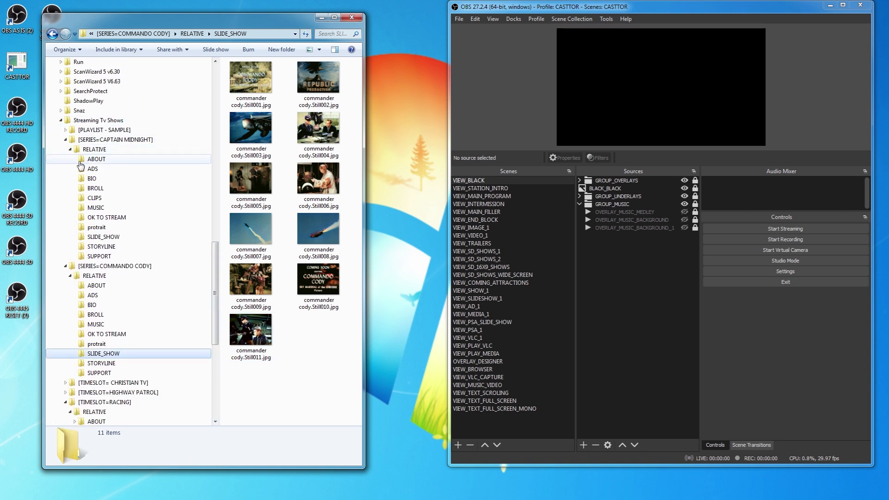
left_click(103, 237)
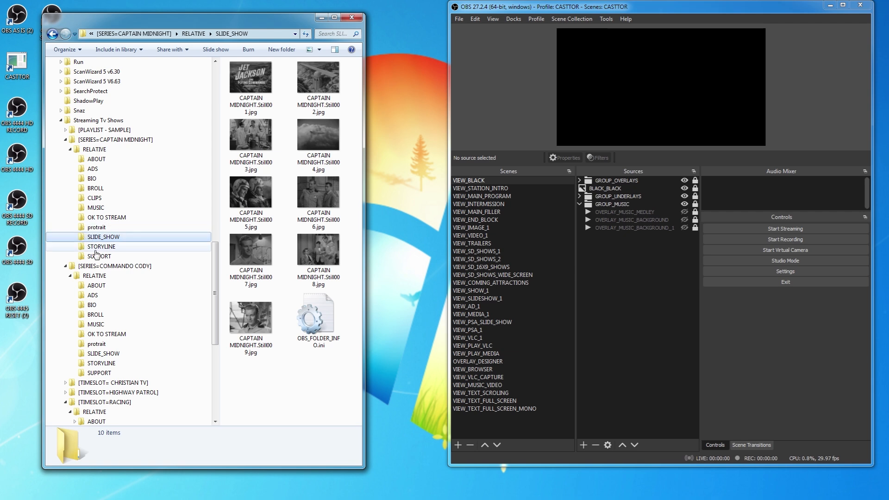
left_click_drag(215, 318, 213, 389)
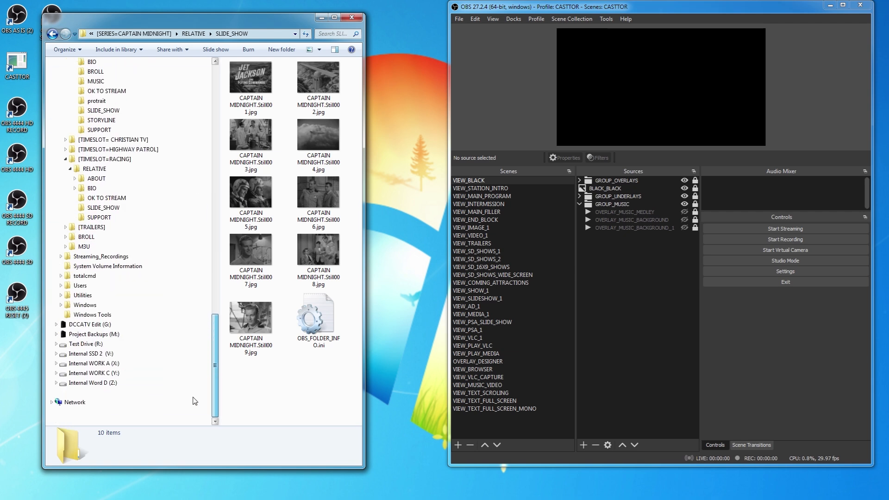
left_click(94, 170)
key("ctrl+v")
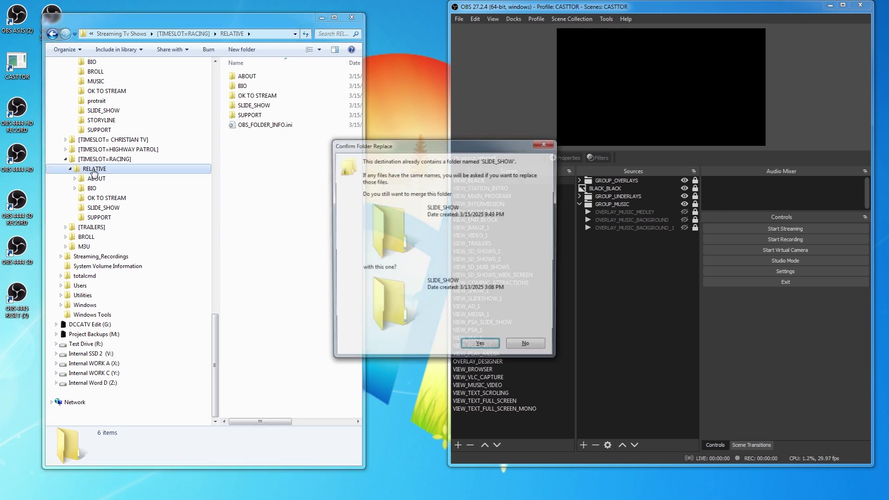
left_click(481, 348)
left_click(363, 205)
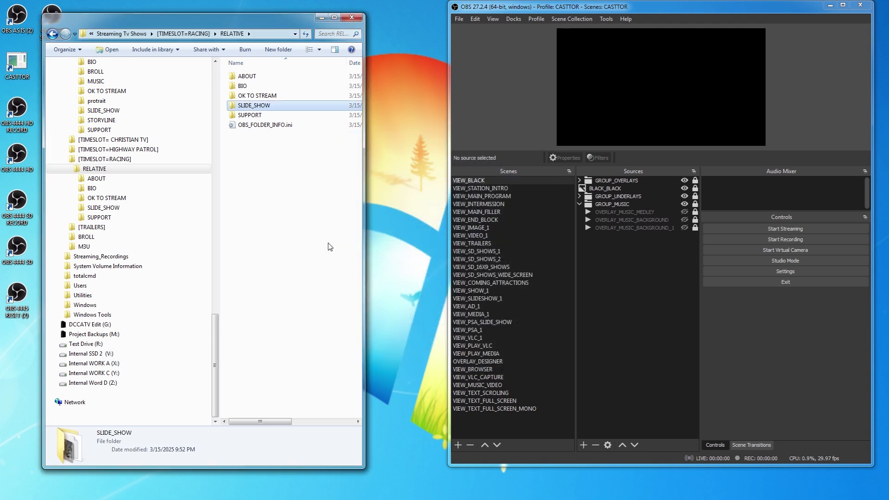
left_click(107, 209)
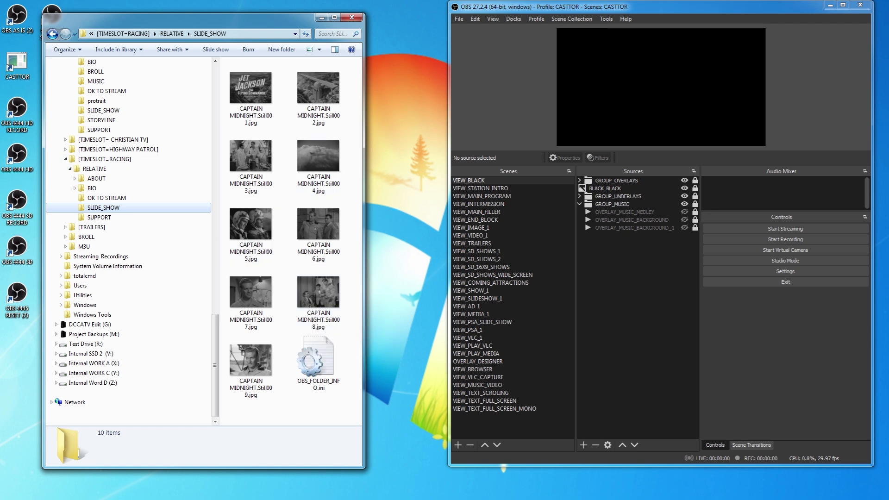
Arrange the schedule editor and a narrowed OBS window side by side, test-play the RACING episode with its new slide show, and stop it
left_click_drag(0, 65, 246, 44)
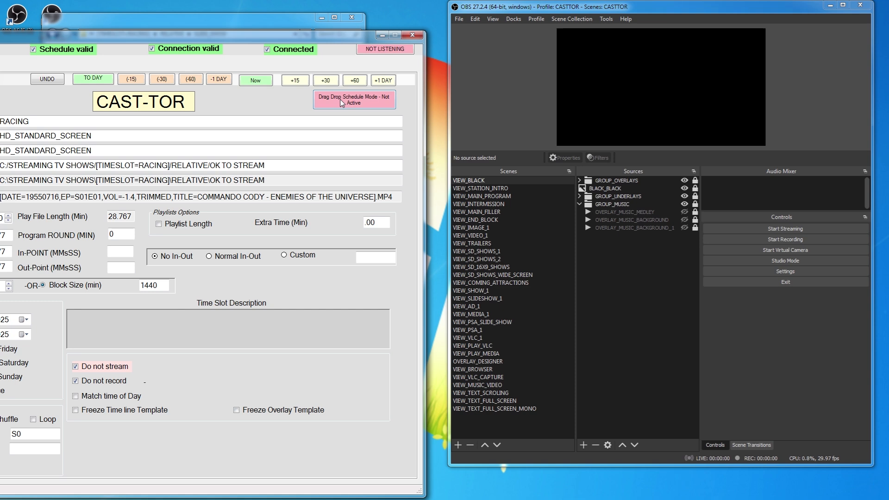
left_click_drag(452, 106, 618, 106)
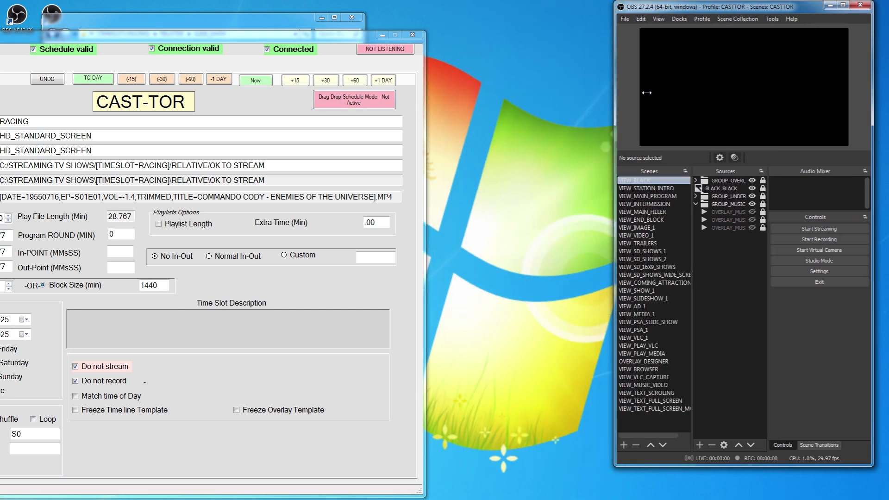
left_click_drag(268, 38, 449, 17)
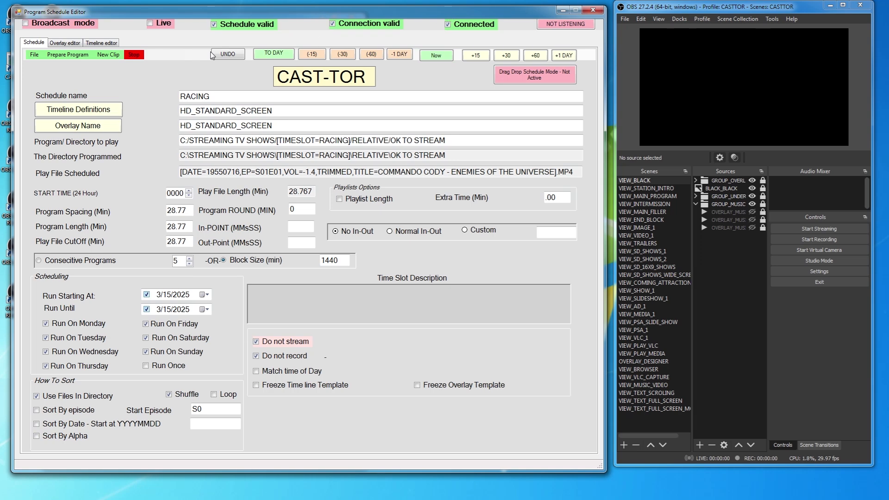
left_click(69, 55)
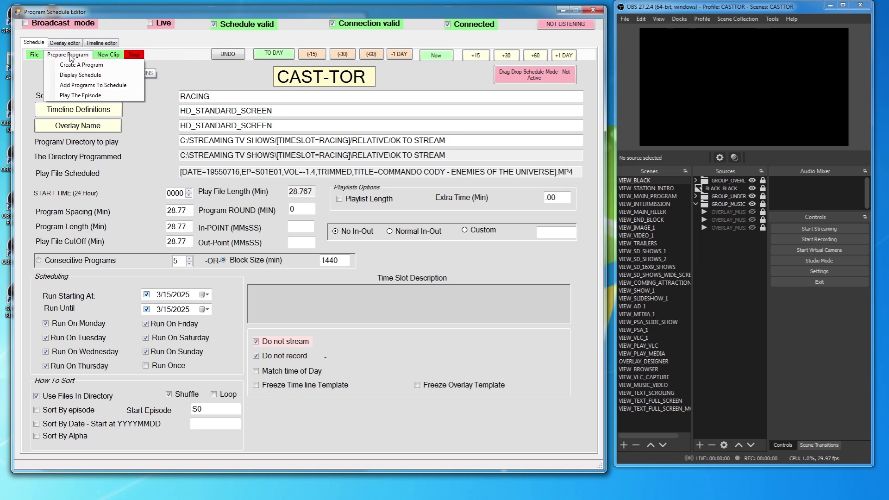
left_click(86, 97)
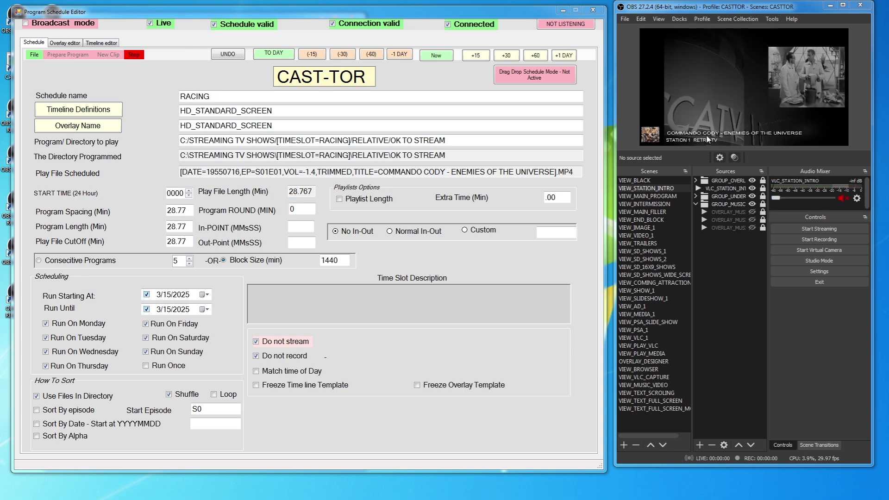
left_click(133, 55)
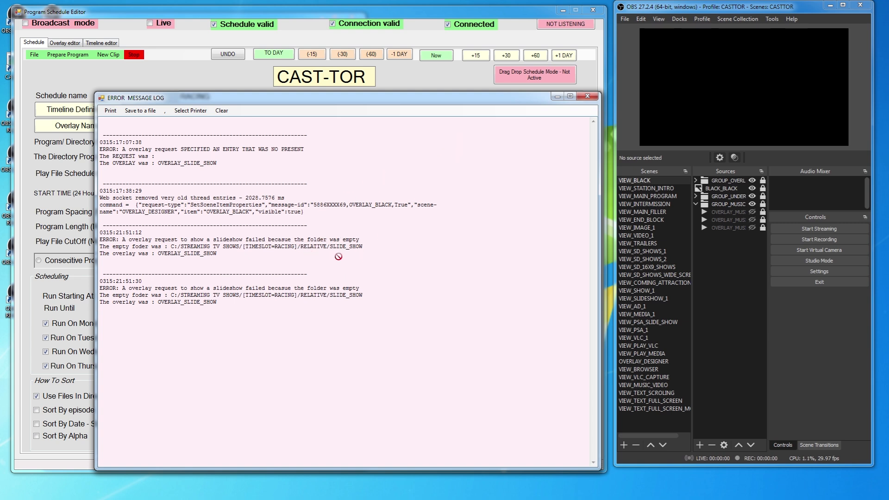
Close the error message log and bring the schedule editor back beside the OBS window
left_click(586, 97)
left_click(586, 96)
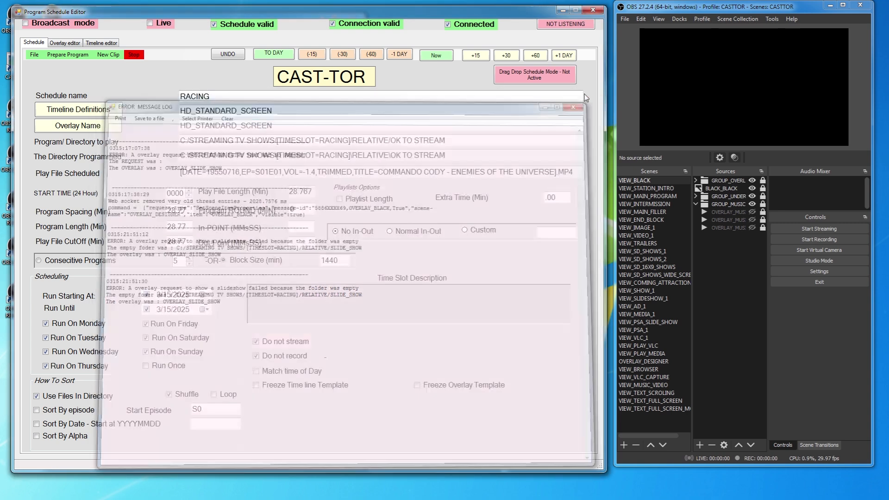
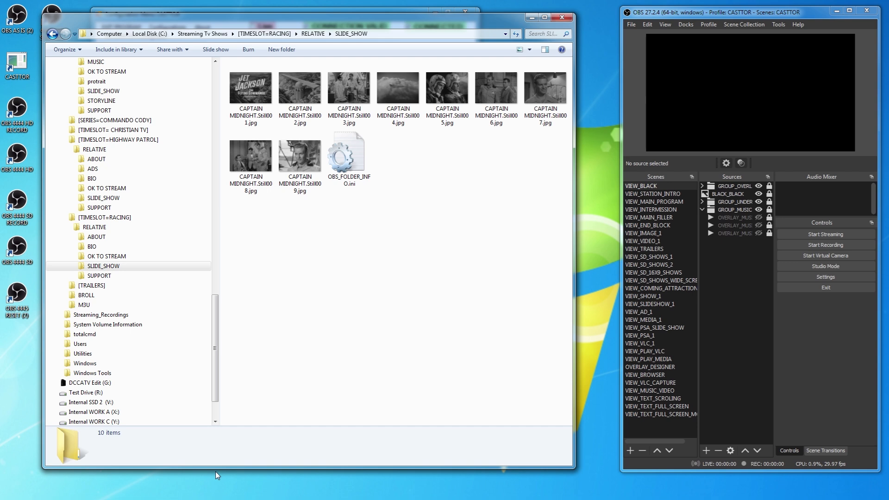
left_click_drag(0, 154, 392, 33)
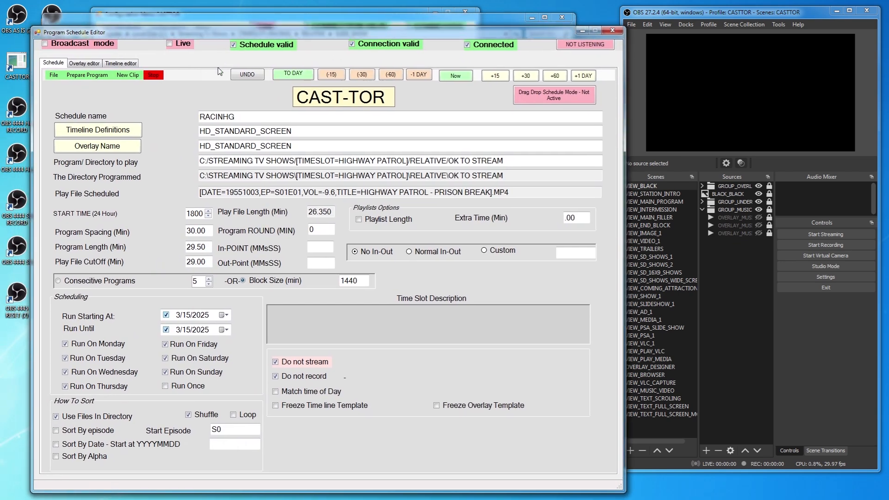
Examine the HD_STANDARD_SCREEN timeline template and the scene names available for its VIEW_STATION_INTRO row
left_click(121, 63)
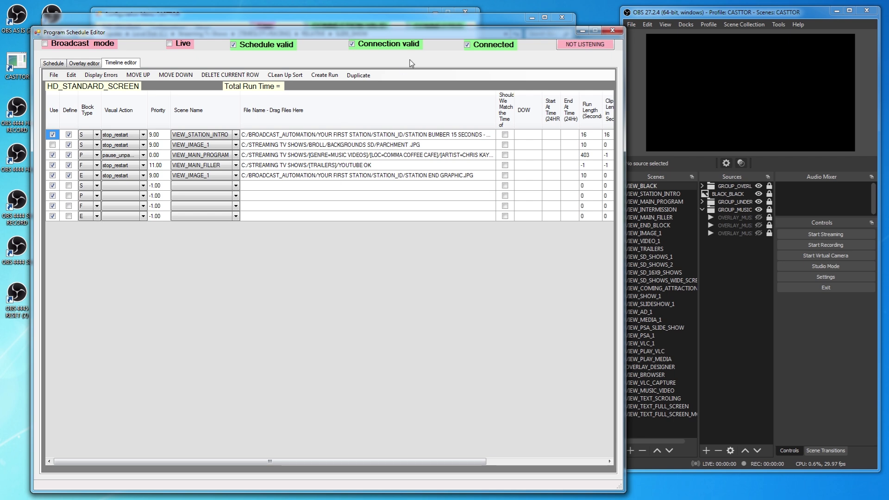
left_click_drag(433, 32, 415, 43)
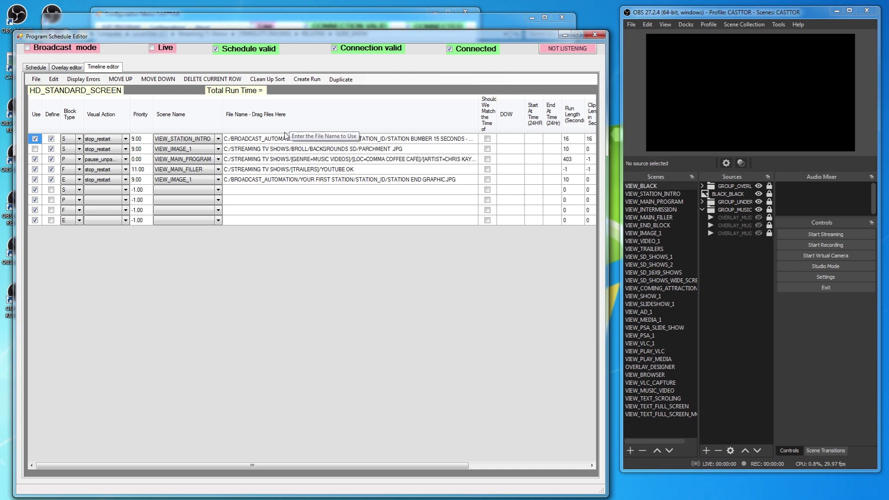
left_click(218, 139)
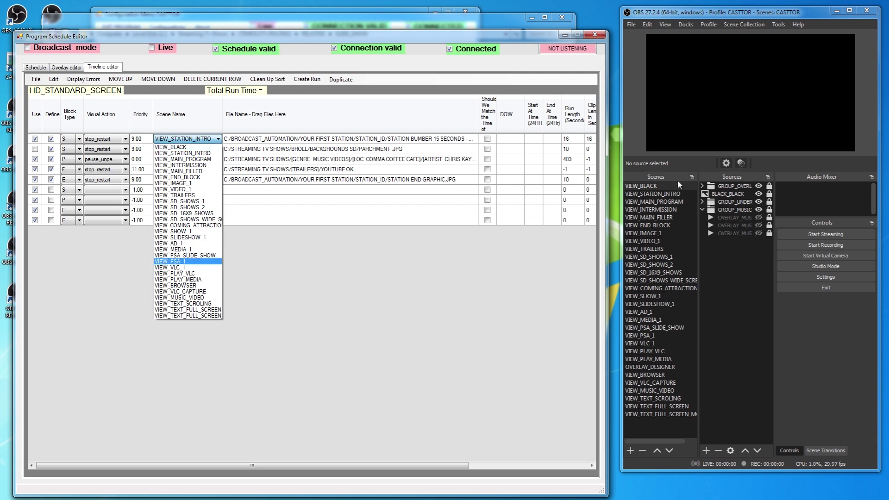
left_click(322, 104)
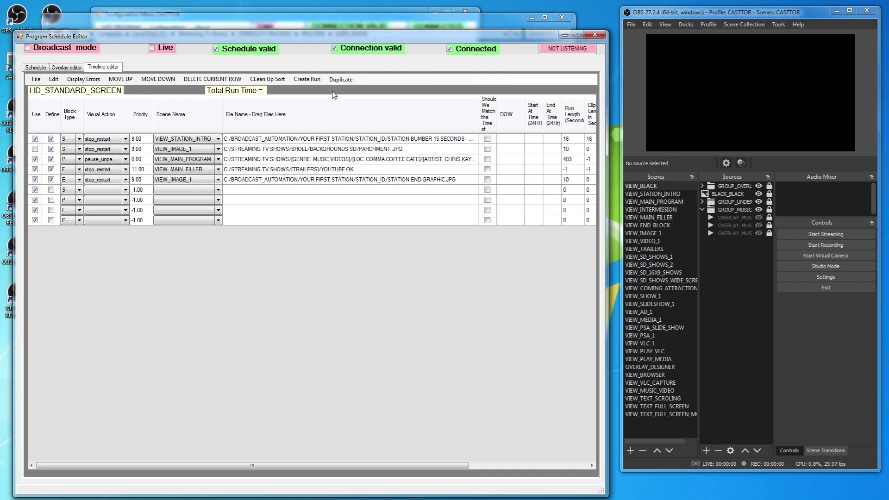
Widen the OBS window and inspect the sources of the station intro, main filler, trailers, browser, VLC capture and scrolling text scenes
left_click(641, 194)
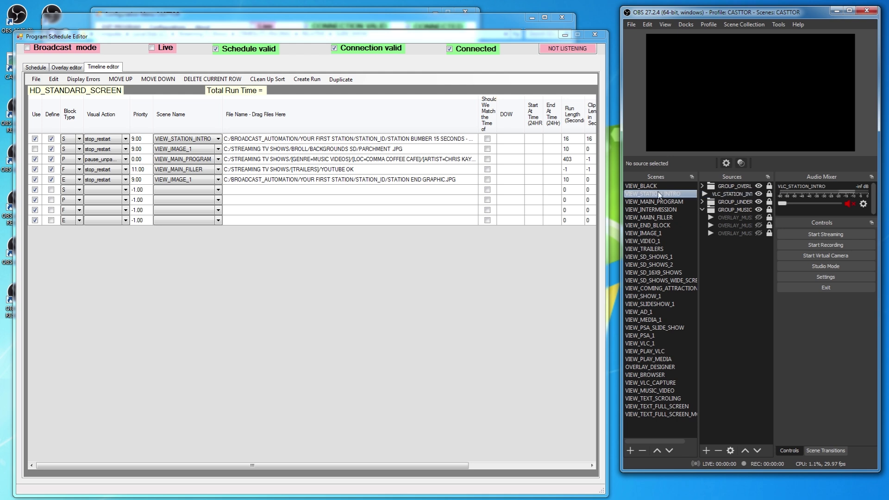
left_click_drag(619, 185, 455, 185)
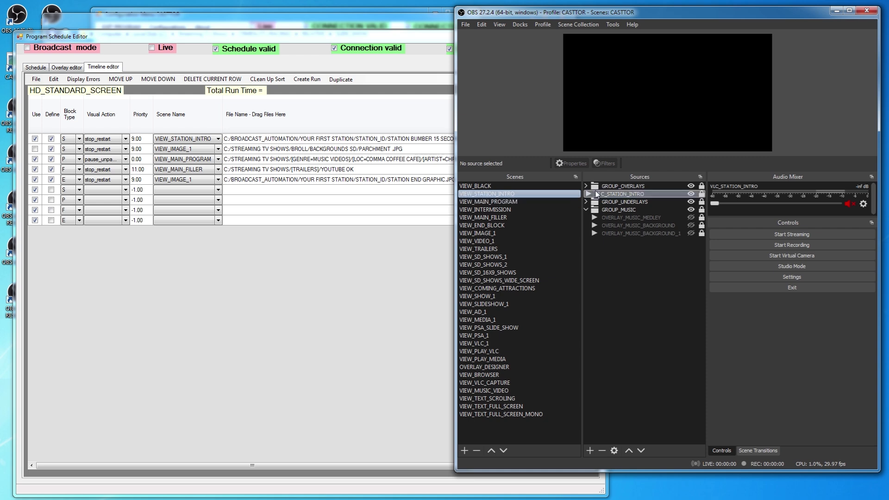
left_click(468, 217)
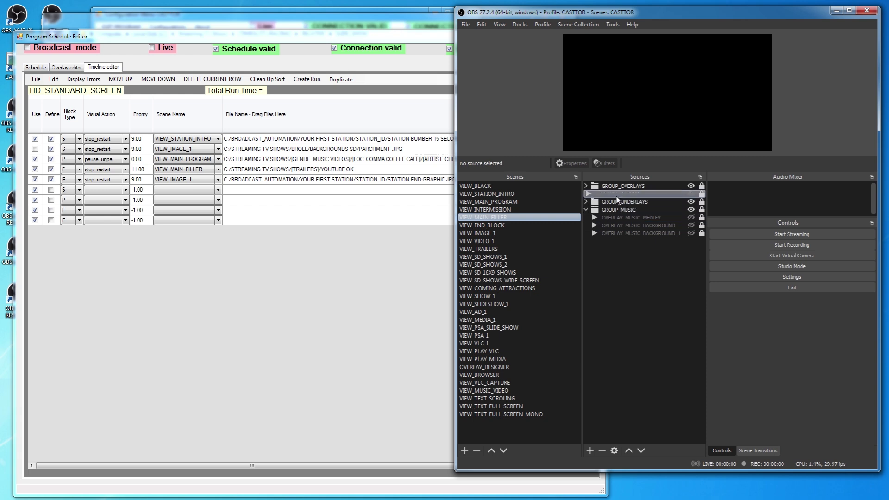
left_click(487, 250)
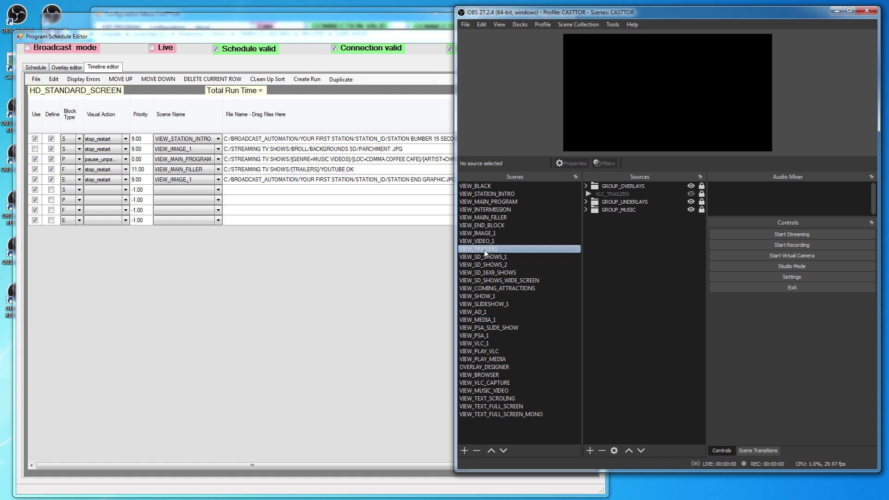
left_click(482, 375)
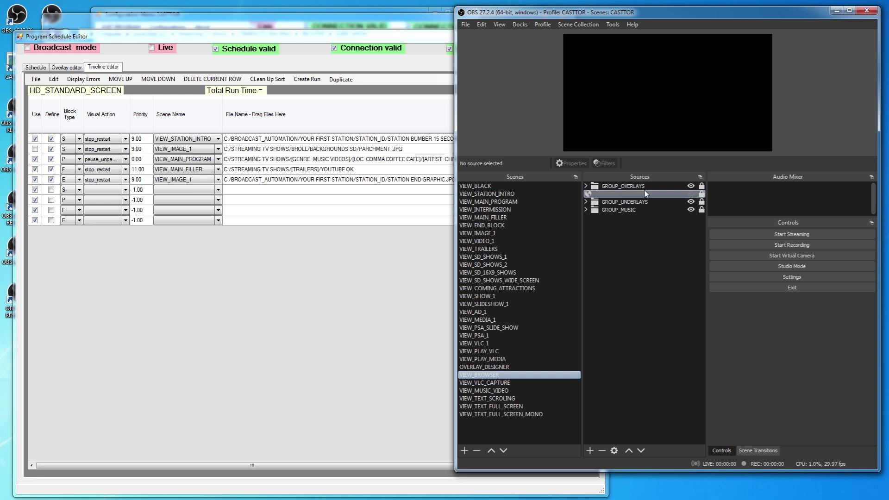
left_click(509, 383)
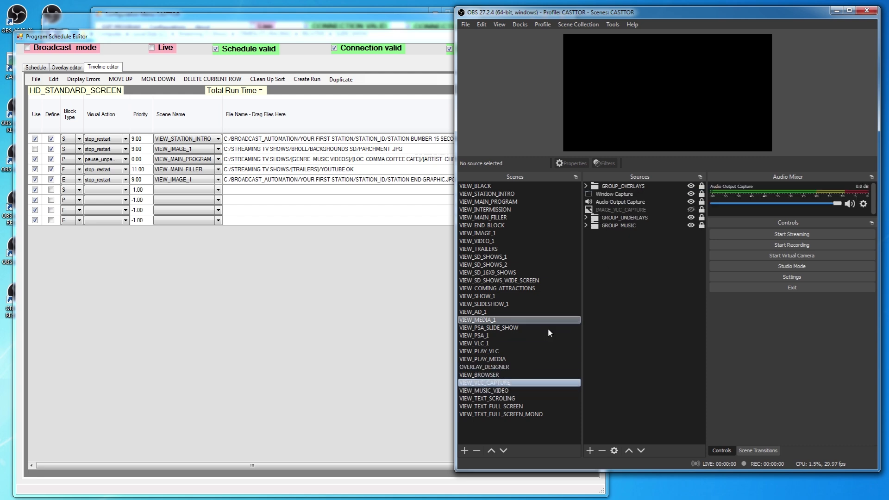
left_click(493, 399)
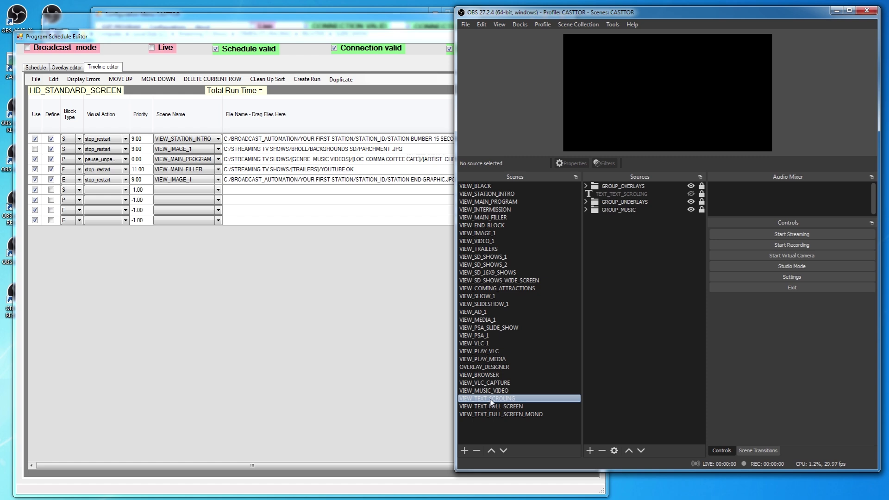
left_click(615, 197)
Move the OBS window clear of the schedule editor and narrow the timeline's File Name column to expose the remaining columns
left_click_drag(535, 13, 671, 14)
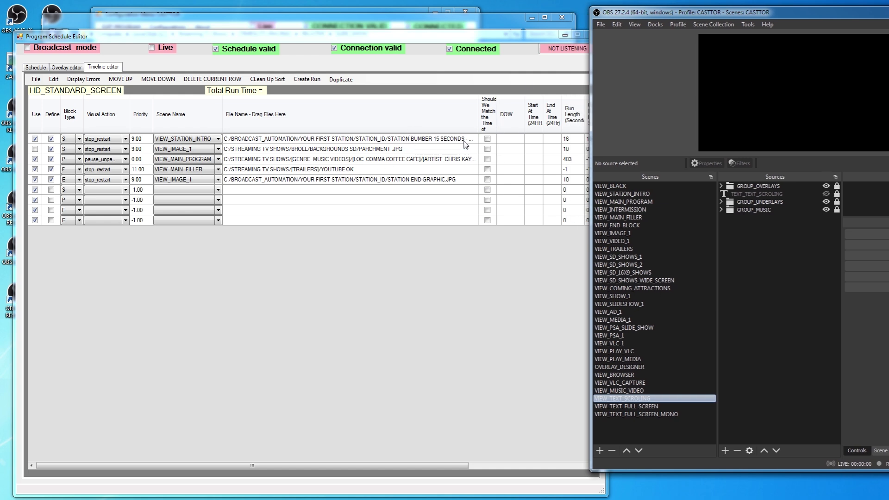
left_click_drag(624, 13, 701, 15)
left_click(481, 107)
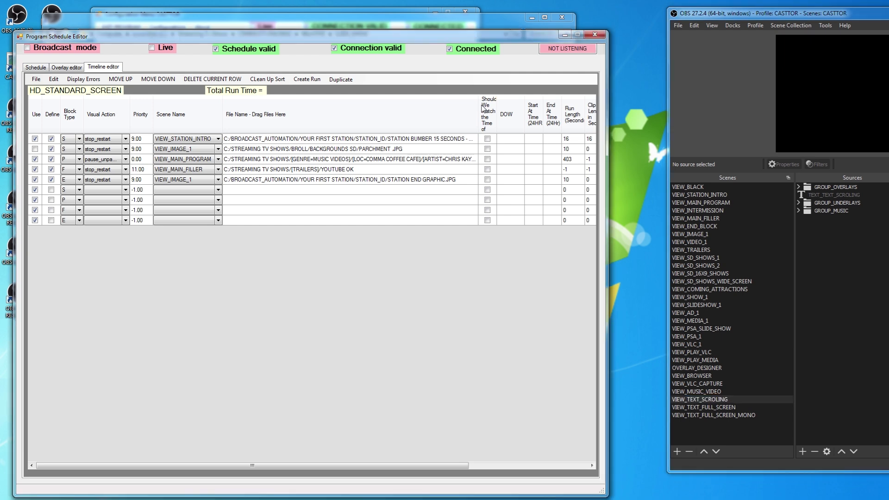
left_click_drag(479, 114, 327, 107)
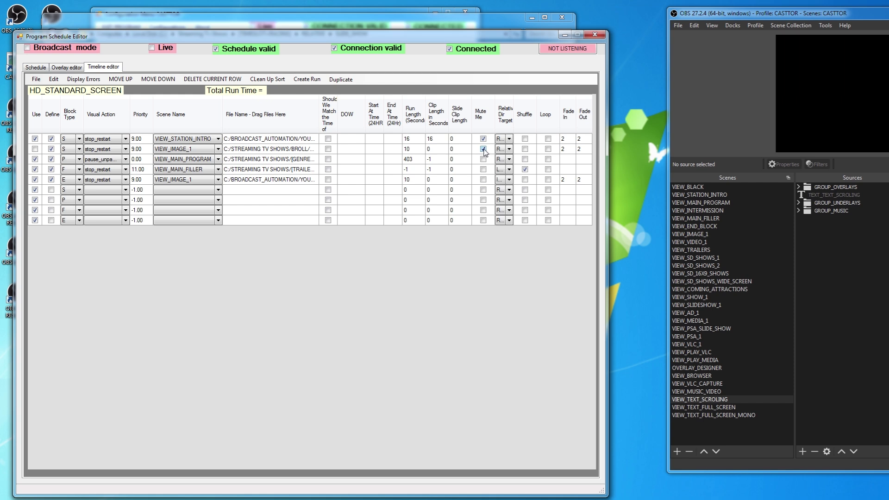
Compare the HD_STANDARD_SCREEN overlay list with the sources inside GROUP_OVERLAYS in OBS, down to the music and underlay entries
left_click(60, 67)
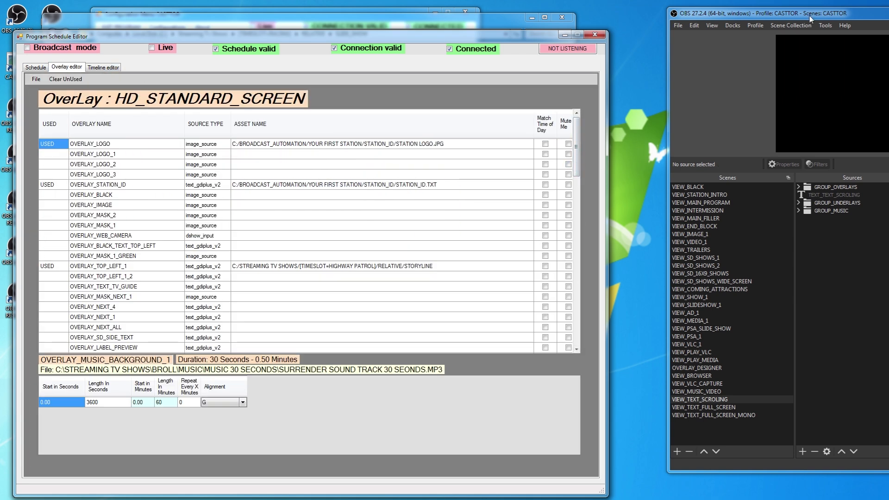
left_click_drag(811, 18, 764, 11)
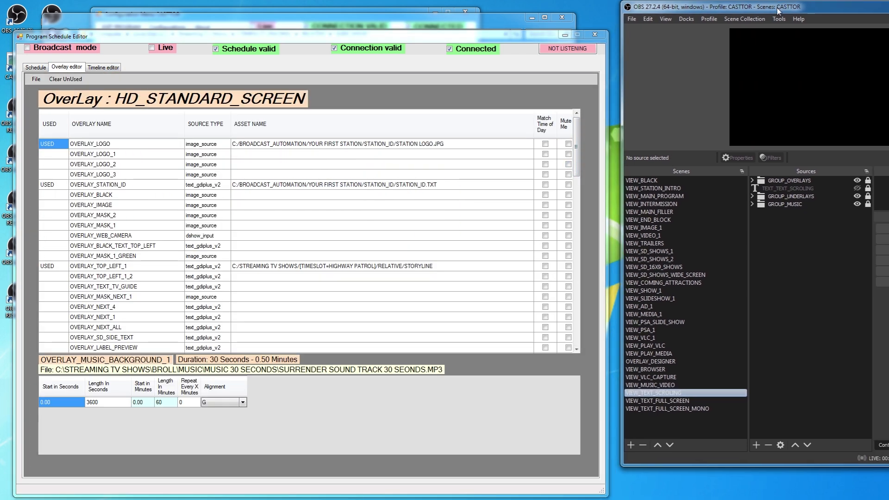
left_click(753, 181)
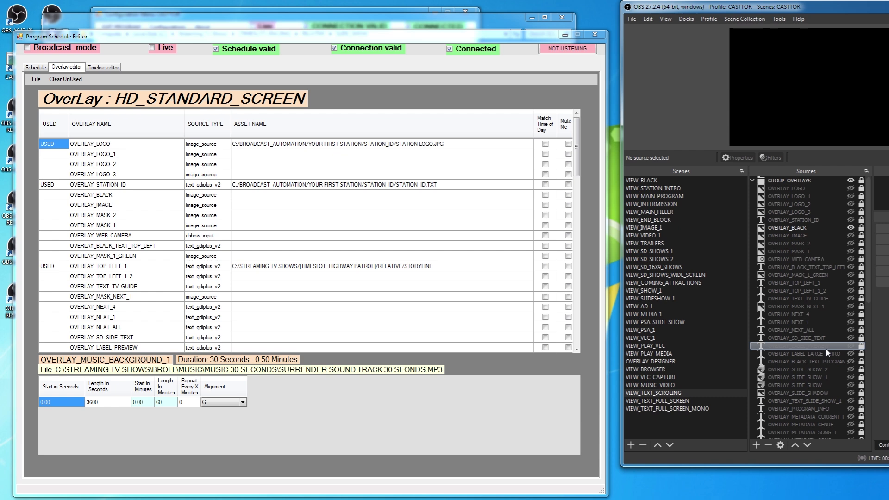
left_click_drag(579, 159, 584, 317)
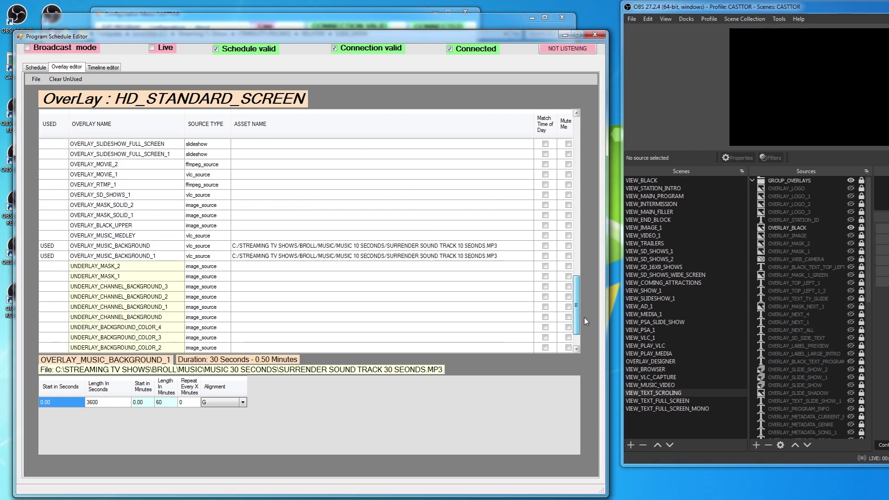
Check the timing and alignment settings of OVERLAY_MUSIC_BACKGROUND and OVERLAY_MUSIC_BACKGROUND_1
left_click(418, 248)
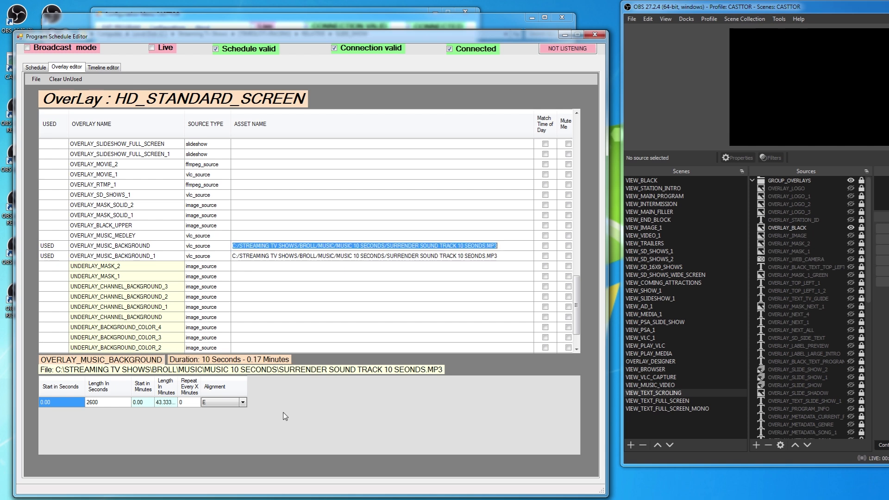
left_click(386, 259)
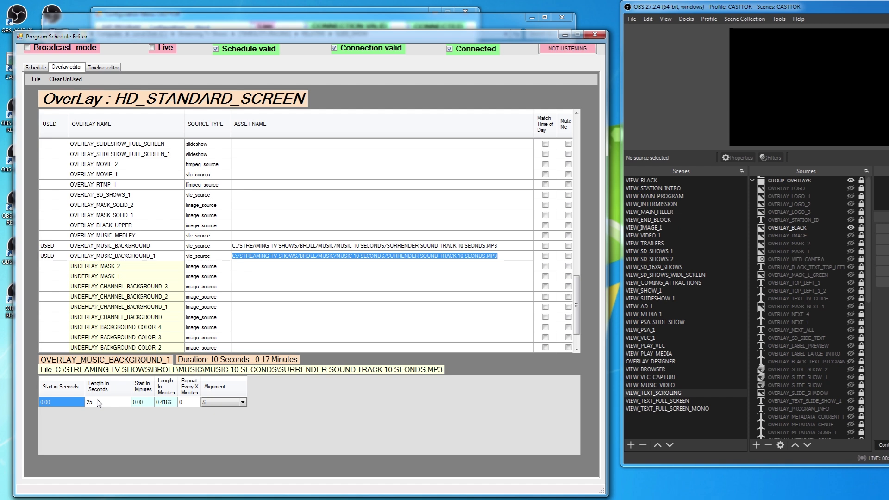
left_click(317, 247)
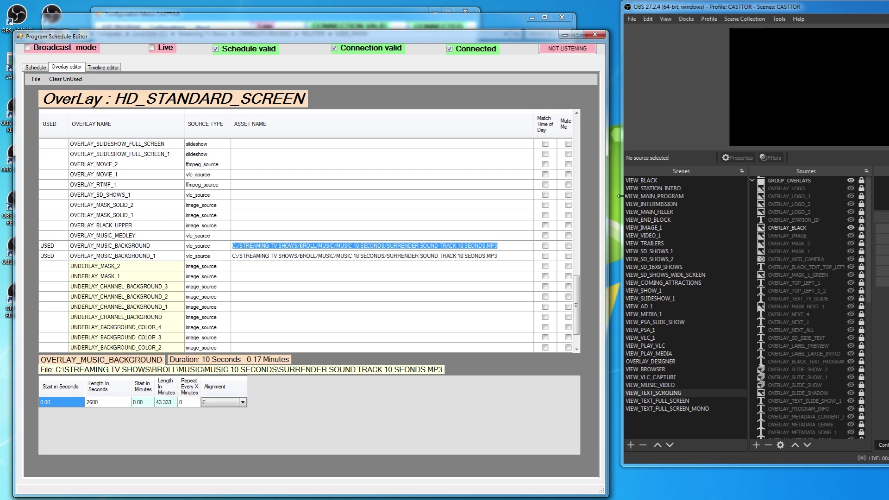
Compare the schedule's program directory with the timeline rows, then inspect the filler row's file path and the station intro's visual action
left_click(95, 68)
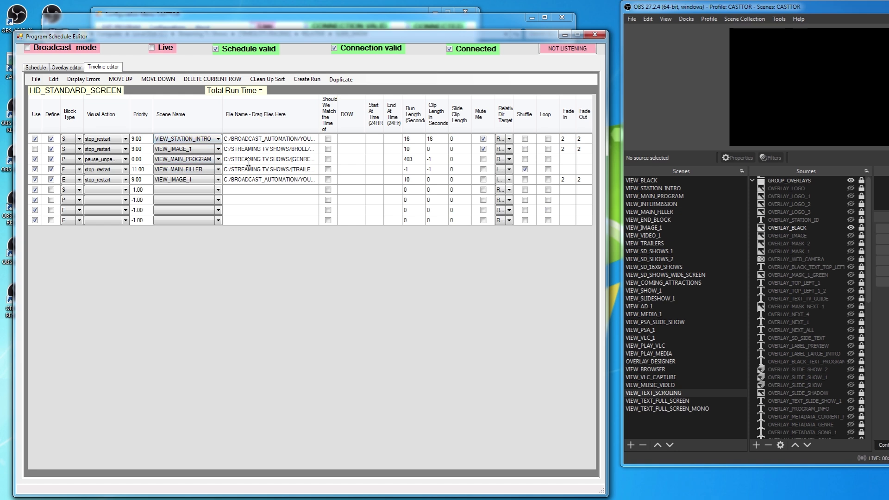
left_click(36, 67)
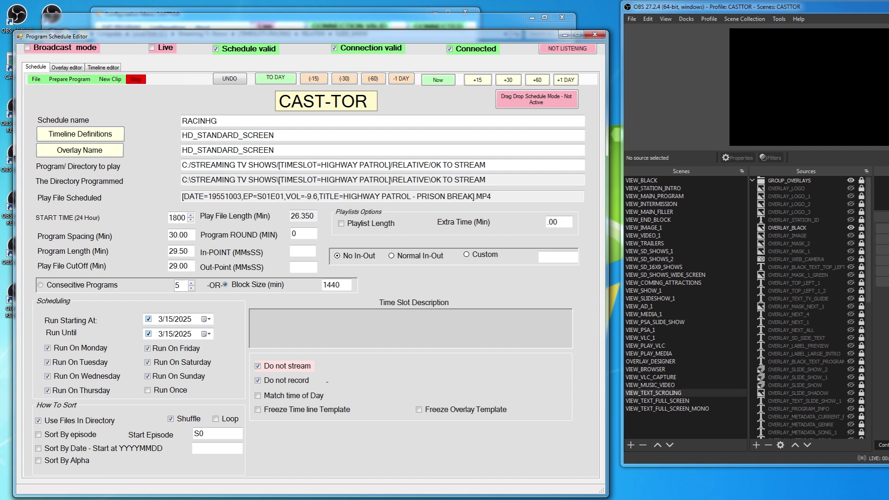
left_click(103, 69)
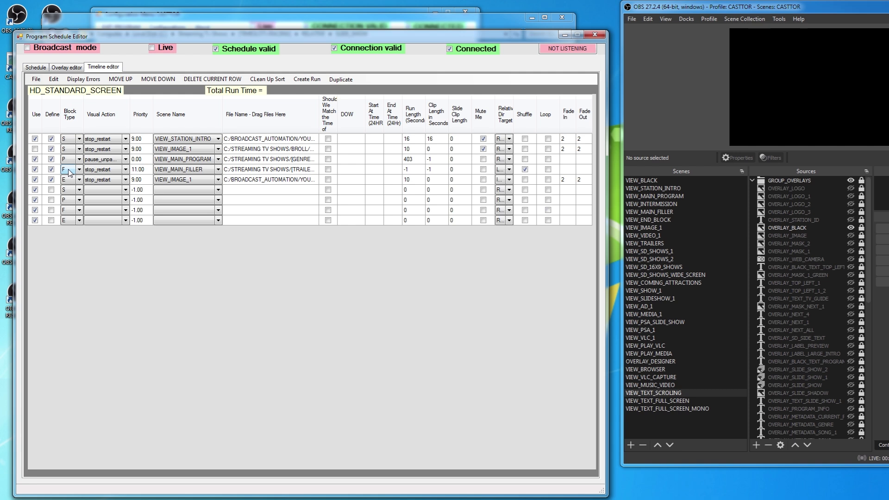
left_click(303, 173)
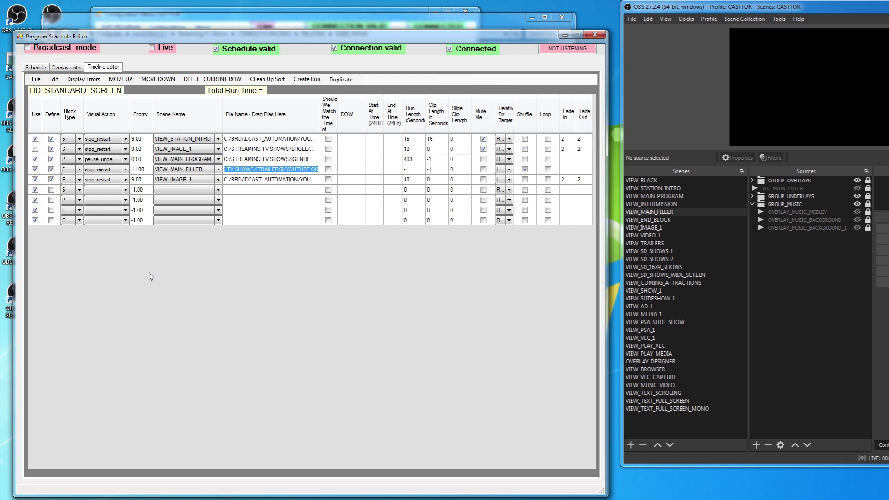
left_click(125, 139)
left_click(109, 144)
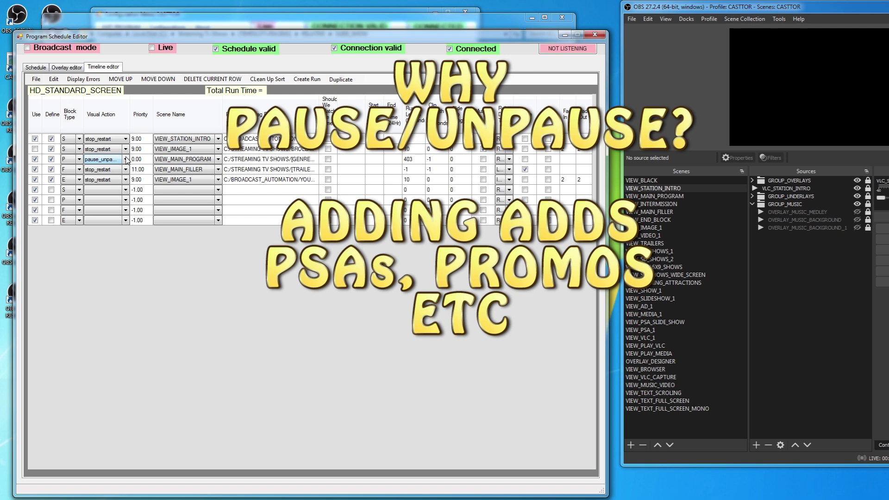
Open the CHRISTIAN TV schedule from the common programs folder
left_click(36, 68)
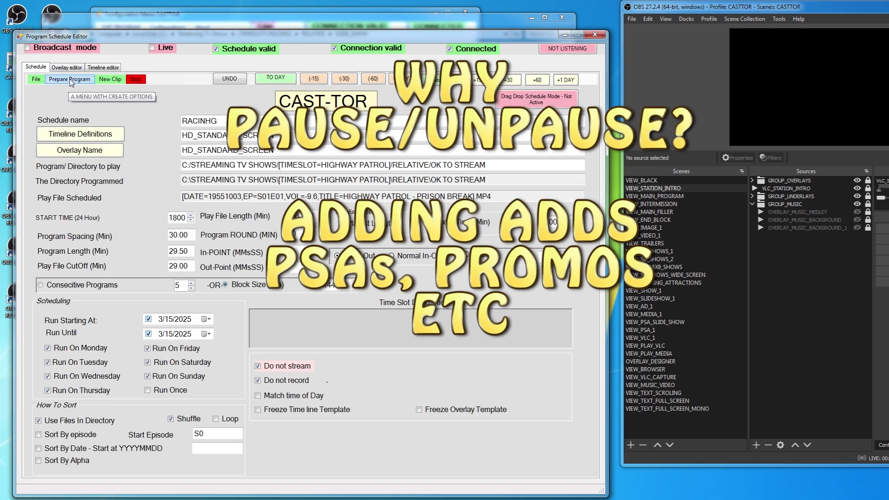
left_click(36, 79)
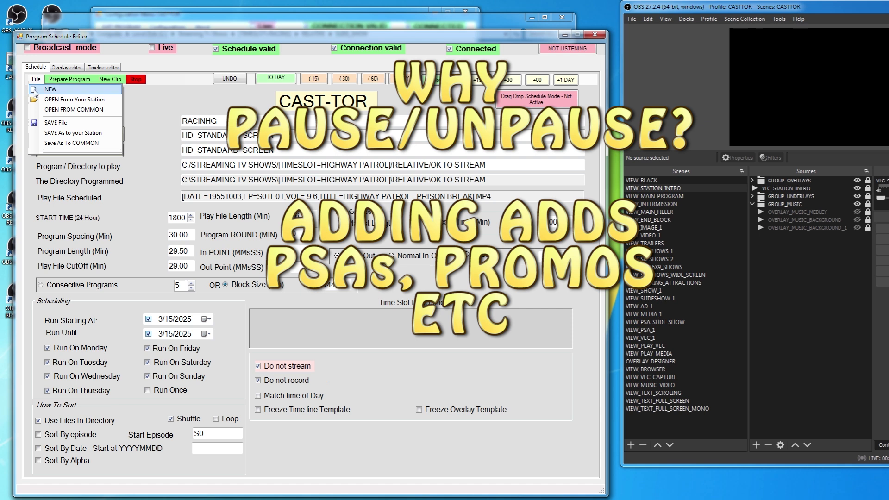
left_click(86, 110)
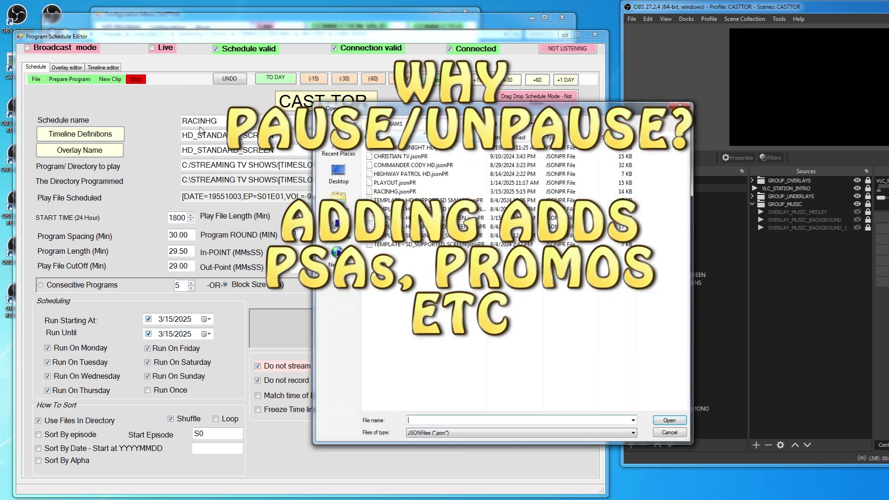
double_click(402, 156)
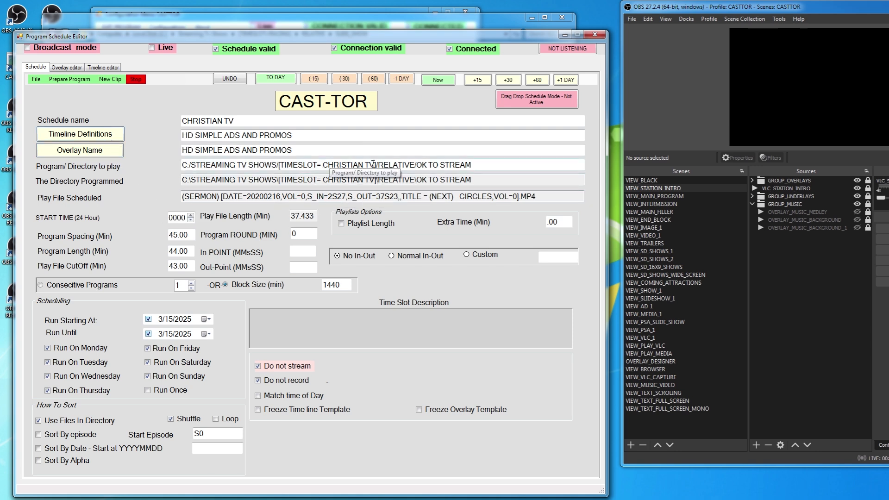
Test-play the CHRISTIAN TV episode, bring the whole OBS window into view to watch its ads, and stop the playback
left_click(65, 80)
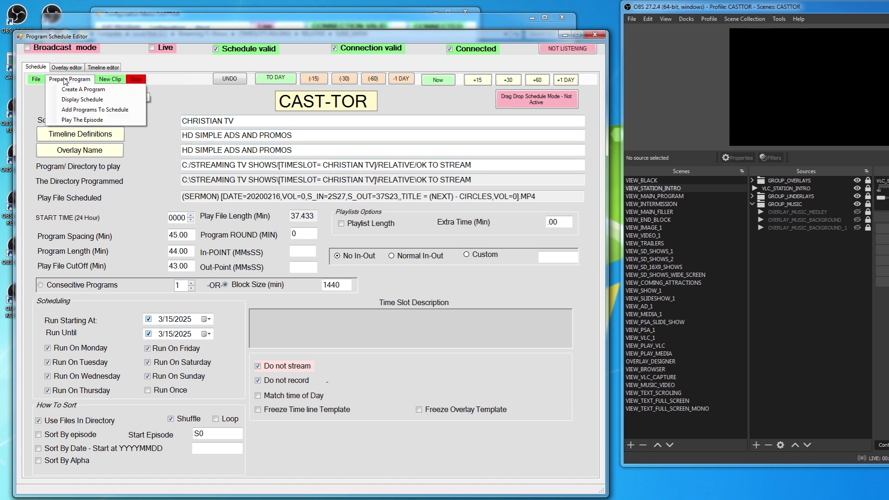
left_click(78, 120)
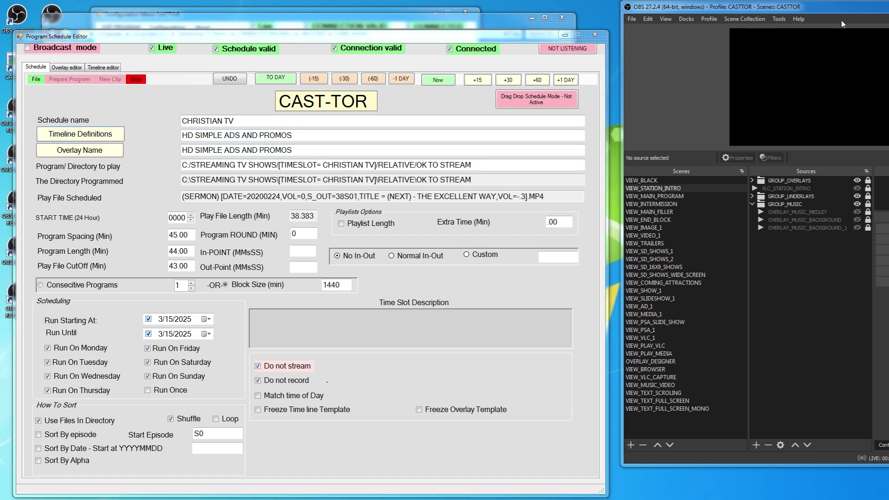
left_click_drag(841, 9, 670, 11)
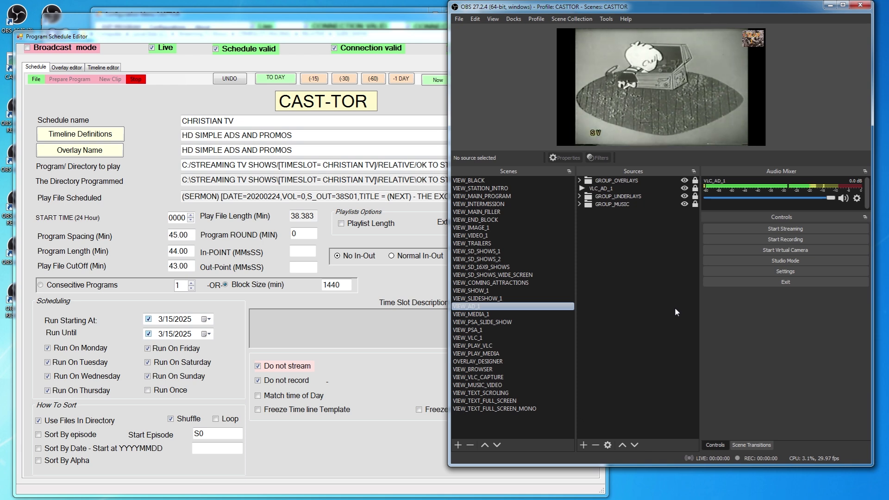
left_click(138, 83)
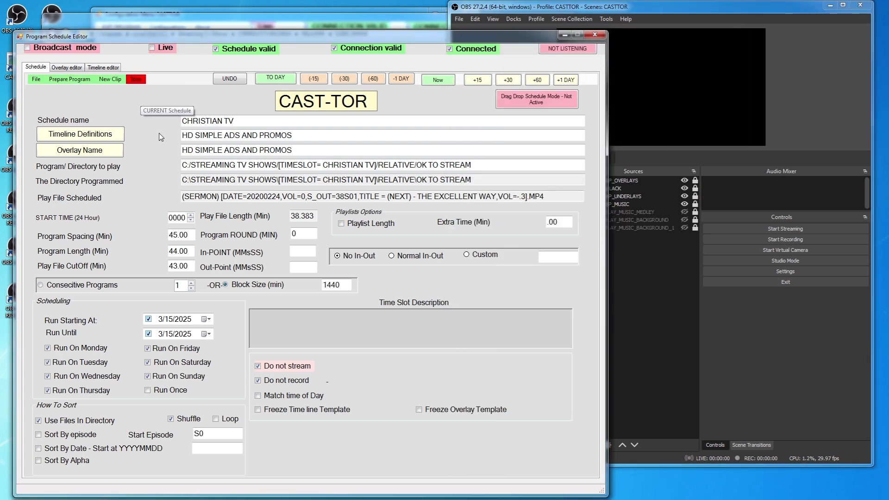
Inspect the VIEW_AD_1 row of the HD SIMPLE ADS AND PROMOS timeline, widening the File Name column to read the full paths
left_click(103, 68)
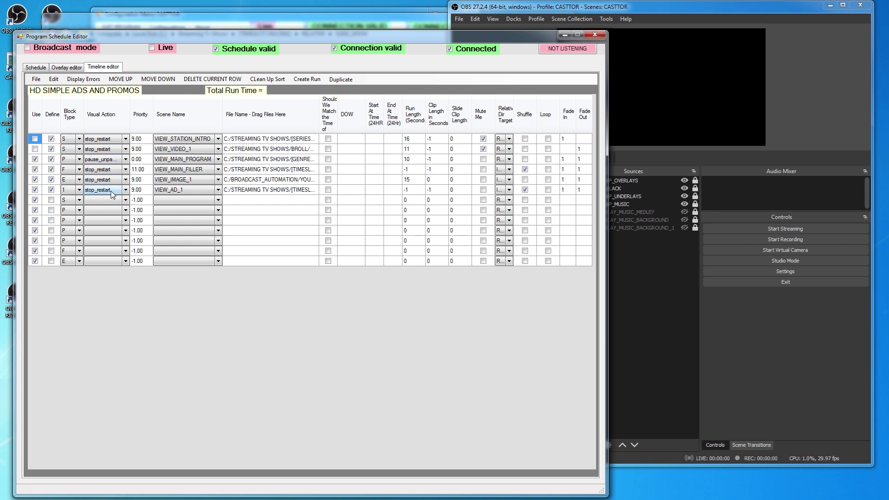
left_click(190, 190)
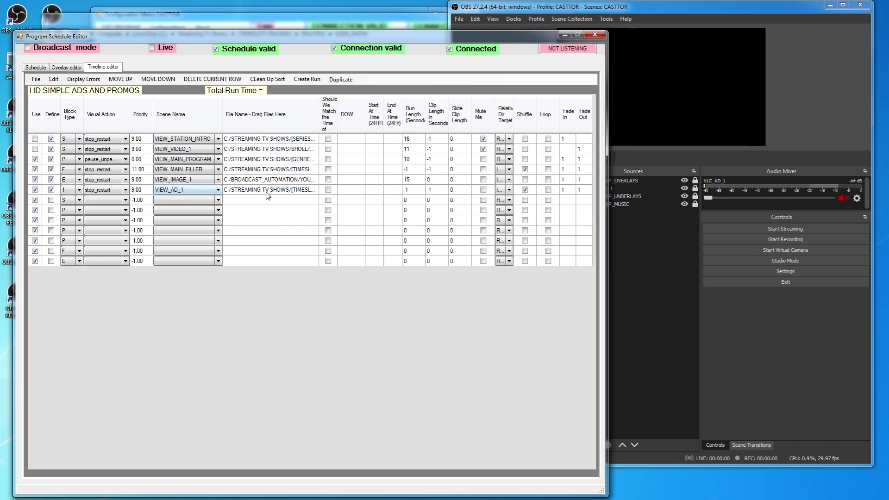
left_click_drag(319, 119, 481, 119)
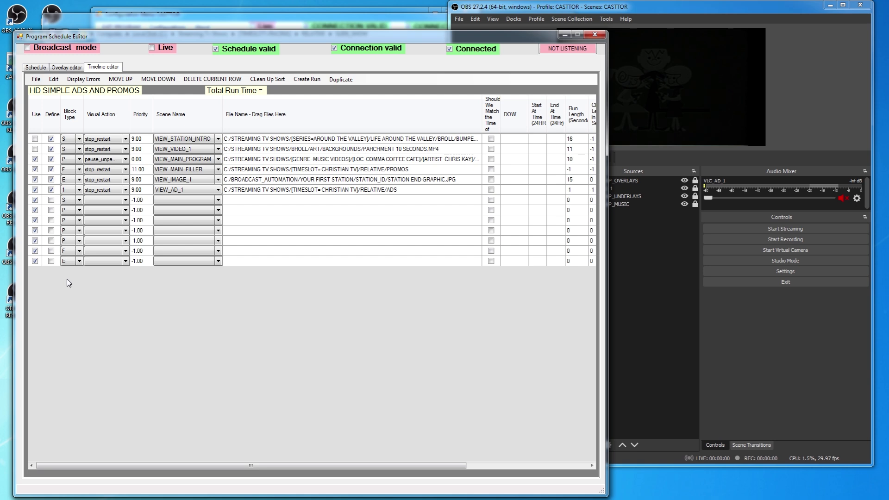
Show the insert settings of the P rows and toggle the block-start offset reference off and back on for the 15 and 60 second inserts
double_click(237, 210)
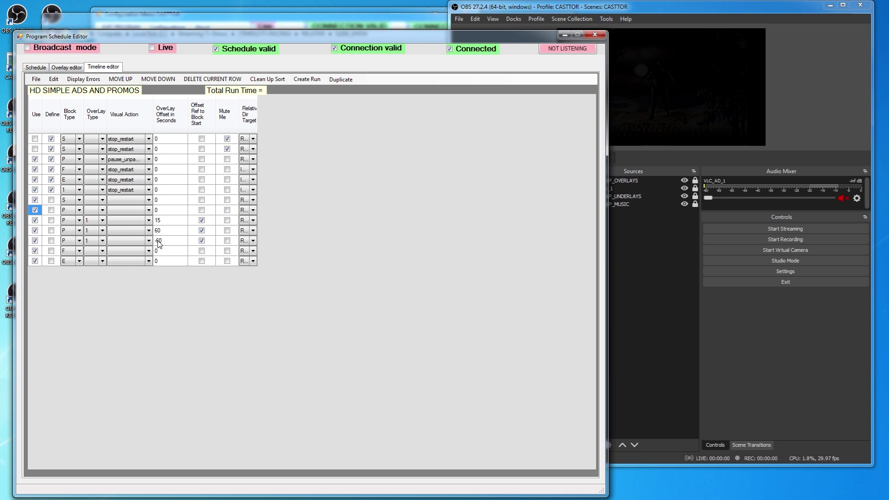
left_click(201, 220)
left_click(201, 230)
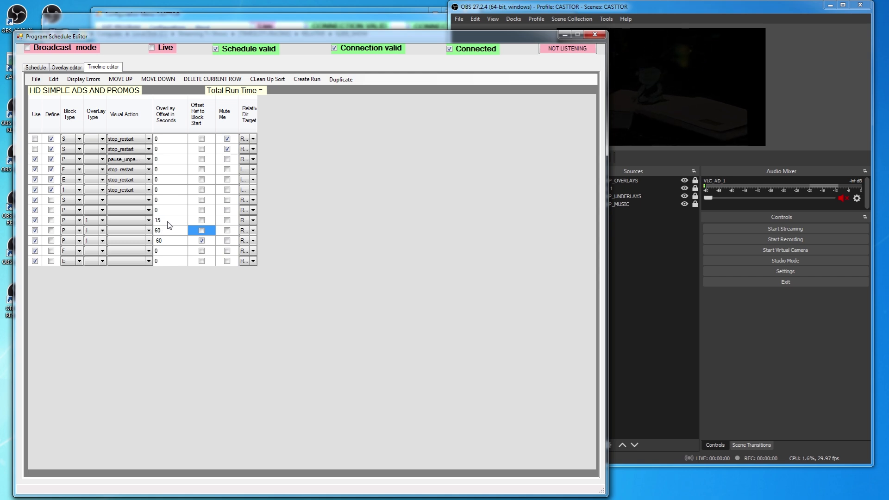
left_click(201, 221)
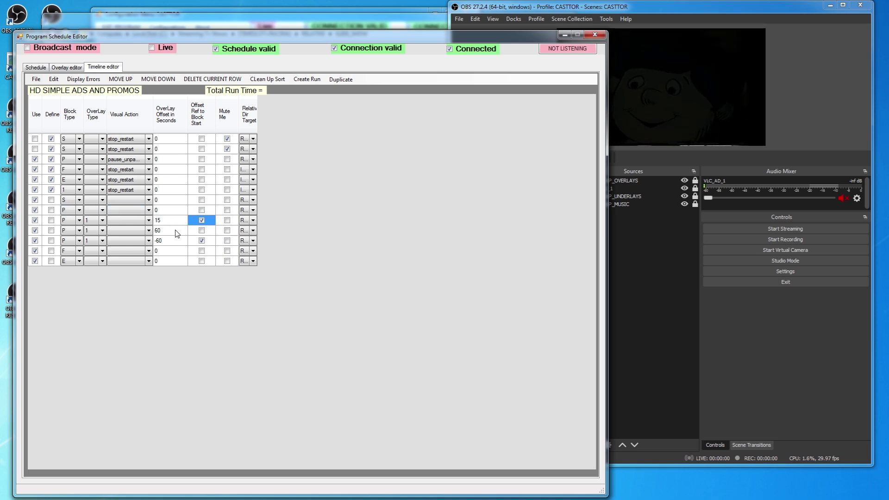
left_click(201, 230)
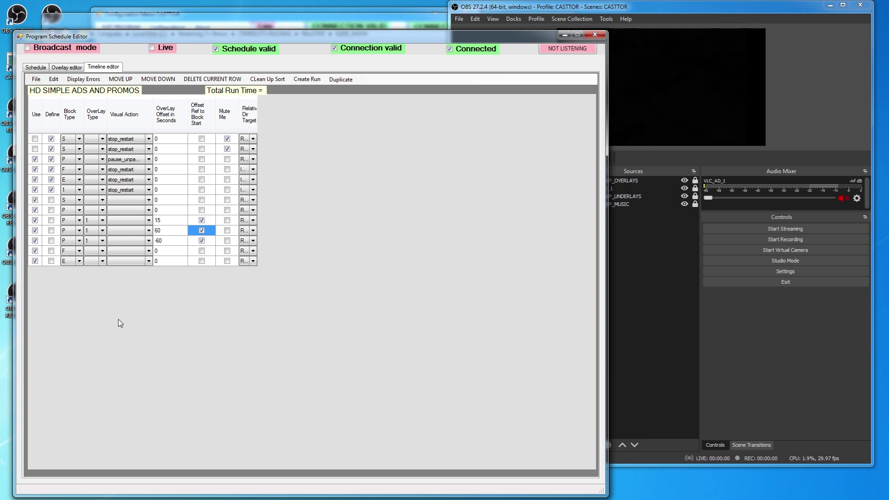
left_click(158, 241)
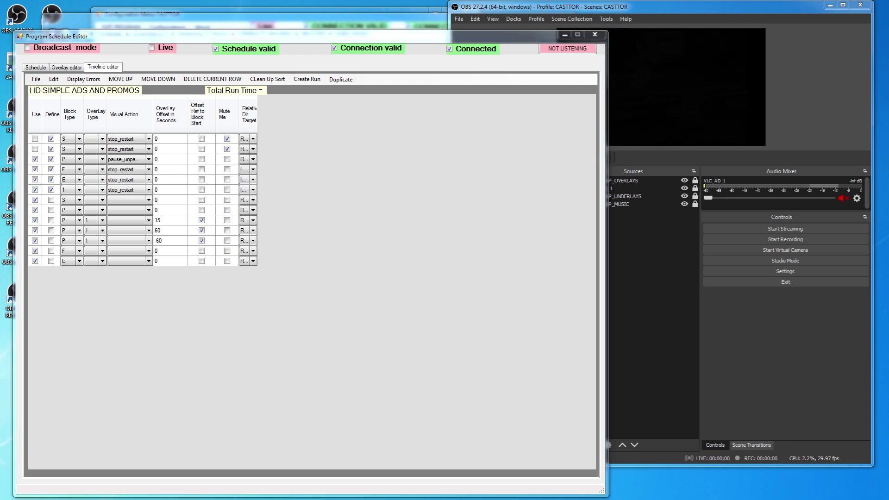
Read through the CHRISTIAN TV timeline report, checking the inserted ads, promo filler and end graphic blocks, and close it
left_click_drag(0, 116, 398, 52)
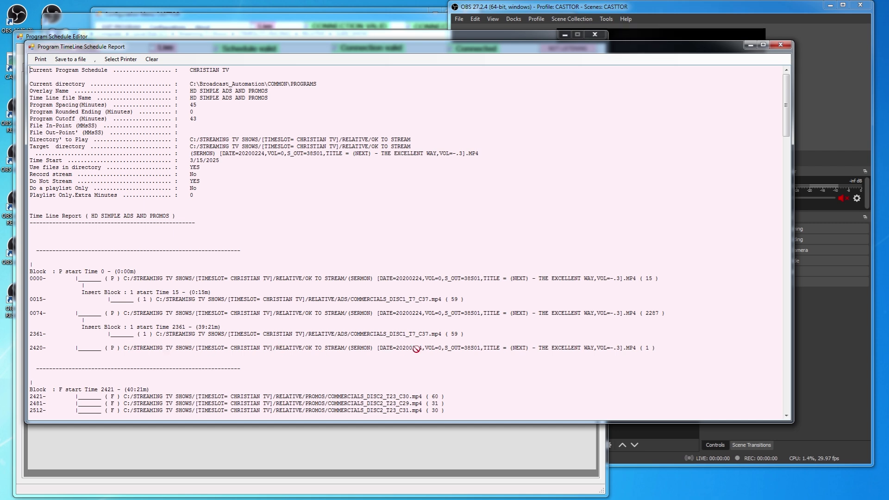
scroll(253, 282, "down", 5)
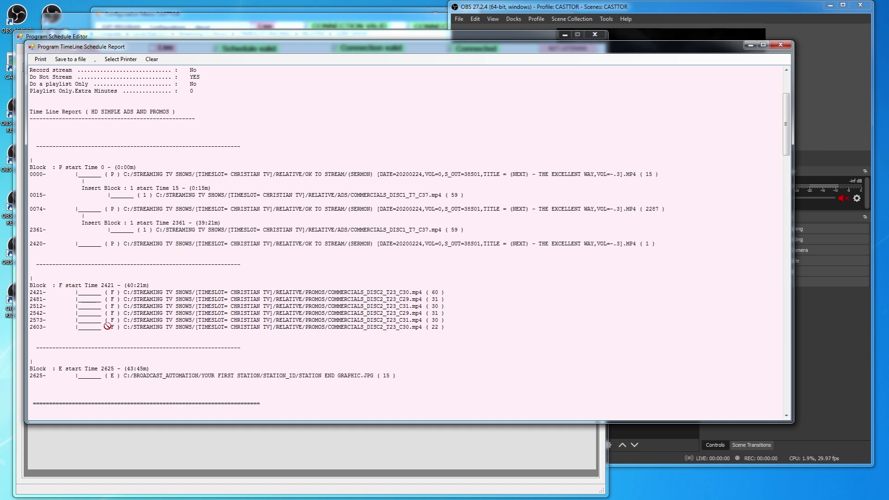
left_click_drag(325, 325, 348, 313)
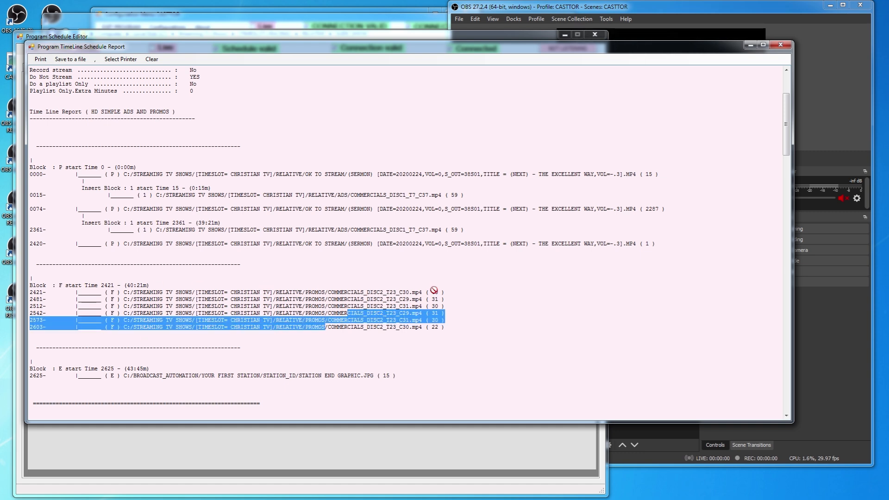
left_click(362, 293)
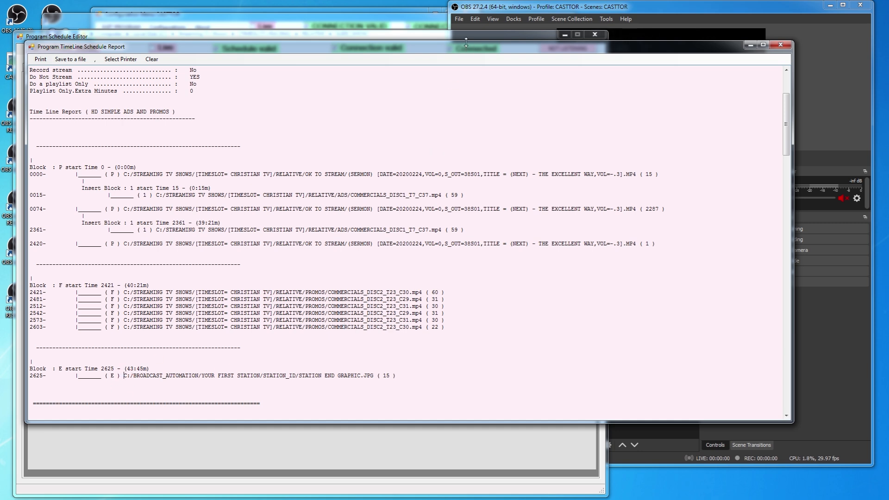
left_click(781, 45)
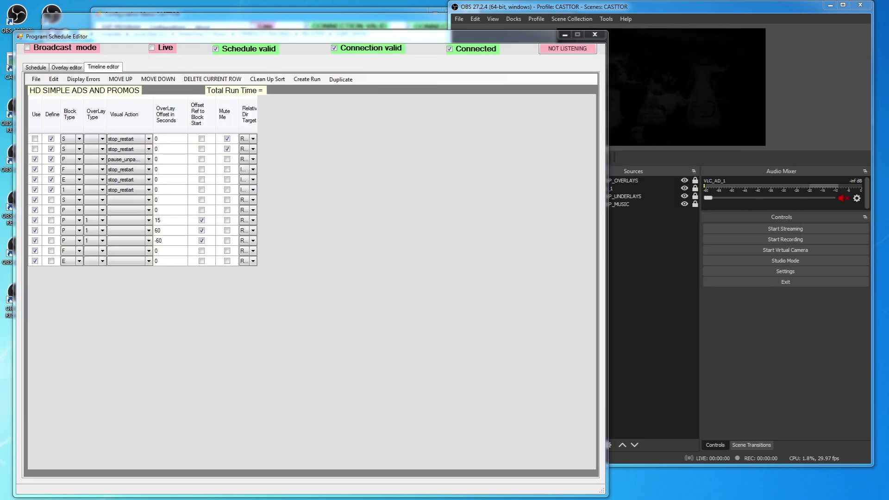
Set the CHRISTIAN TV schedule's program spacing to 60 minutes, and both program length and play file cutoff to 59 minutes
left_click(36, 67)
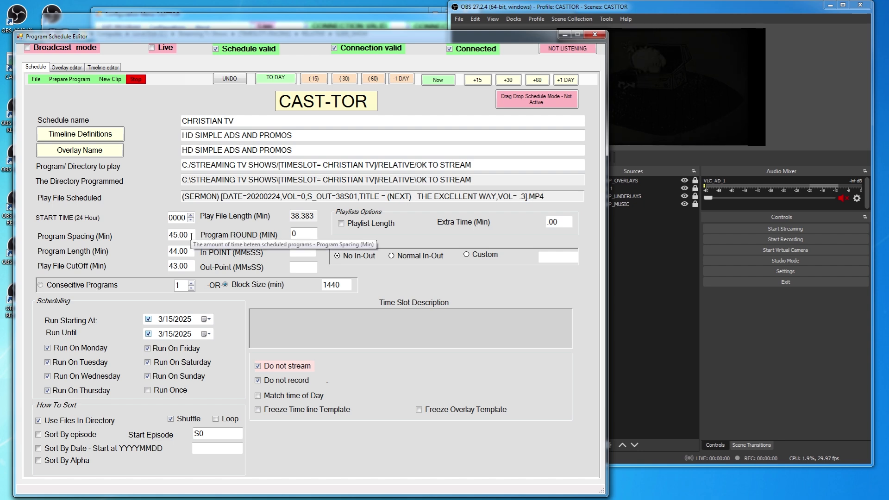
left_click_drag(192, 236, 144, 237)
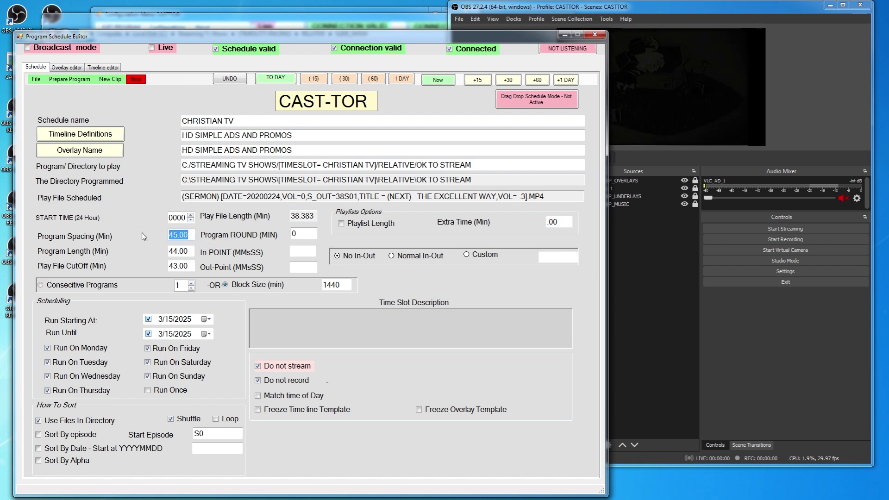
type("60")
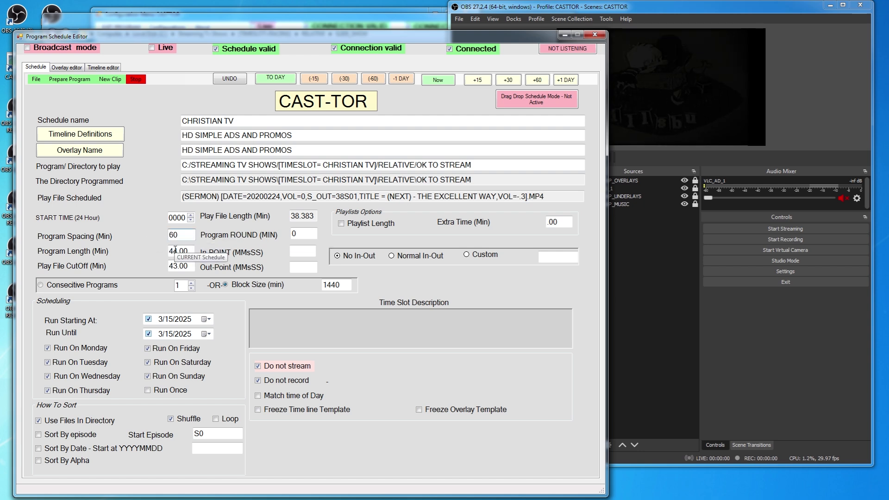
left_click_drag(191, 251, 165, 249)
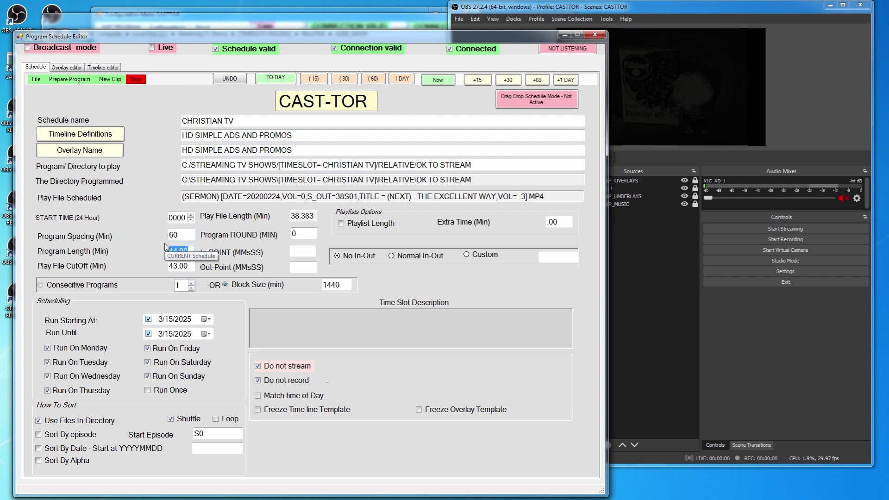
type("59")
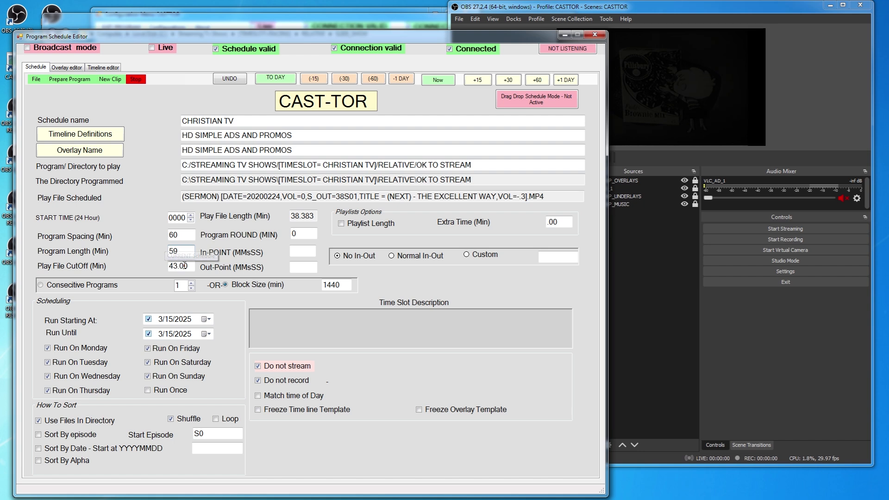
left_click_drag(187, 265, 154, 266)
key("BackSpace")
key("ctrl+z")
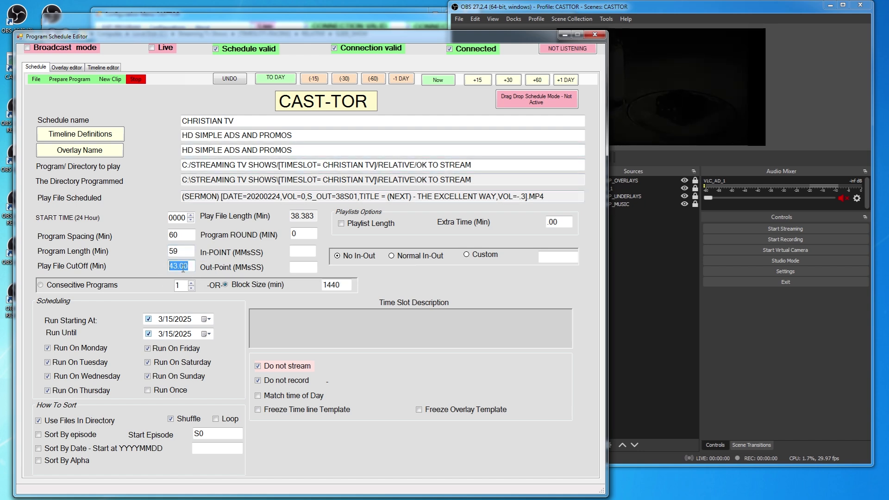
type("59")
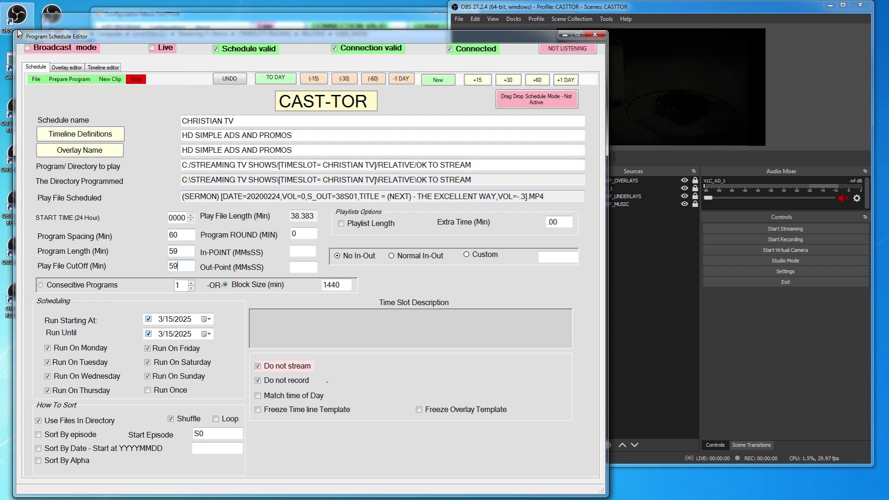
Create a preview program from the new durations, check the filler and end blocks in its report, and return to the schedule editor
left_click(70, 79)
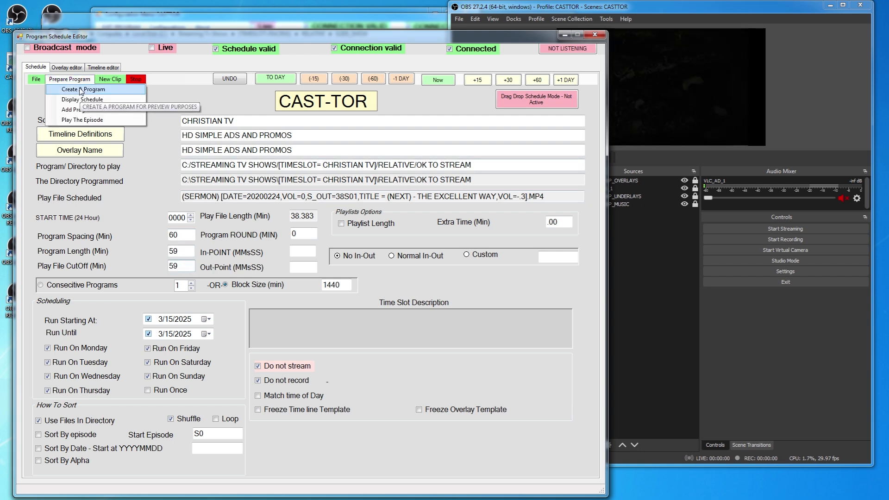
left_click_drag(1, 185, 824, 51)
left_click(68, 81)
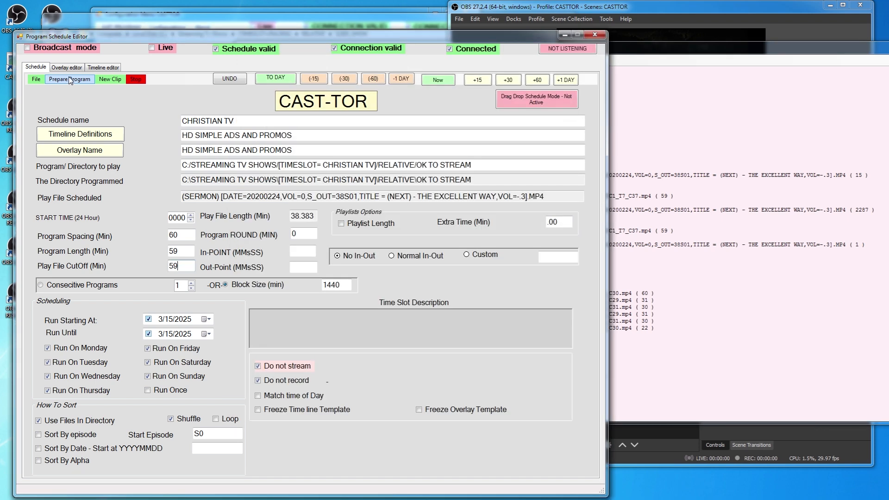
left_click(70, 79)
left_click(84, 89)
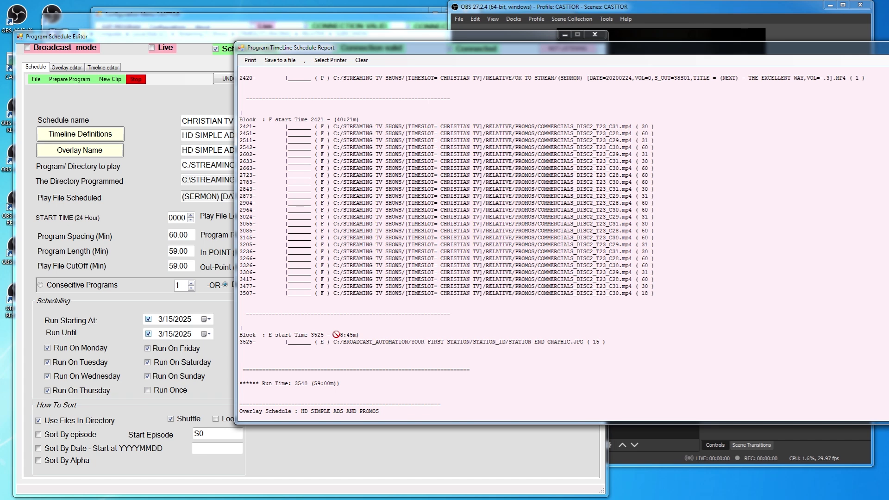
left_click(206, 39)
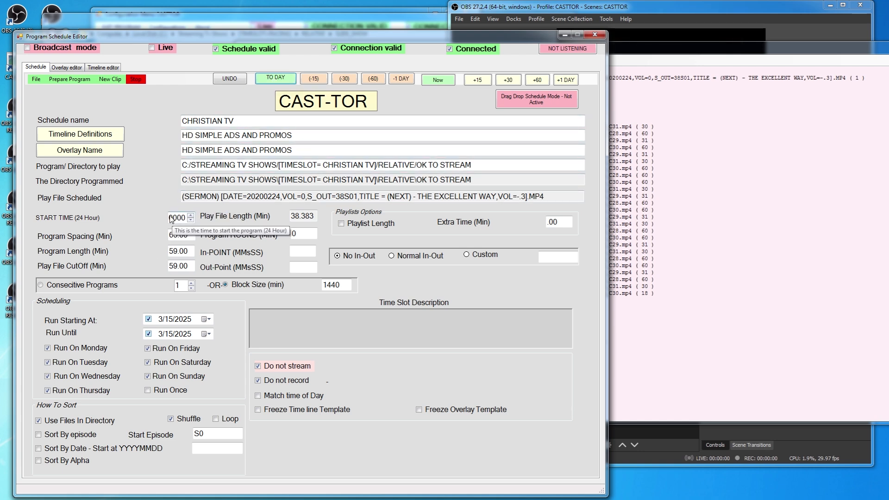
Set the schedule to start at 0800 with 4 consecutive programs and to run until 3/20/2025
left_click(537, 80)
left_click(537, 80)
left_click(537, 80)
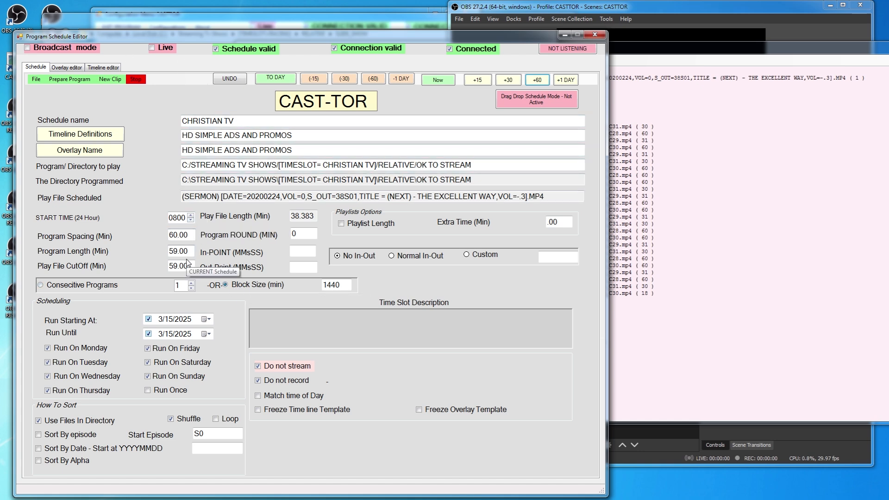
left_click(40, 286)
double_click(192, 283)
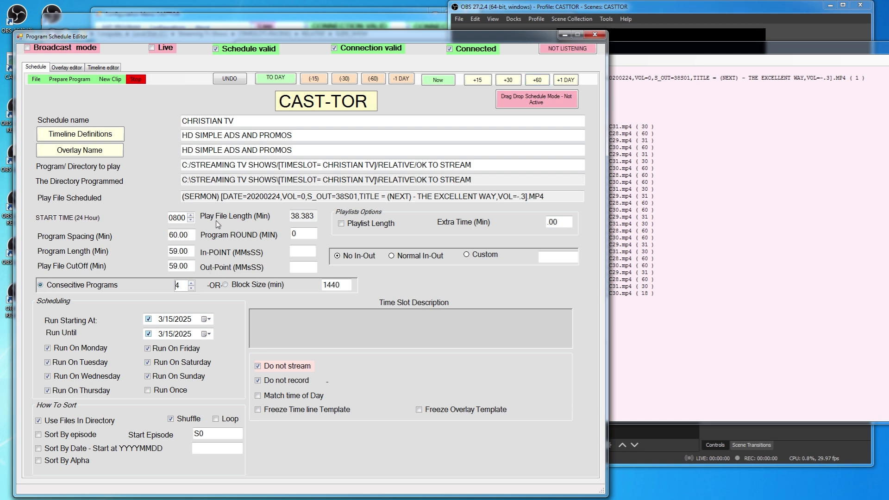
left_click(70, 79)
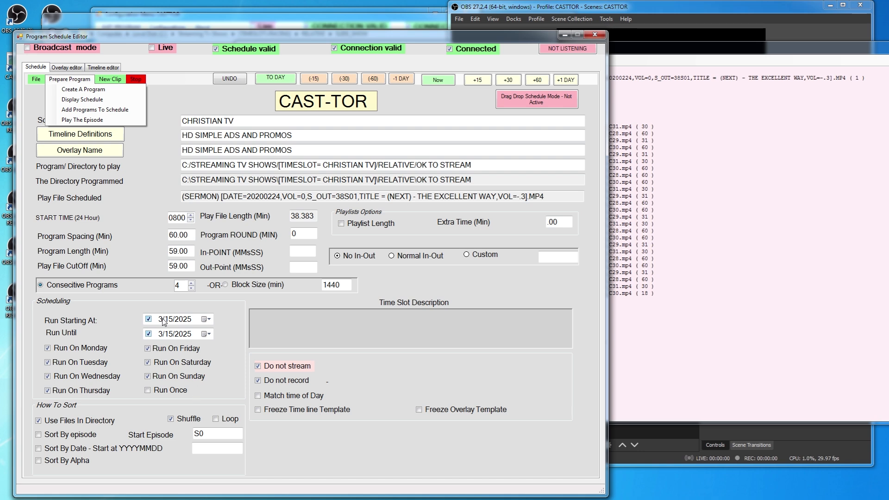
left_click(206, 334)
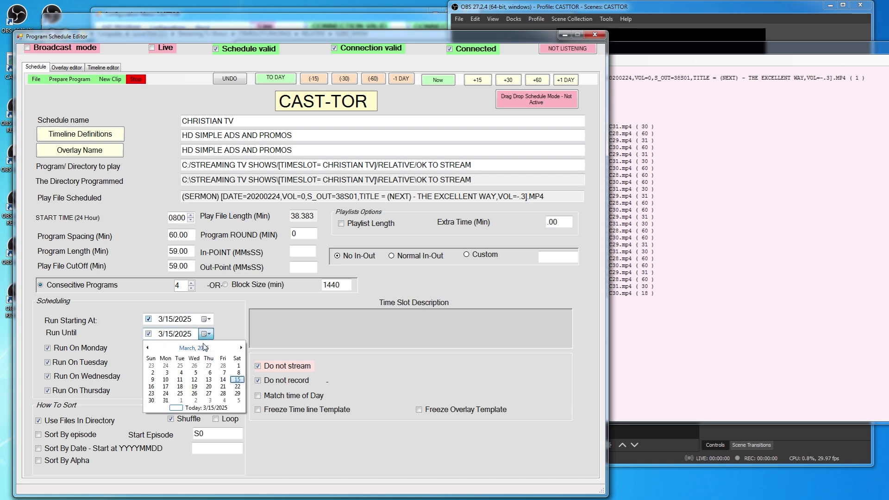
left_click(208, 388)
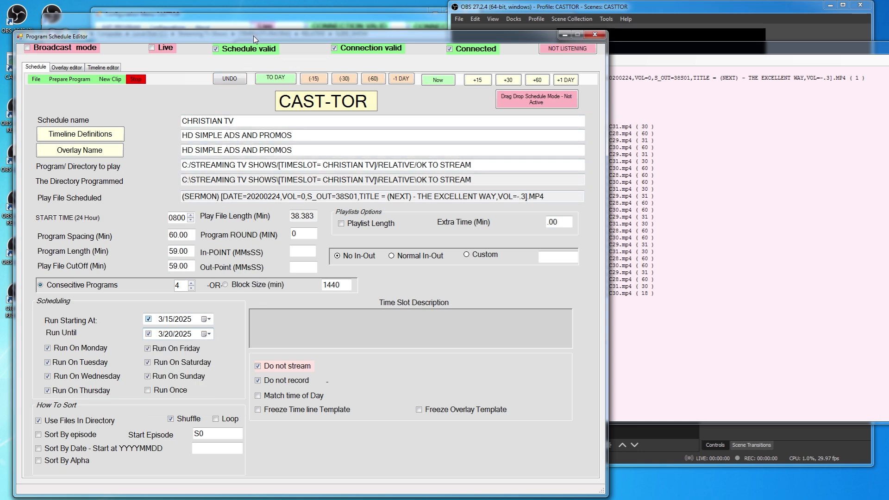
Add the CHRISTIAN TV programs to the schedule and open the broadcast organizer from the configuration window to view them
left_click_drag(253, 35, 276, 24)
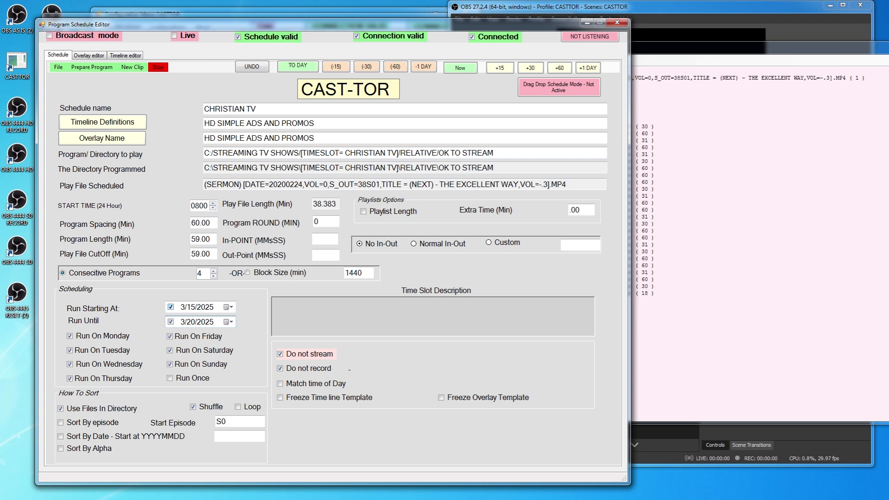
left_click(90, 68)
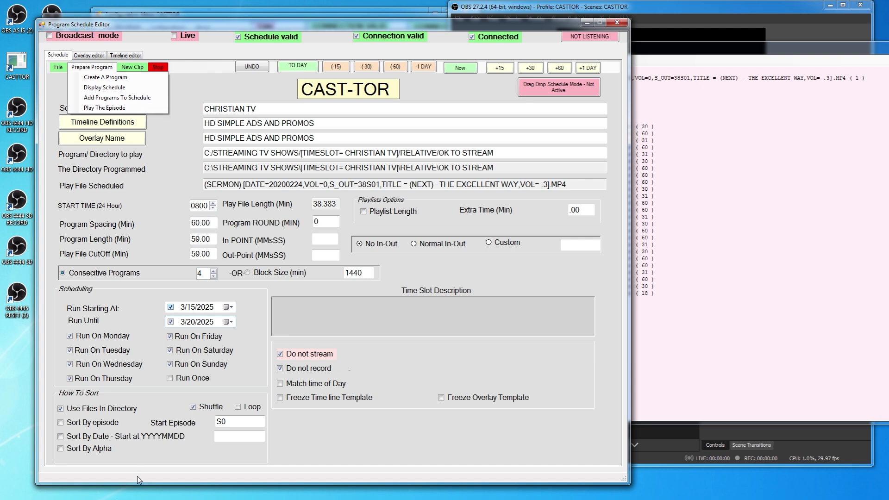
left_click(103, 96)
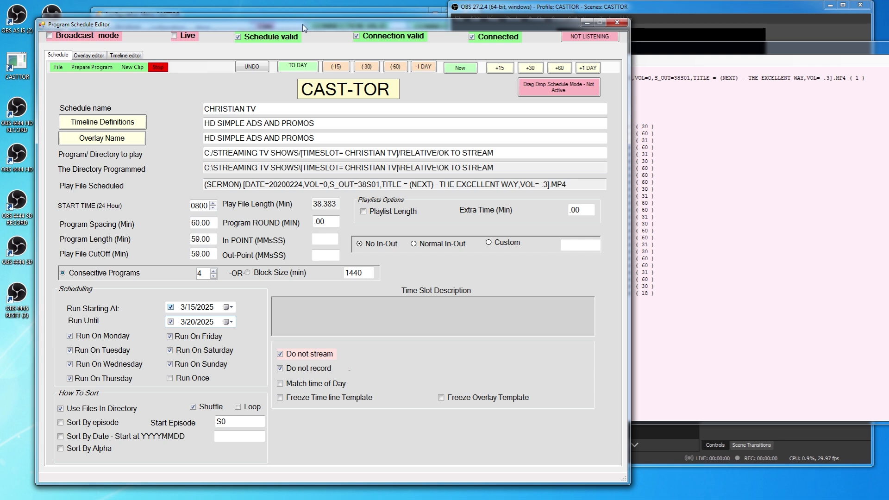
left_click_drag(305, 27, 427, 134)
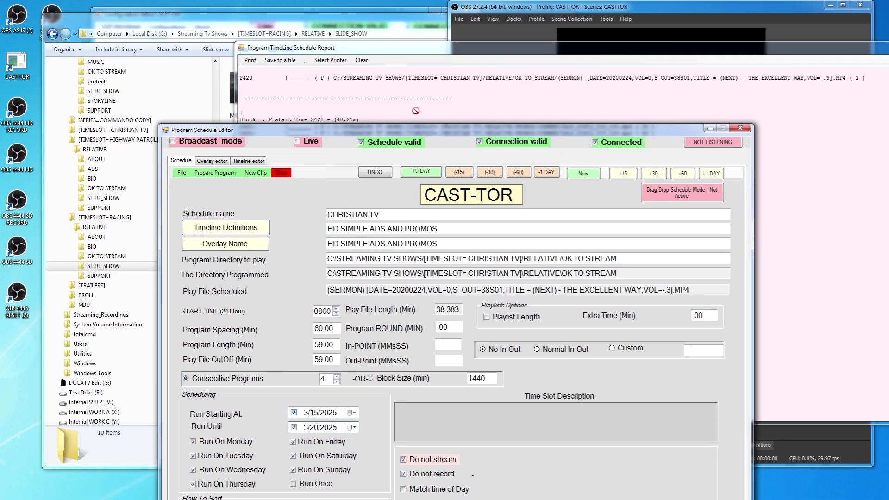
left_click(243, 10)
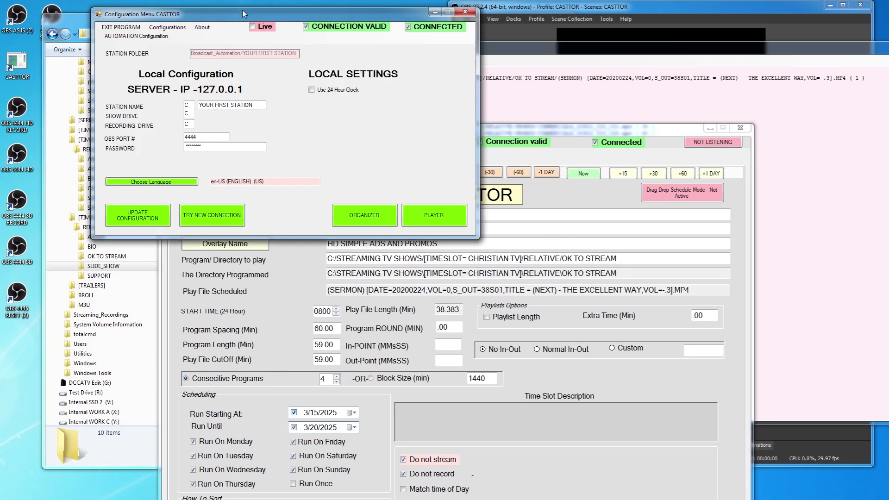
left_click(360, 209)
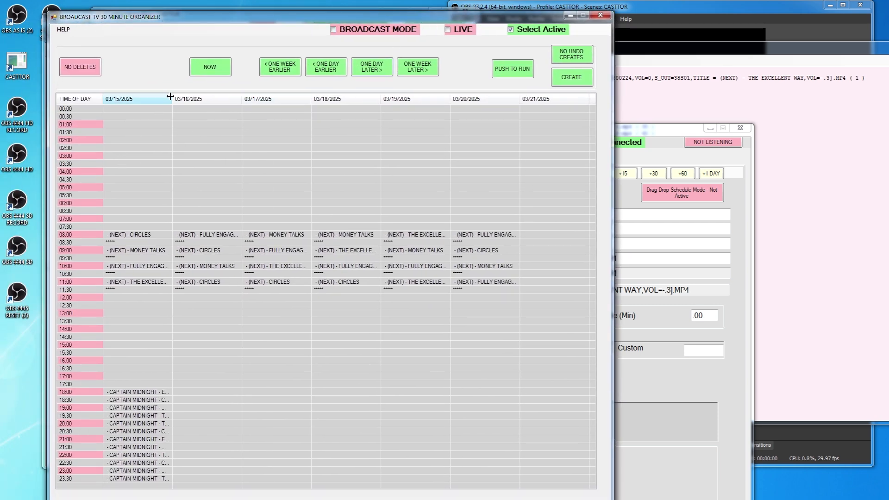
Widen the organizer's 03/15/2025 column to show full titles, and undo the last addition of CHRISTIAN TV programs to the schedule
left_click_drag(172, 98, 203, 101)
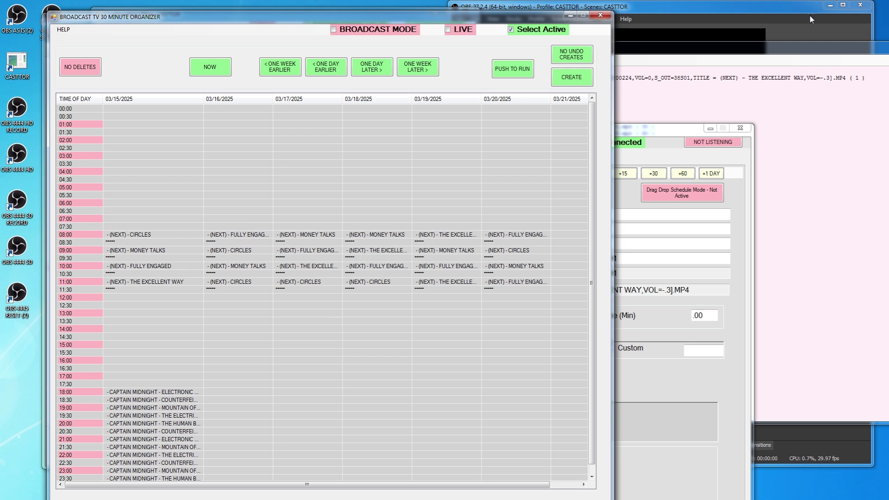
left_click_drag(669, 130, 676, 50)
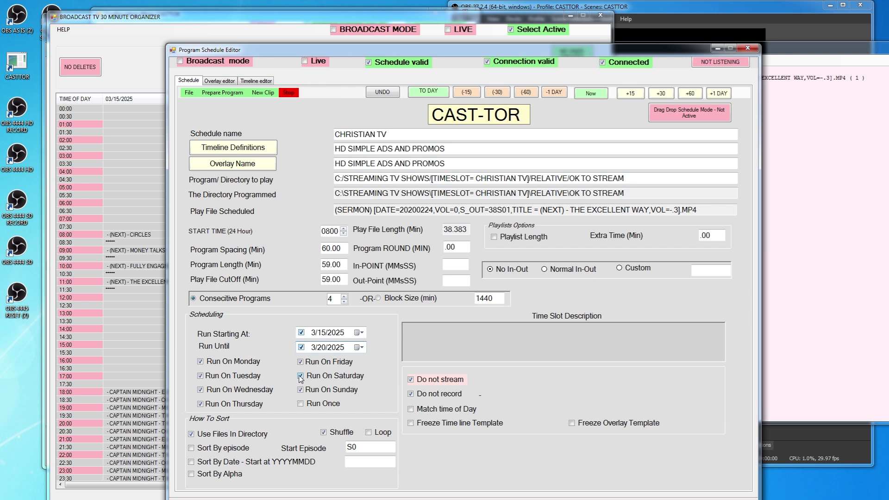
left_click_drag(332, 46, 476, 38)
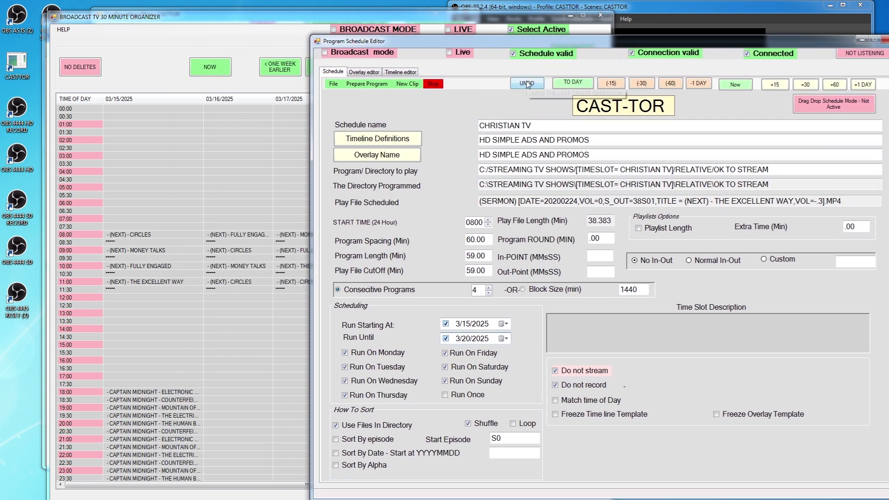
left_click(527, 84)
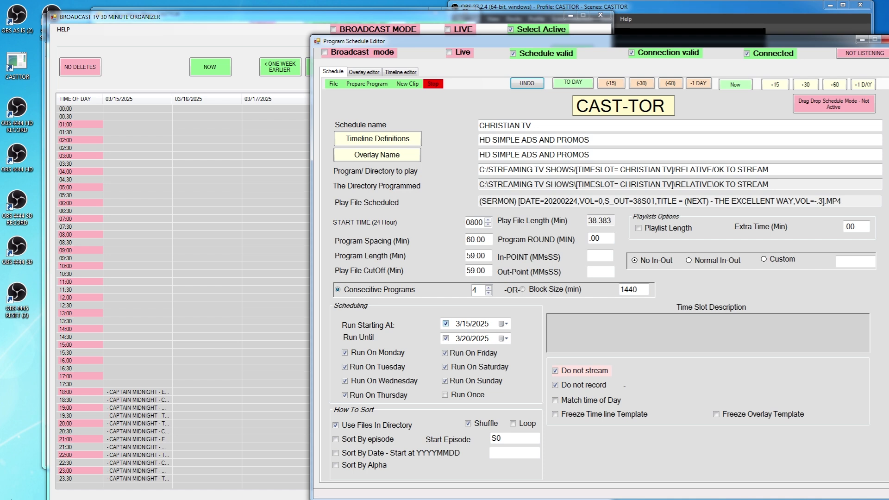
left_click_drag(570, 46, 493, 41)
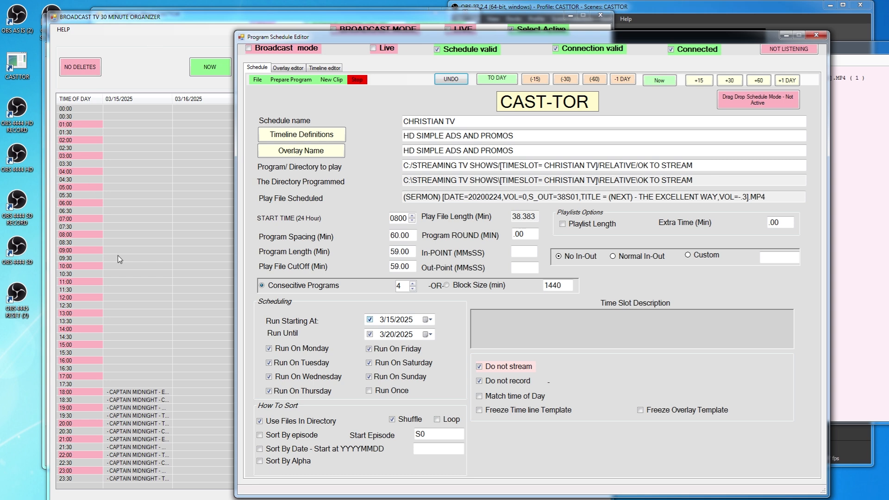
Exclude Friday, Saturday and Sunday from the CHRISTIAN TV run days and add the programs to the schedule
left_click(403, 381)
left_click(403, 364)
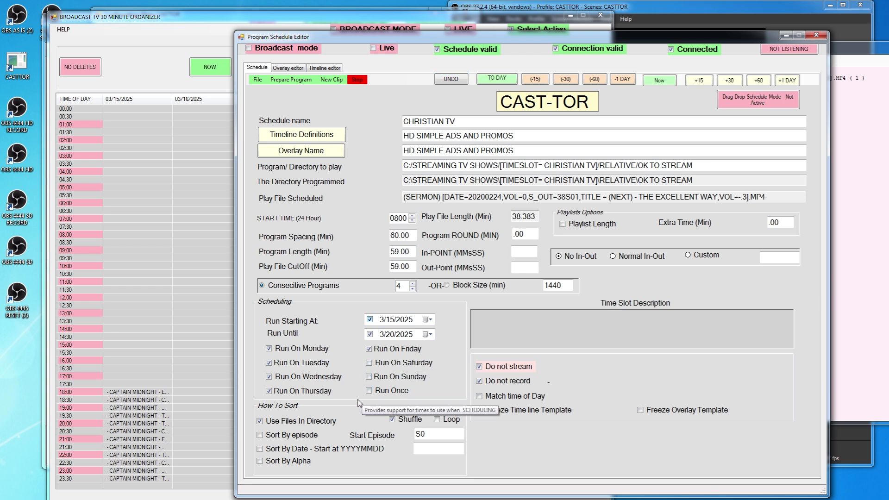
left_click(405, 349)
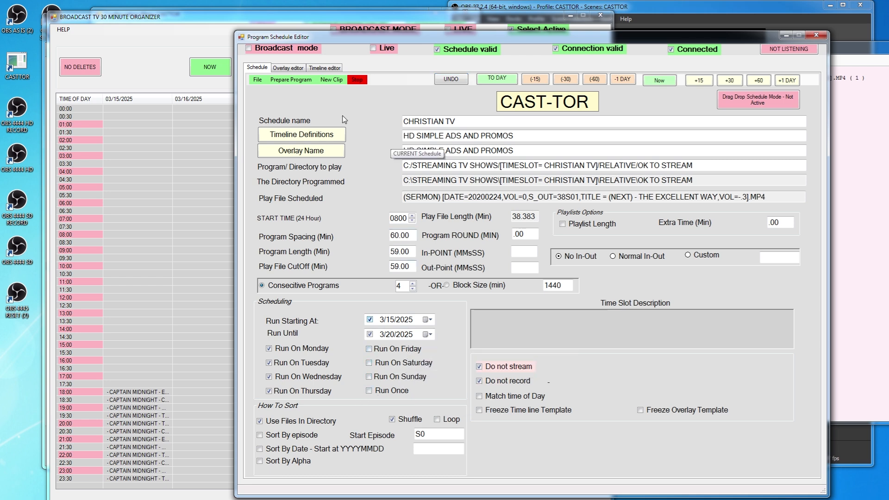
left_click(291, 80)
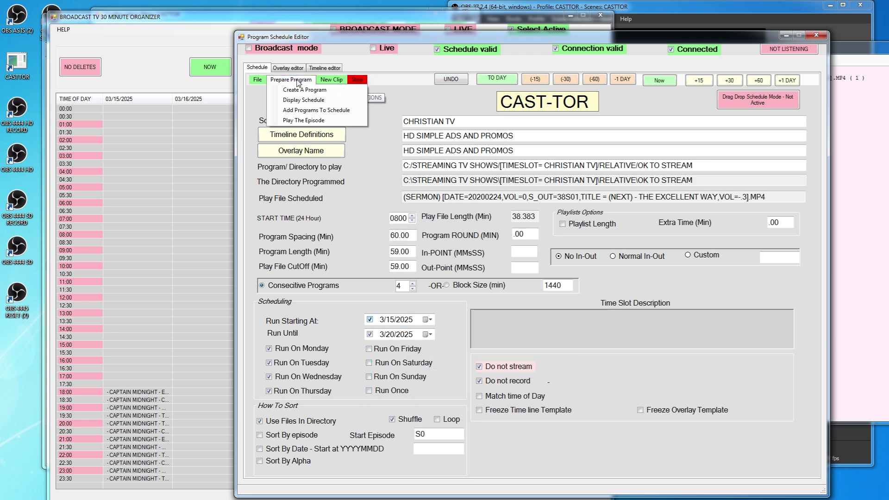
left_click(324, 112)
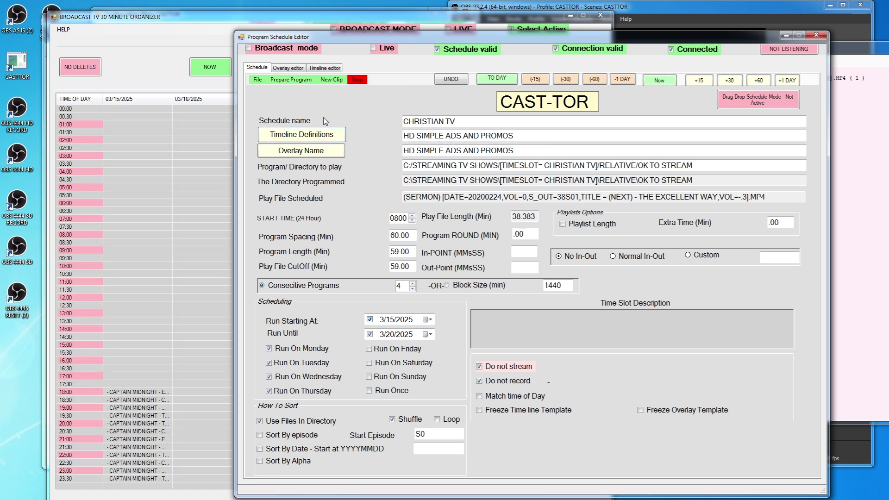
left_click_drag(332, 40, 528, 45)
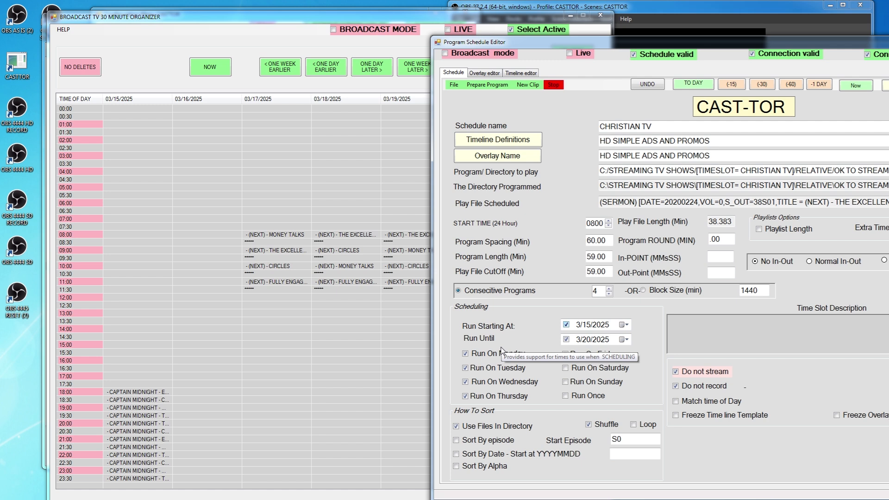
Open the PLAYOUT program file from the common folder and add its programs to the schedule
left_click_drag(592, 43, 407, 29)
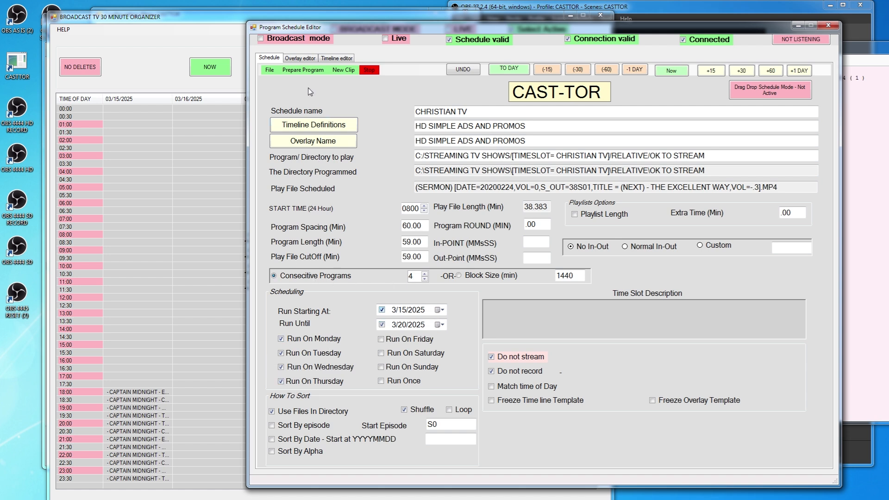
left_click(269, 72)
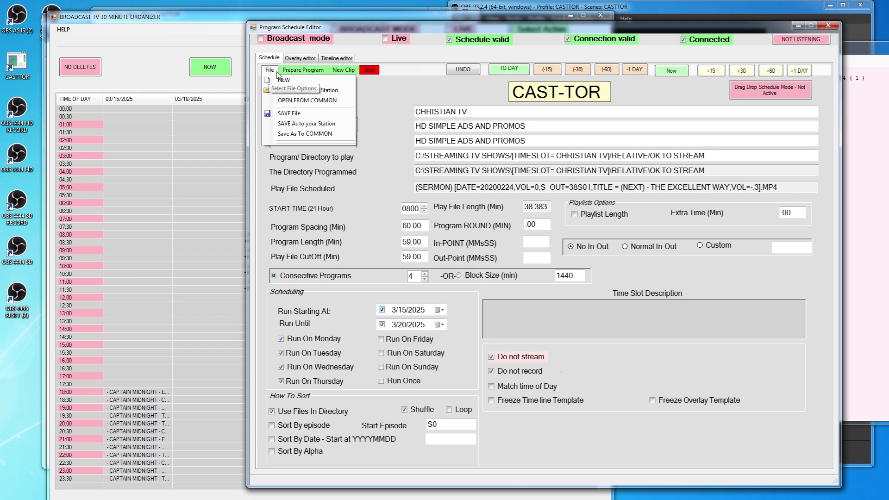
left_click(323, 102)
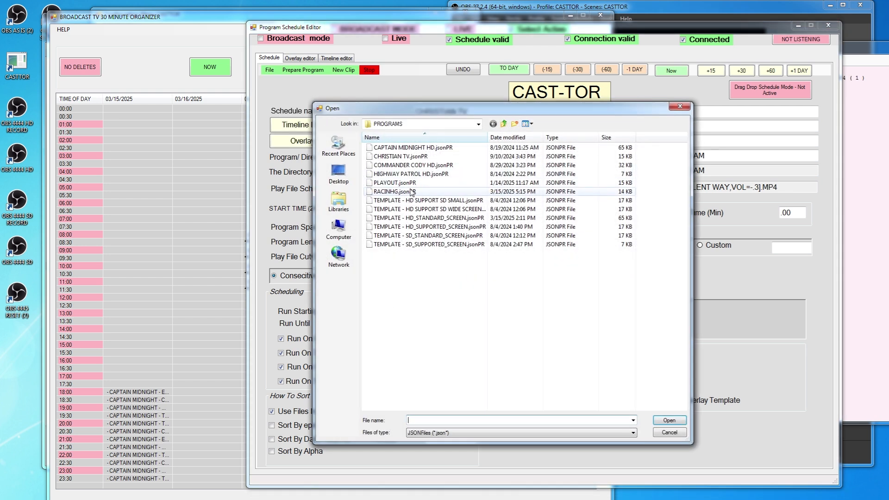
left_click(405, 183)
double_click(404, 184)
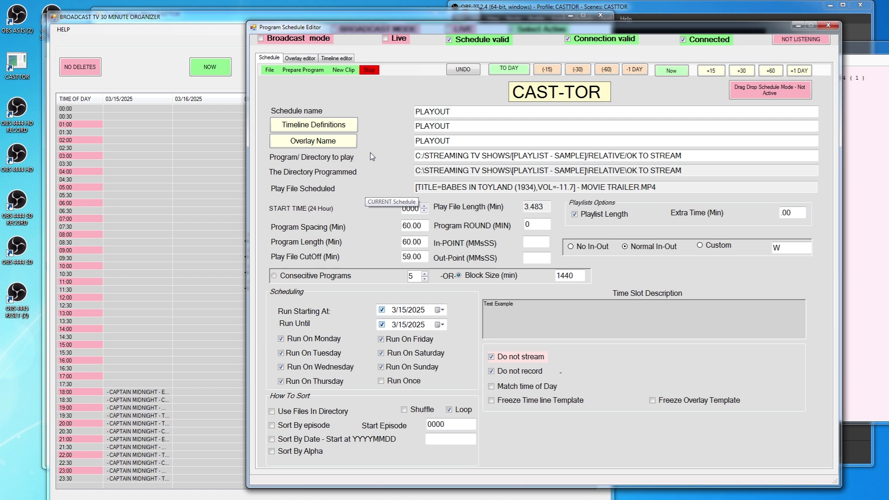
left_click(304, 70)
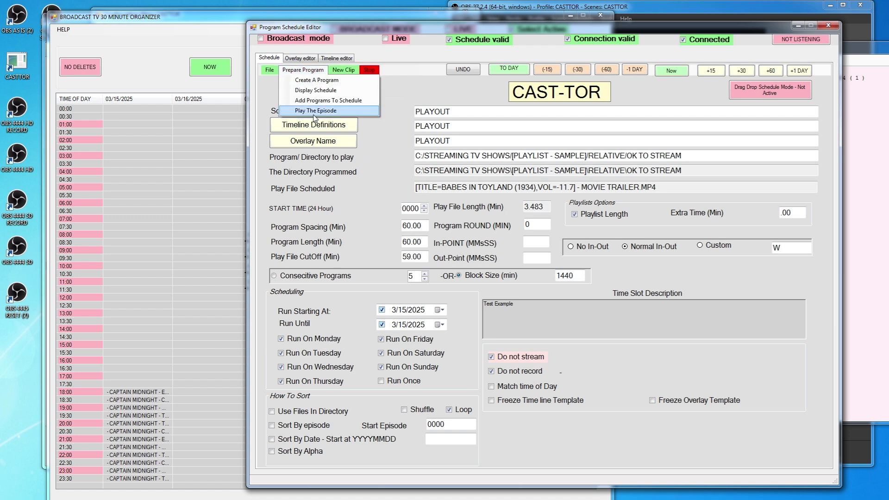
left_click(320, 101)
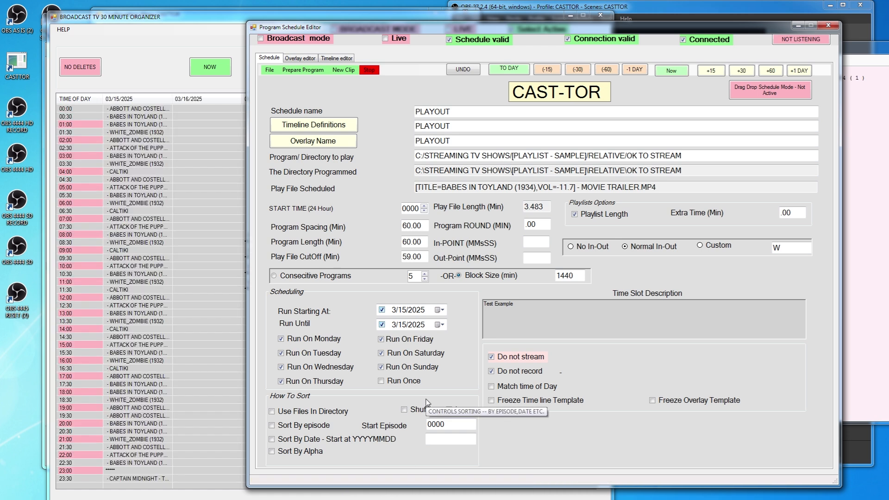
Widen the organizer's 03/15/2025 column to read the PLAYOUT titles, and open the station's Run Control from the configuration window
left_click_drag(172, 99, 310, 98)
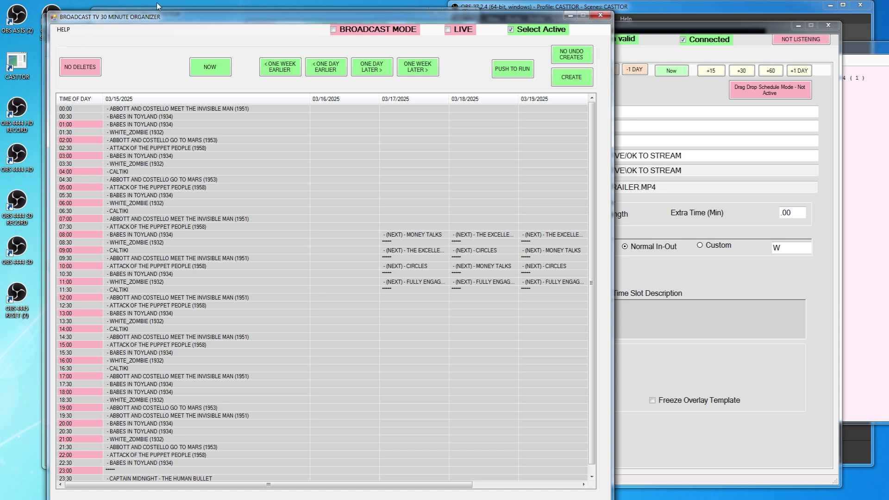
left_click_drag(193, 20, 411, 164)
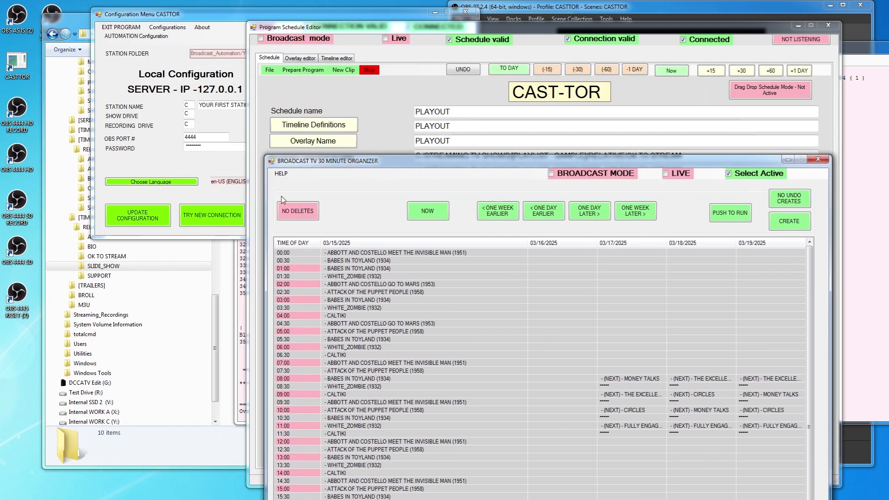
left_click(213, 163)
left_click(430, 221)
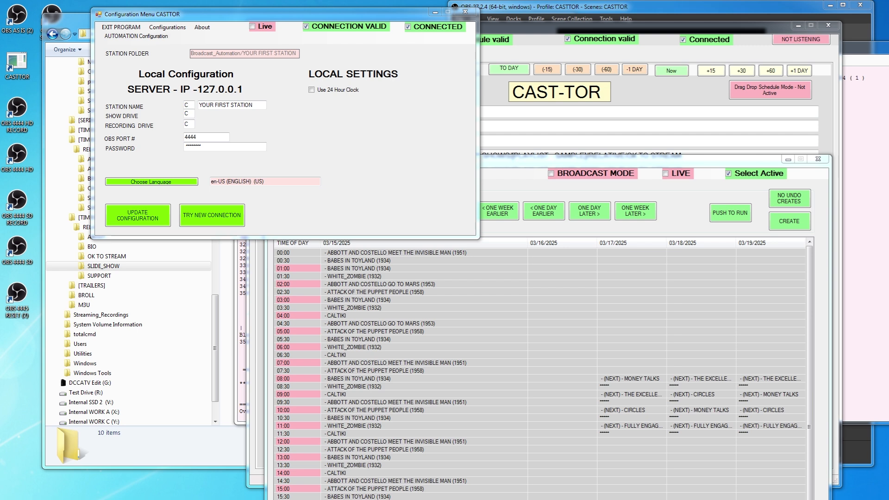
left_click_drag(373, 105, 545, 71)
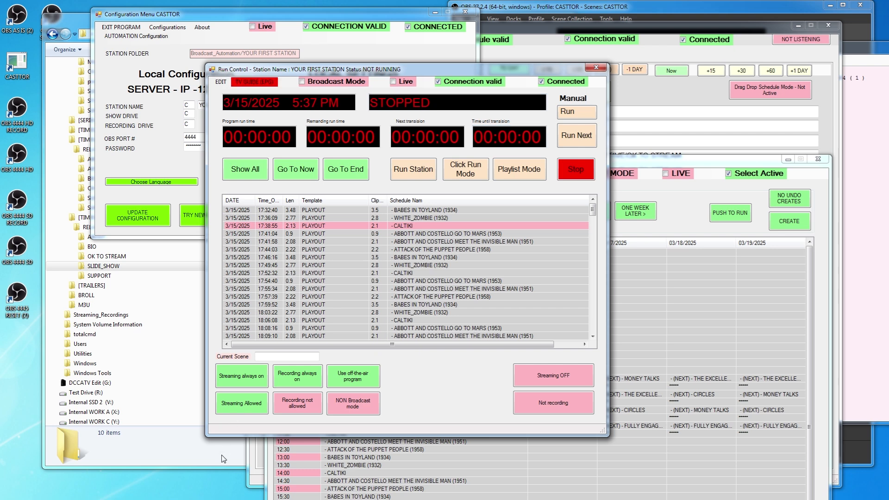
Clear the schedule editor, configuration, report and organizer windows away so that only Run Control and OBS stand side by side in front
left_click_drag(521, 76, 364, 82)
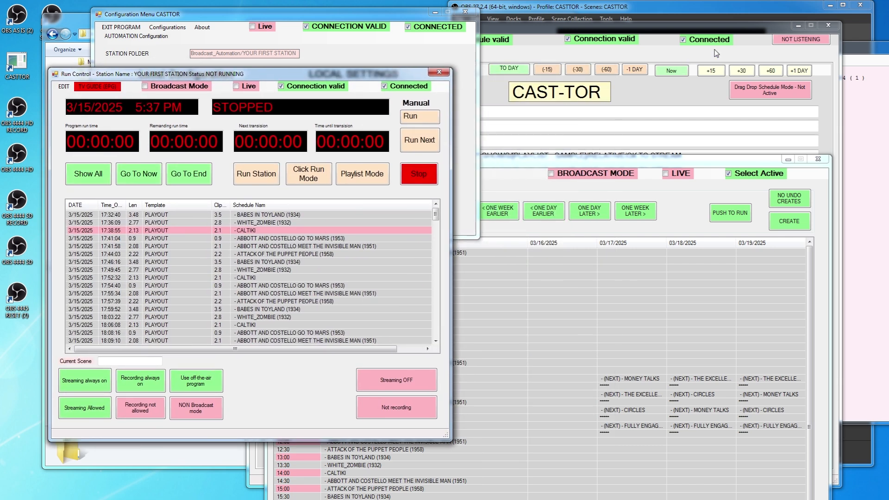
left_click_drag(759, 29, 0, 49)
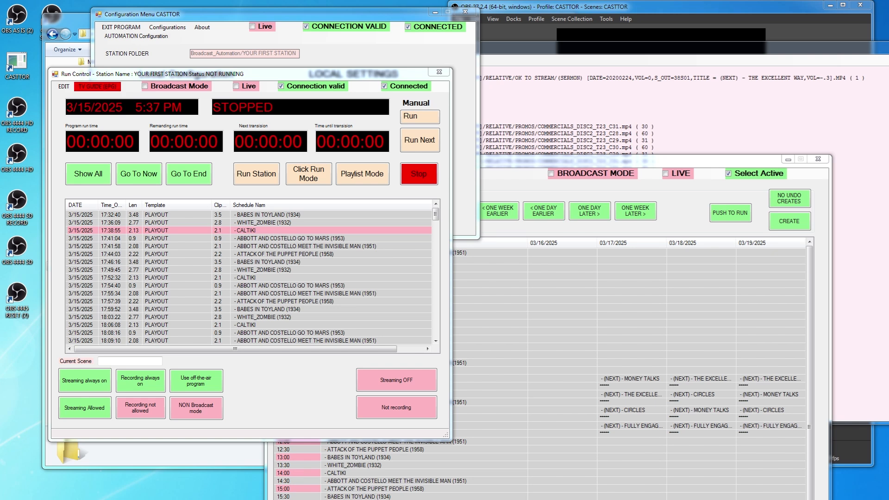
left_click(434, 12)
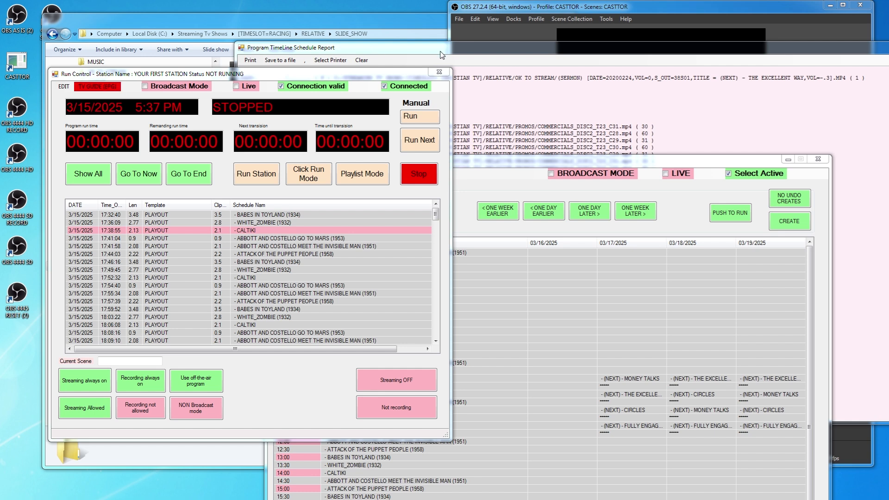
left_click_drag(438, 51, 888, 50)
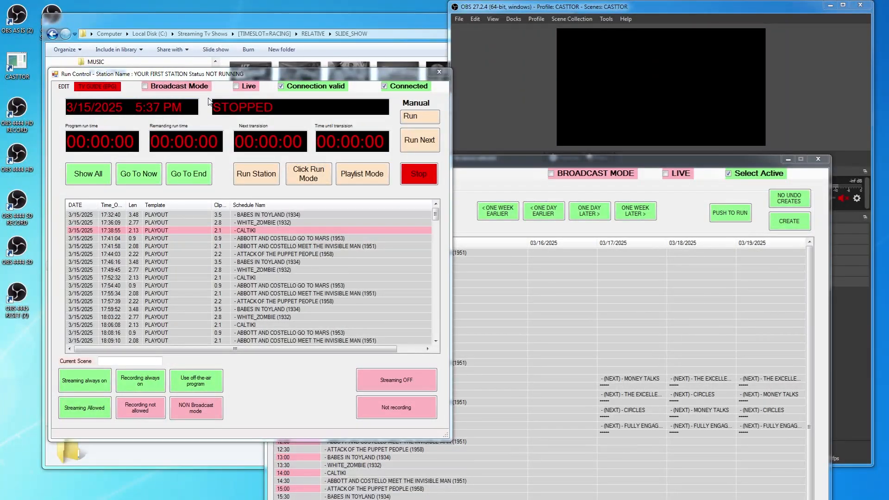
left_click_drag(751, 162, 0, 162)
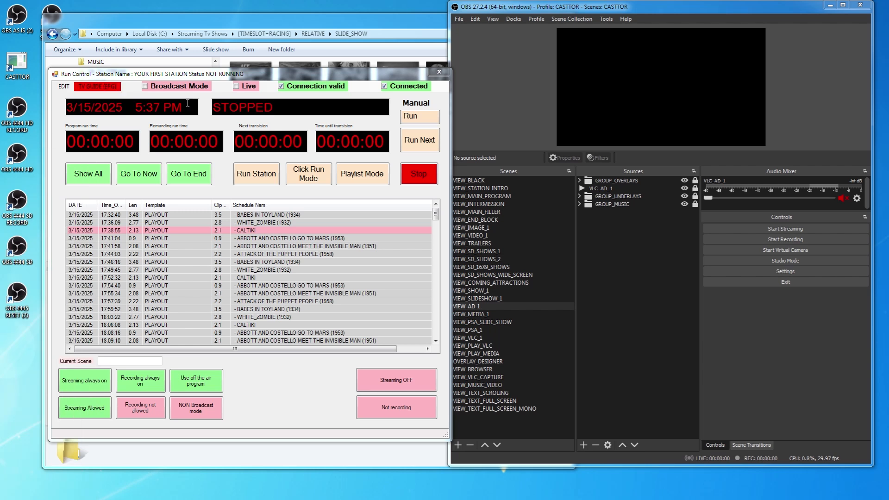
Disallow streaming, run the PLAYOUT schedule in playlist mode, skip to the next program and stop playback
left_click(87, 419)
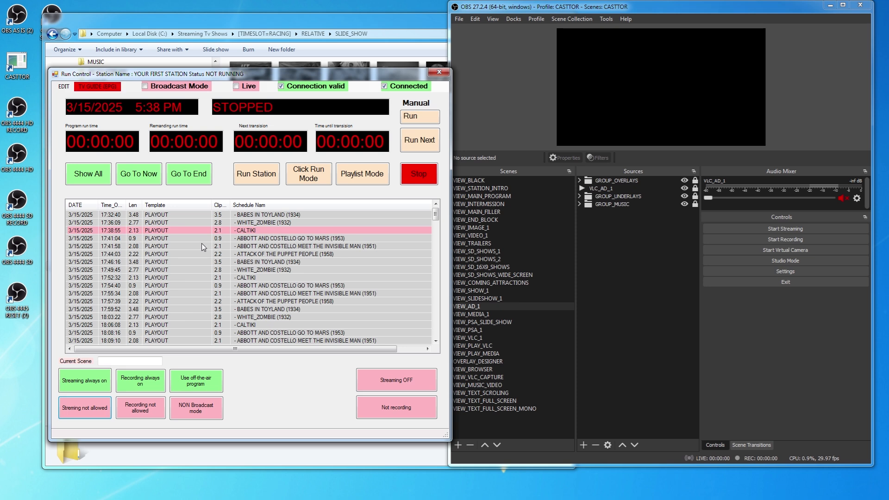
left_click(356, 177)
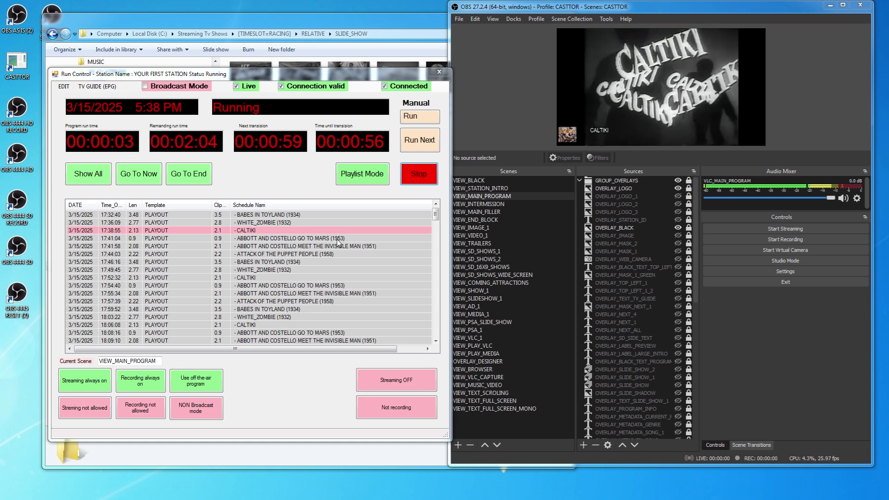
left_click(423, 143)
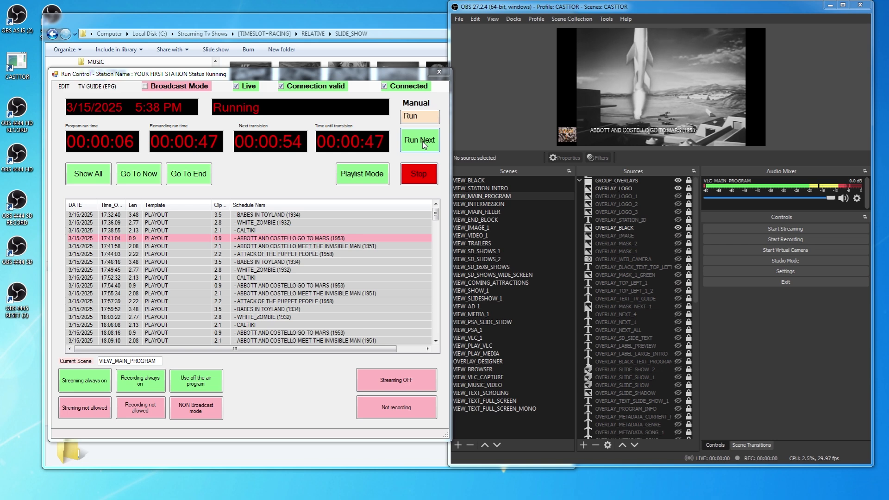
left_click(416, 177)
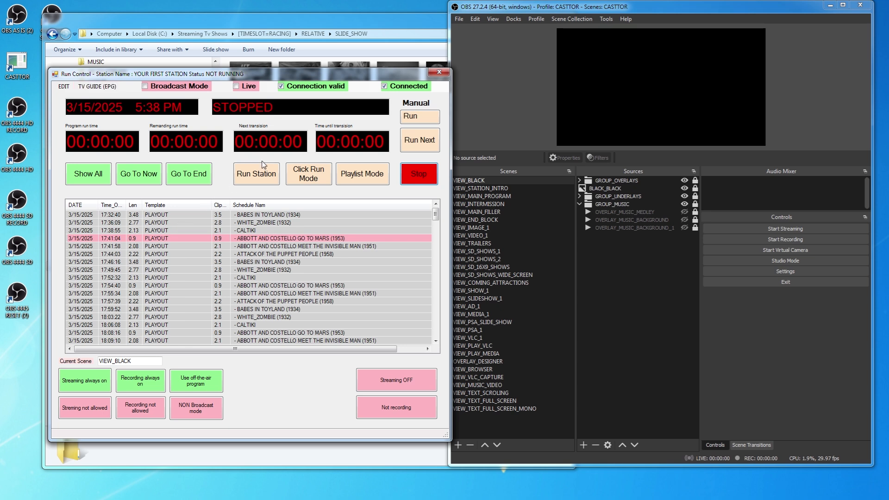
Run the station on its timed schedule, stop it and close Run Control
left_click(254, 175)
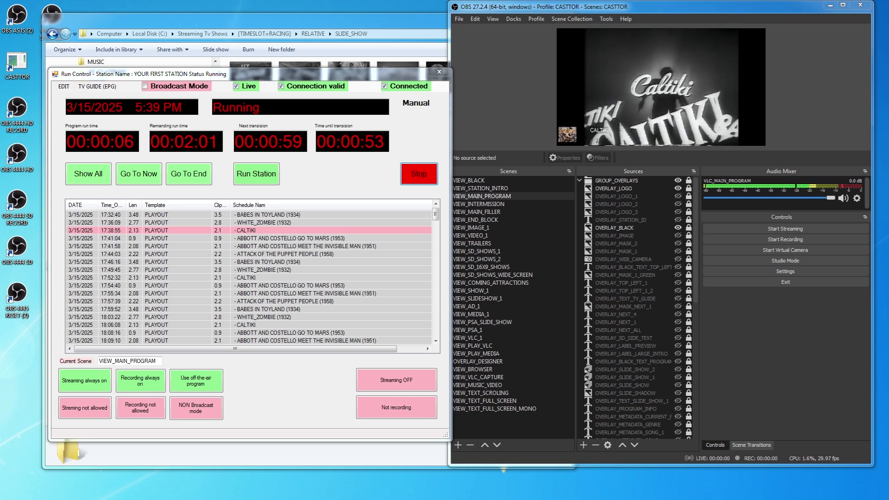
left_click(419, 173)
left_click(439, 71)
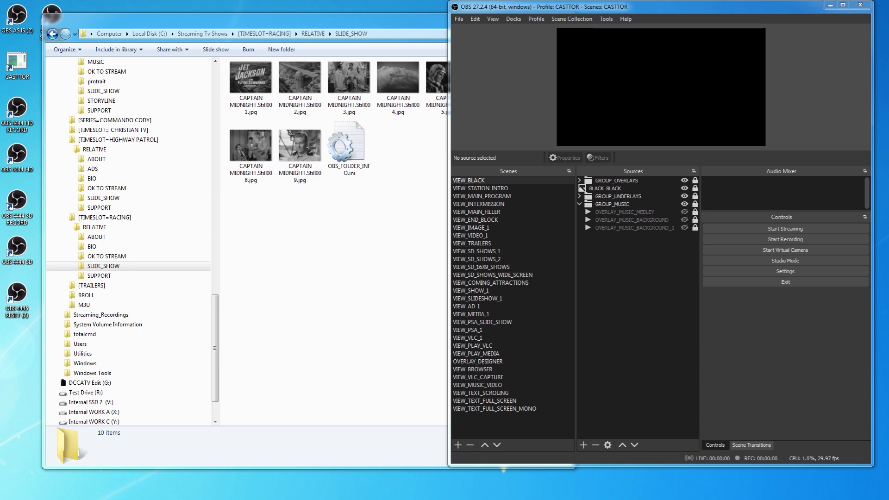
Open TEMPLATE - HD_STANDARD_SCREEN from the common folder in the schedule editor and set its start to today at 0000
left_click_drag(0, 118, 392, 42)
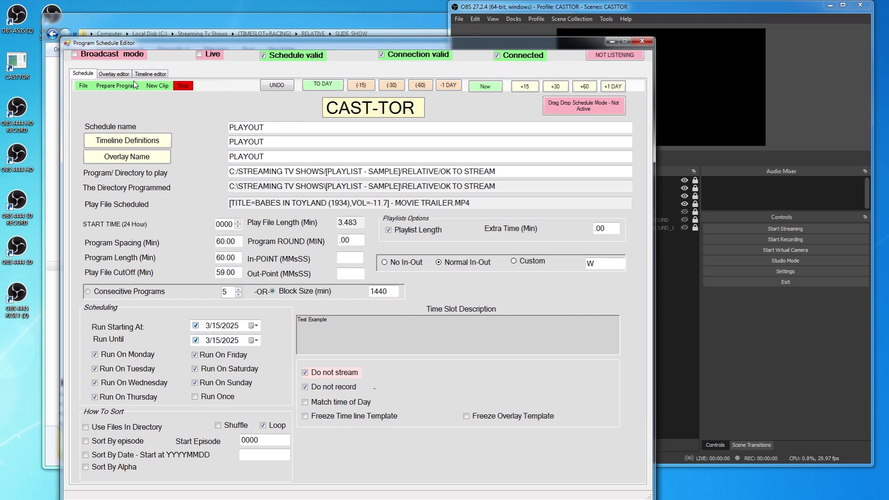
left_click(84, 87)
left_click(140, 117)
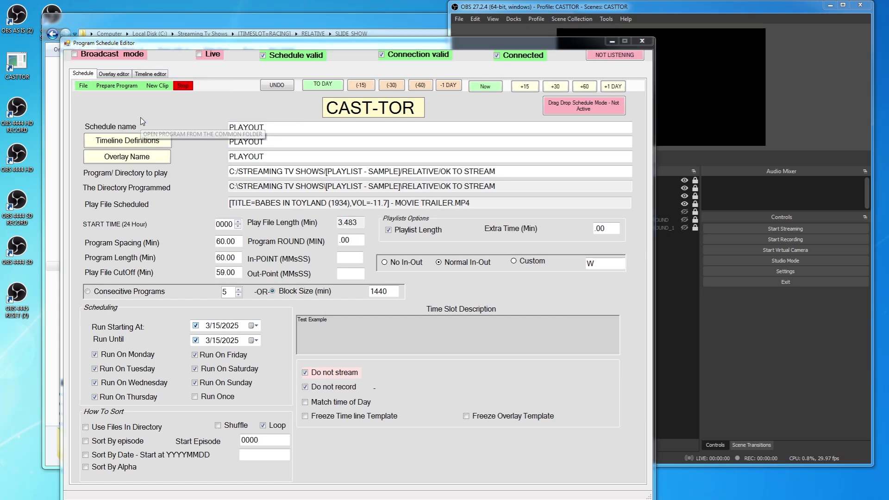
double_click(429, 218)
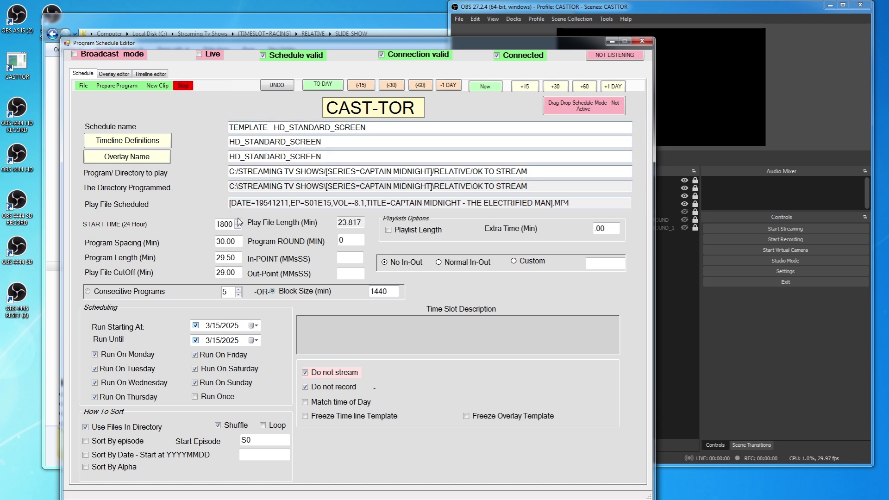
left_click(333, 85)
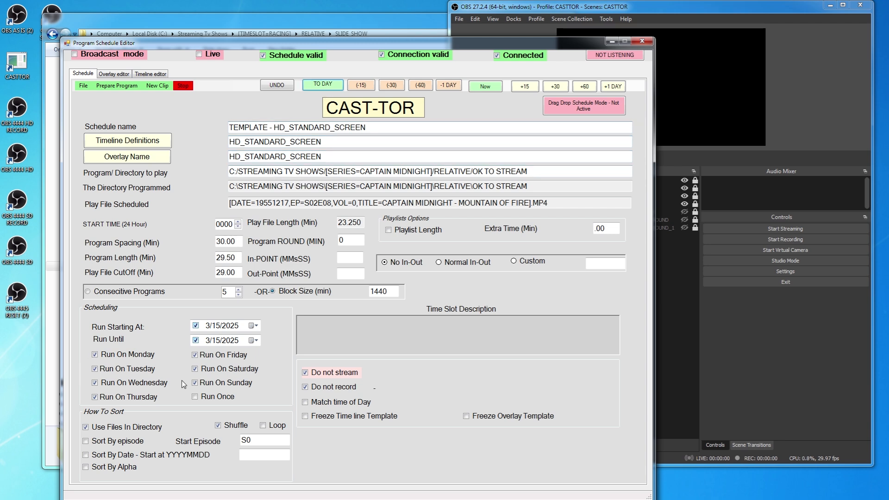
Add the TEMPLATE - HD_STANDARD_SCREEN programs to the schedule and bring Run Control into view to review the list
left_click_drag(335, 48, 299, 11)
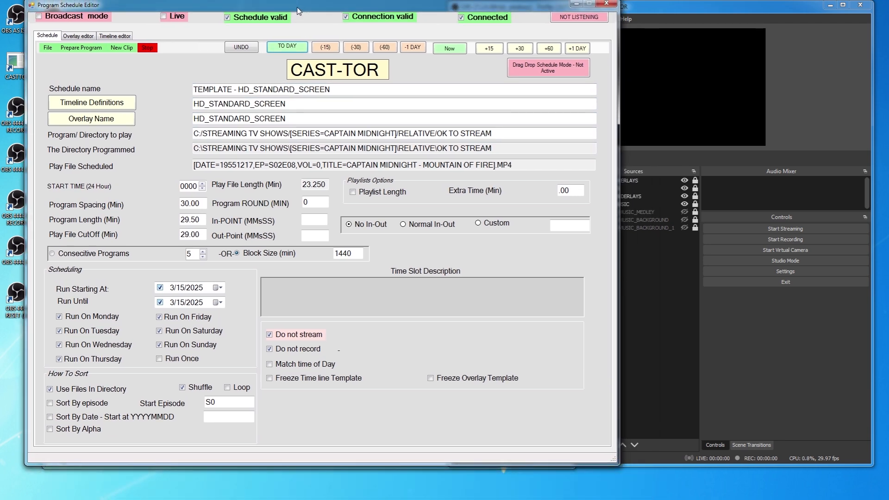
left_click(82, 46)
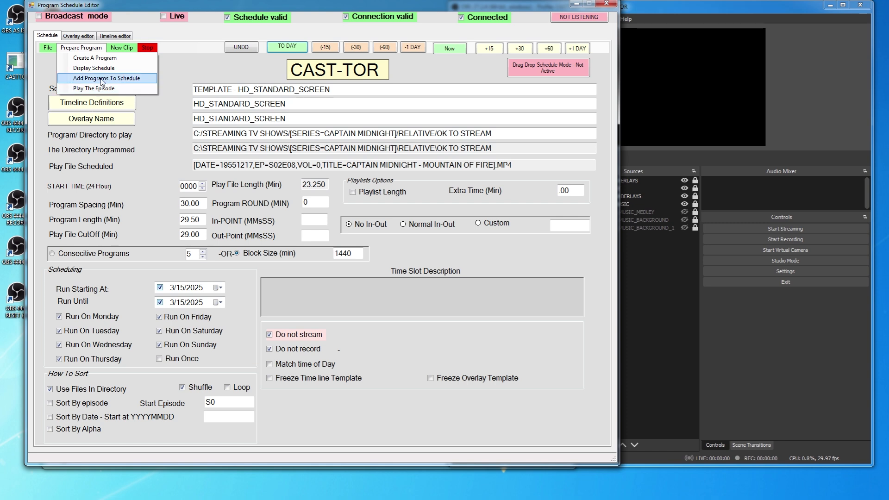
left_click(101, 76)
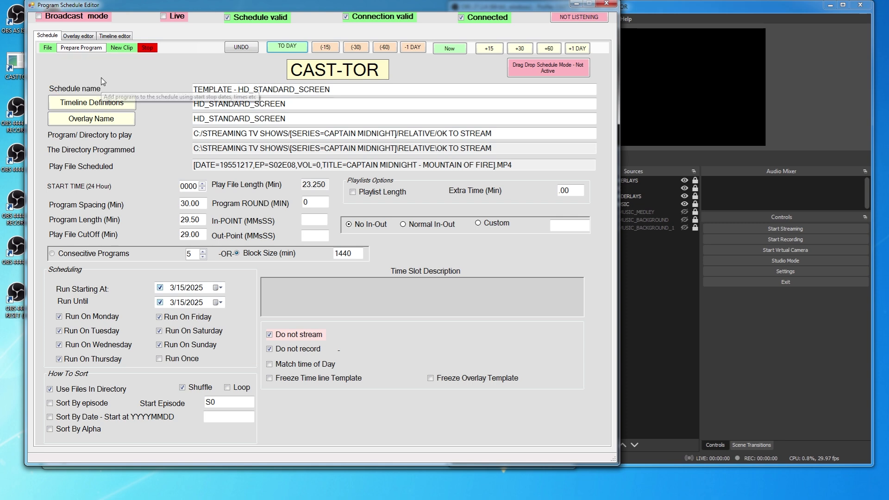
left_click(100, 104)
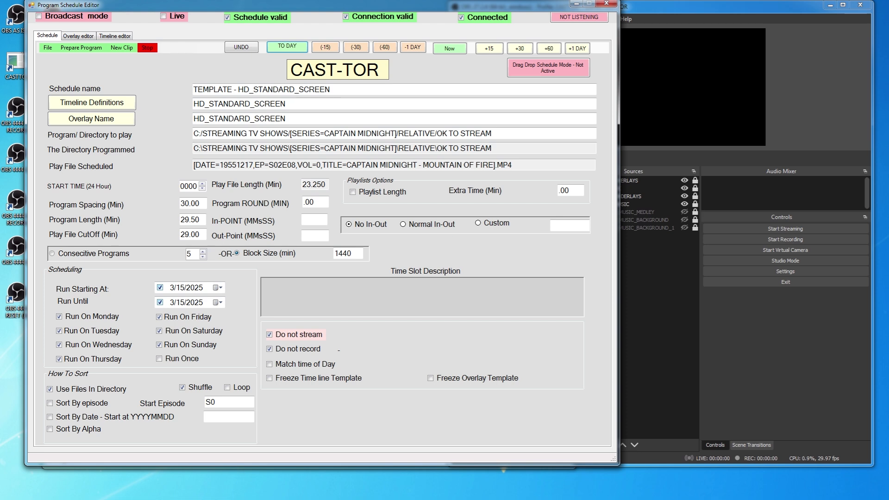
left_click_drag(0, 70, 311, 54)
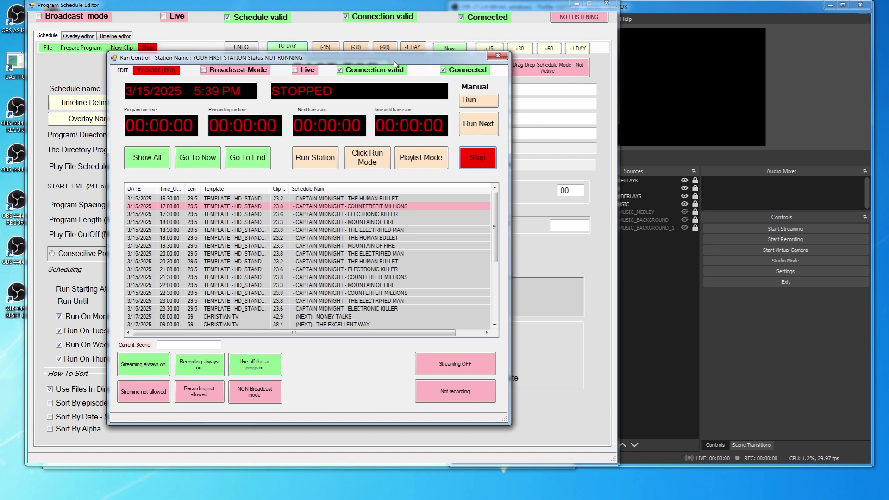
Enable the Playlist Length option for the template and add its programs to the schedule again
left_click_drag(396, 56, 482, 228)
left_click(353, 192)
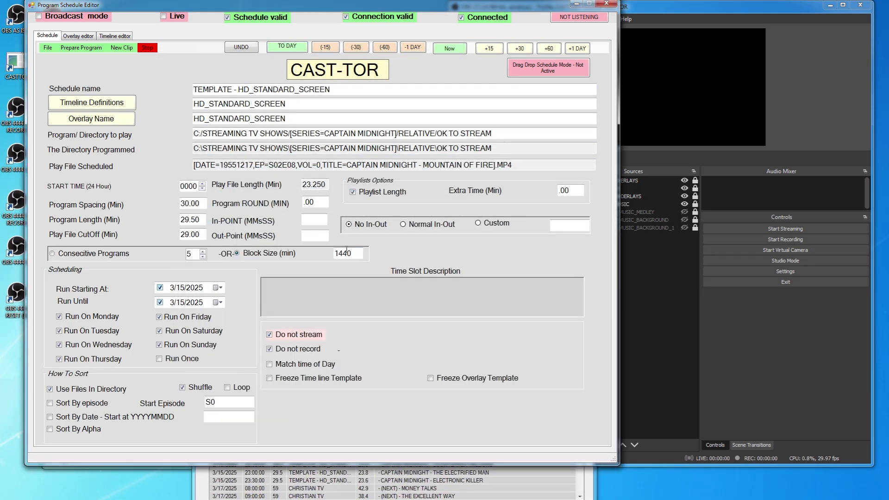
left_click(365, 490)
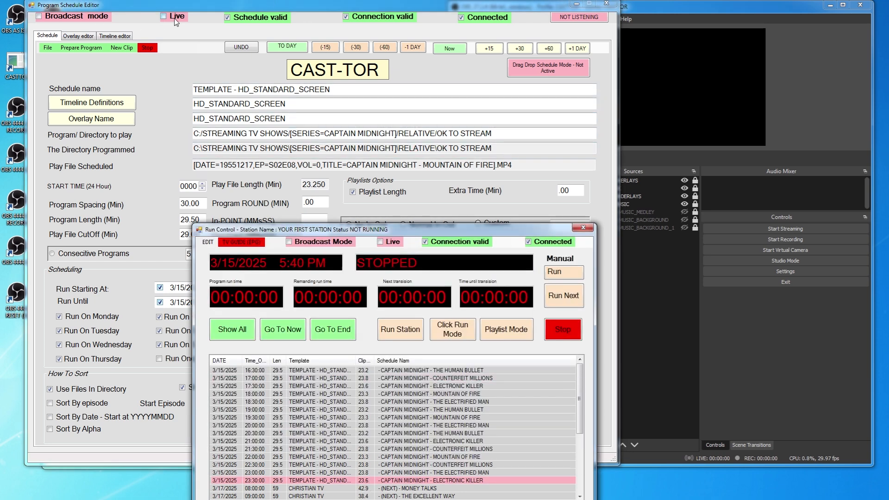
left_click(332, 18)
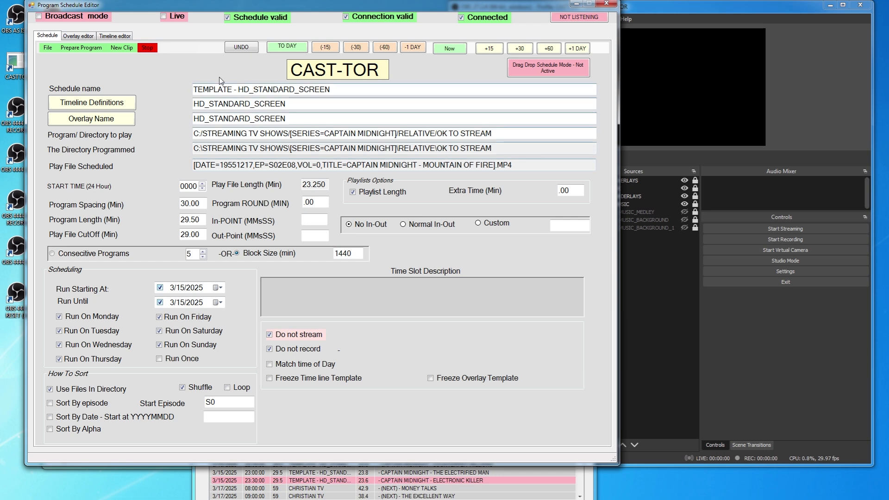
left_click(86, 48)
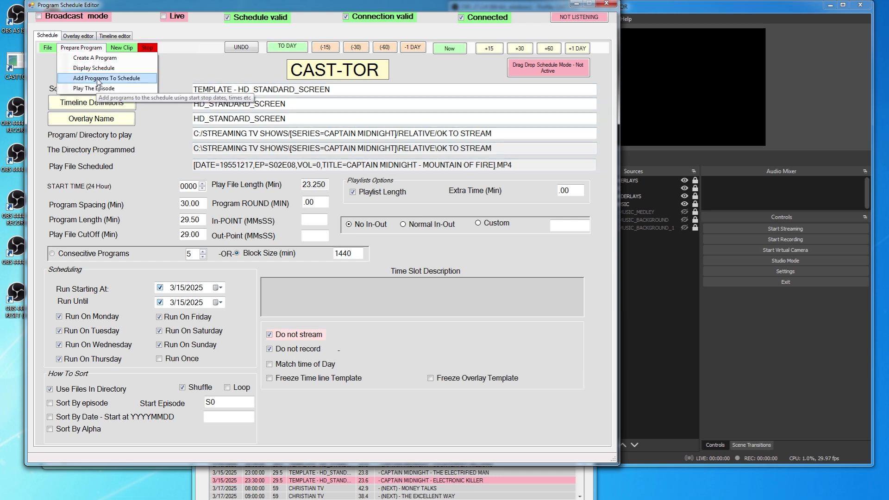
left_click(102, 78)
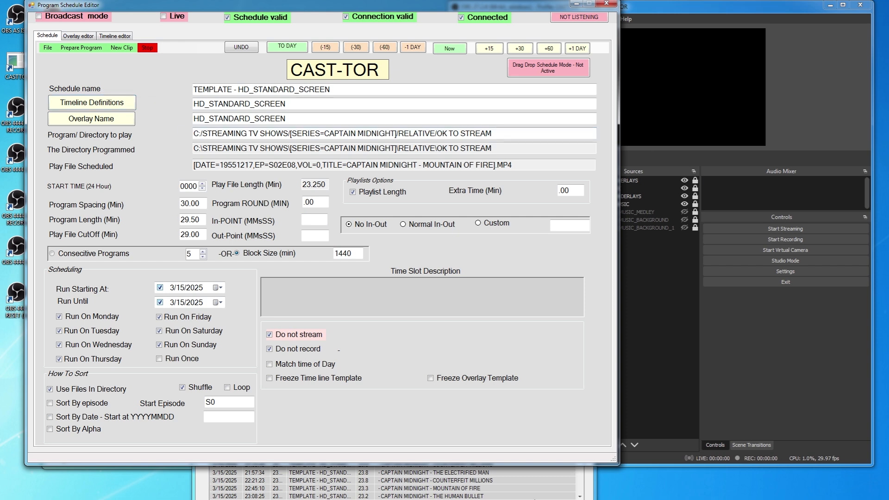
Run the rebuilt schedule from Run Control in playlist mode with OBS in front, skip ahead twice and close Run Control
left_click(489, 485)
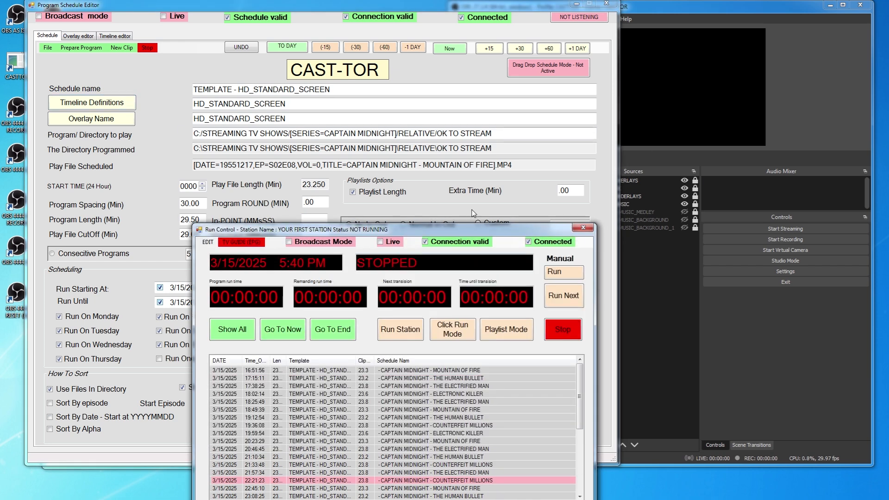
left_click_drag(458, 231, 340, 37)
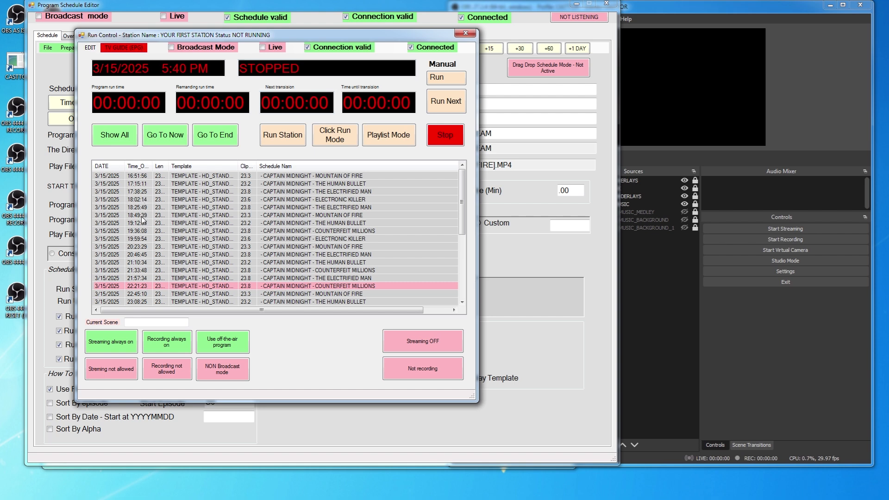
left_click(394, 133)
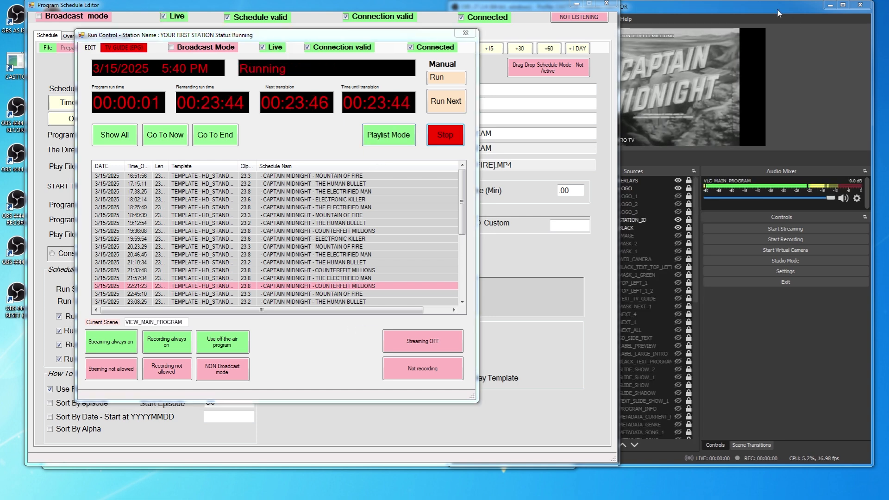
left_click(719, 234)
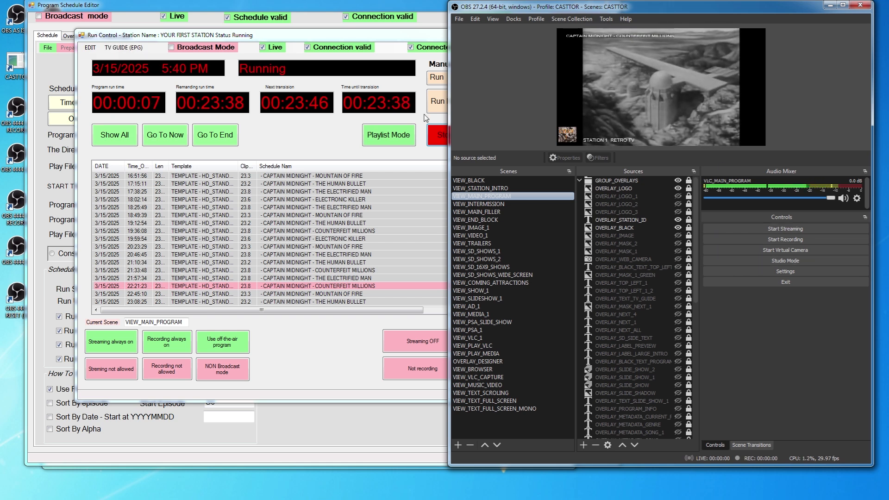
left_click(437, 103)
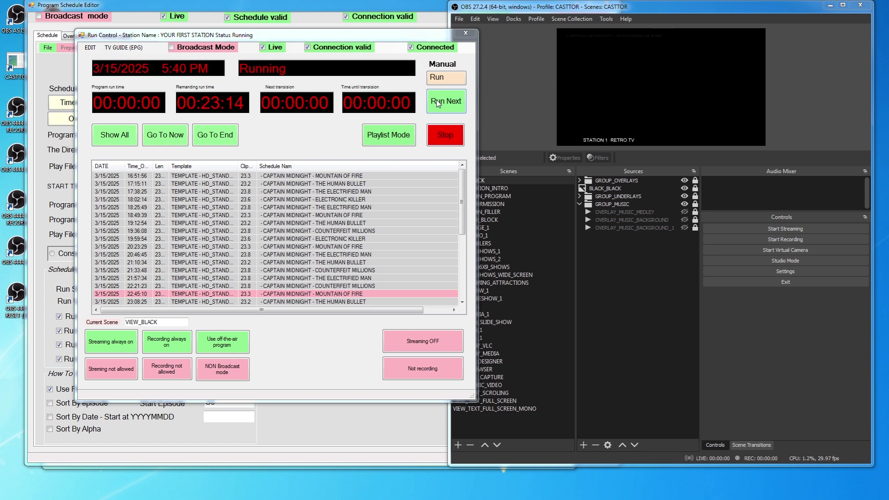
left_click(438, 103)
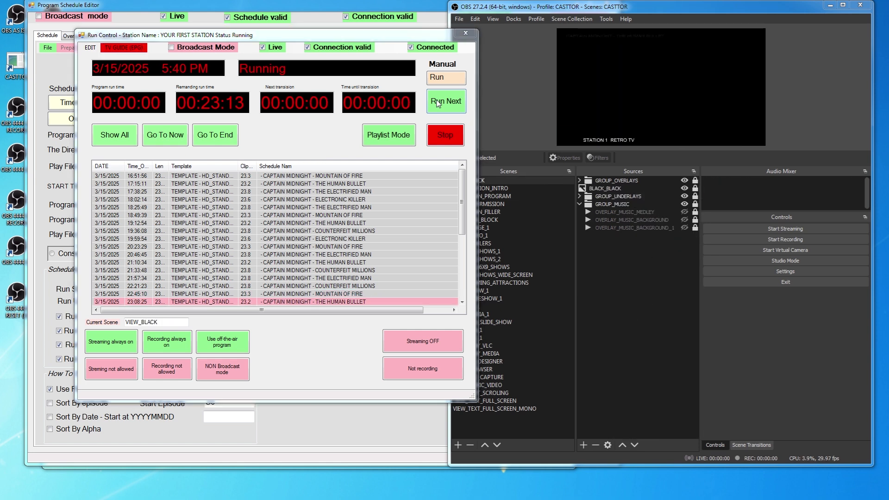
left_click(466, 33)
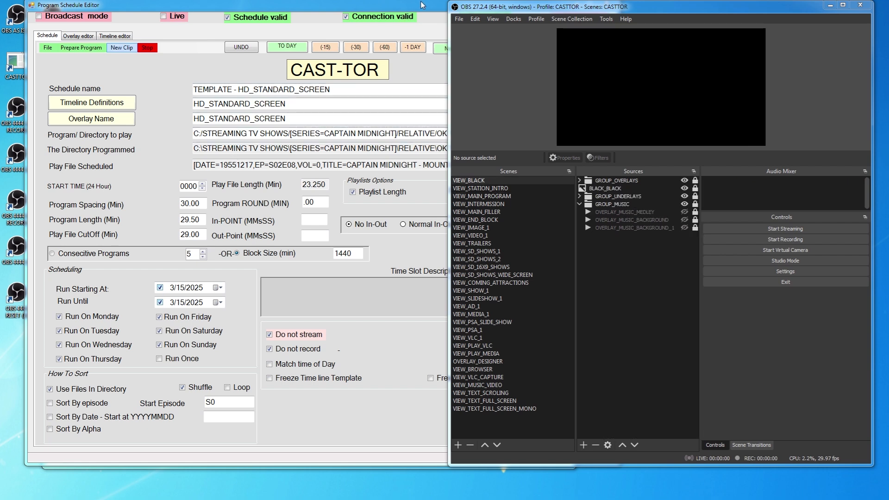
Bring the schedule editor back to the front, review the program list in Run Control and move that window away again
left_click(428, 18)
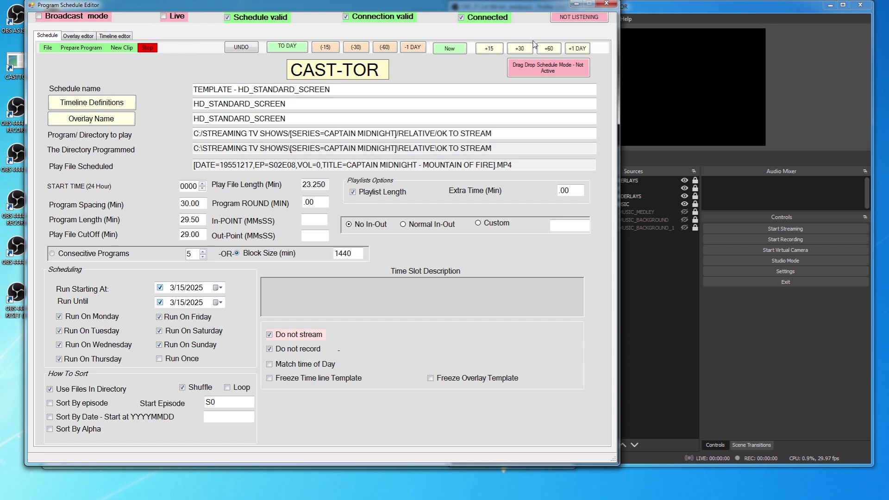
left_click_drag(0, 58, 224, 50)
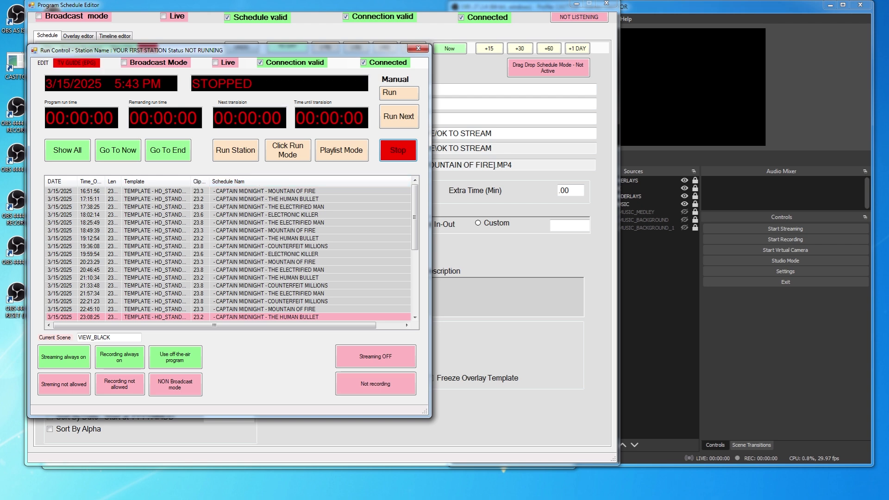
left_click_drag(329, 51, 0, 57)
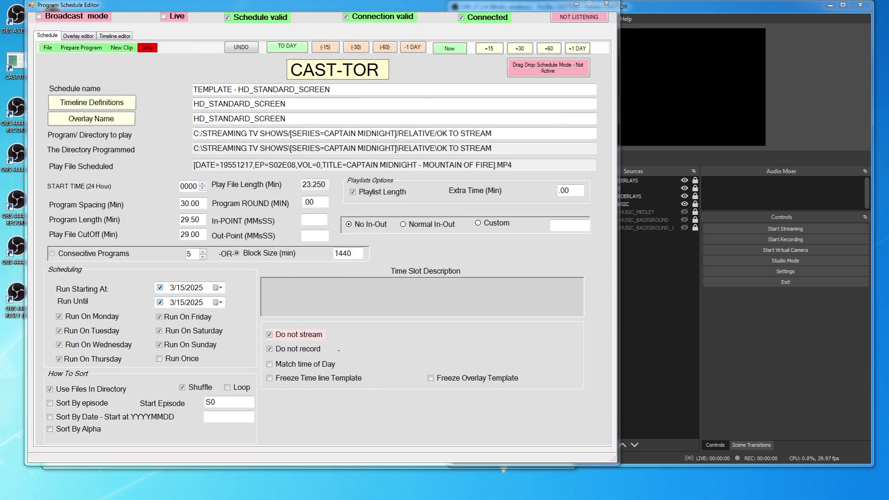